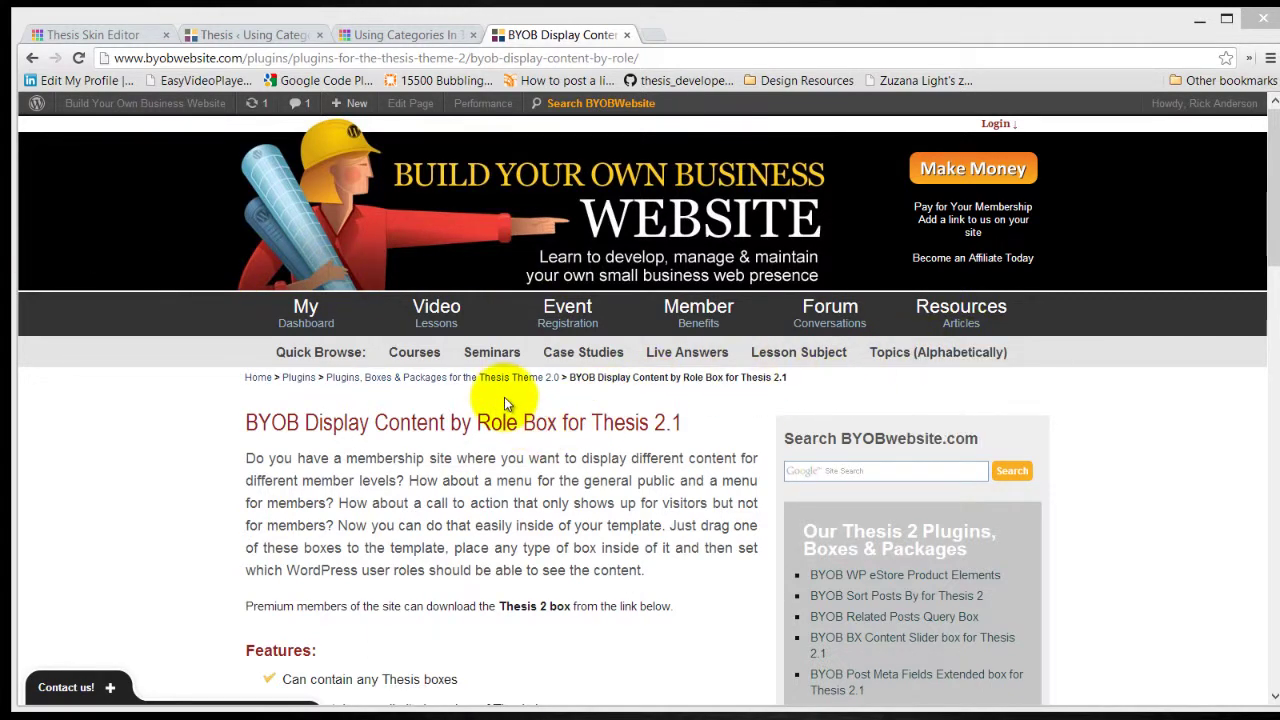
Download the BYOB Display Content by Role Box version 2.1 for Thesis 2.1 from its product page.
scroll(485, 440, down, 10)
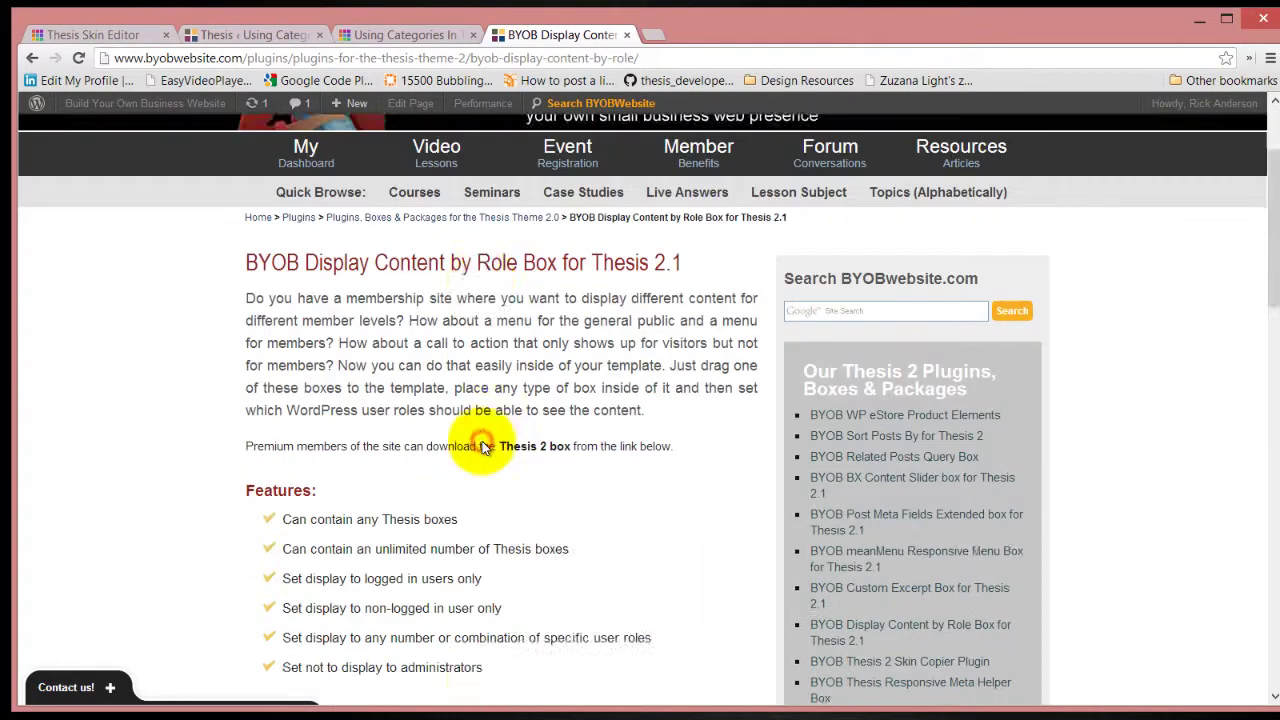
scroll(482, 441, up, 3)
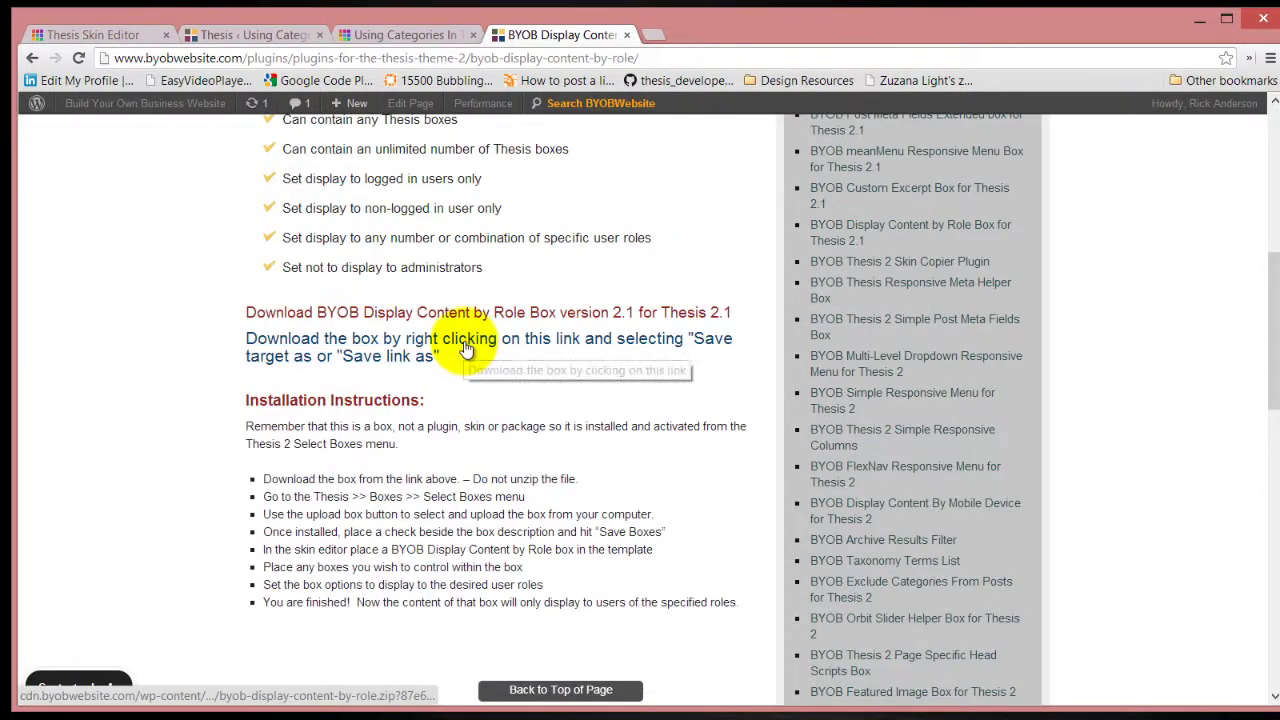
click(465, 343)
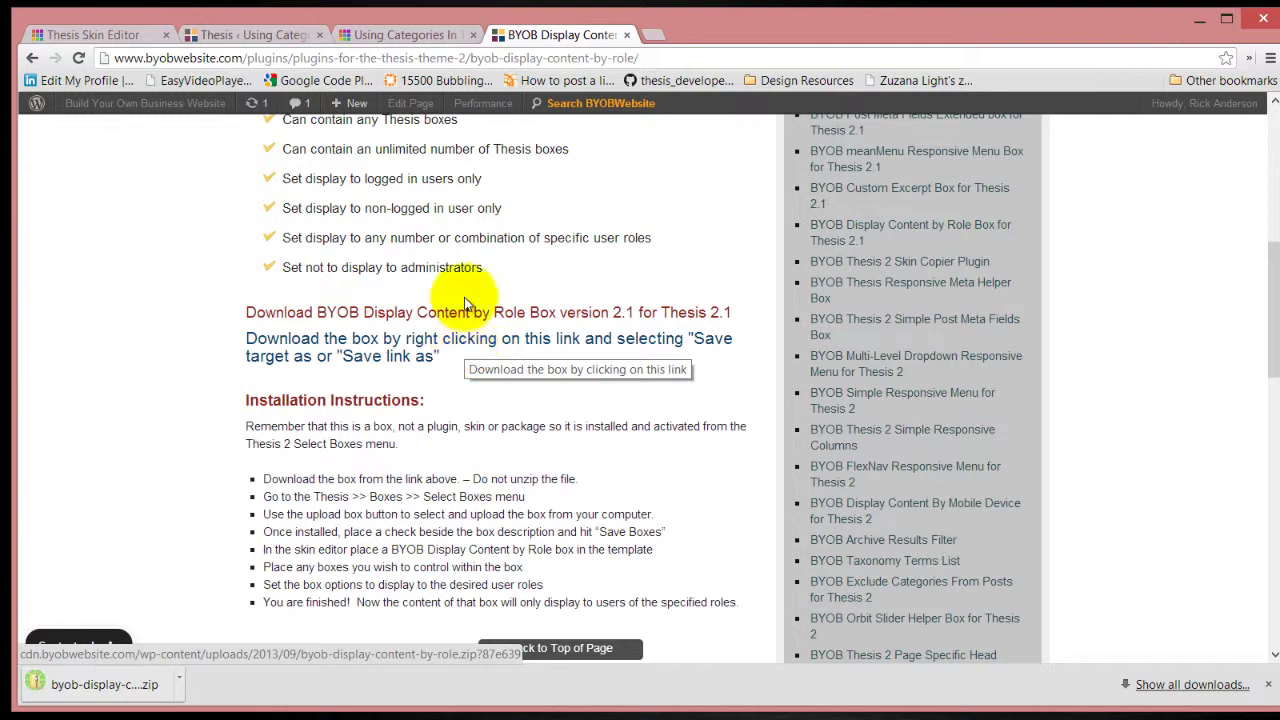
Switch to the Thesis admin page of the categories site and open its box selection page.
click(429, 34)
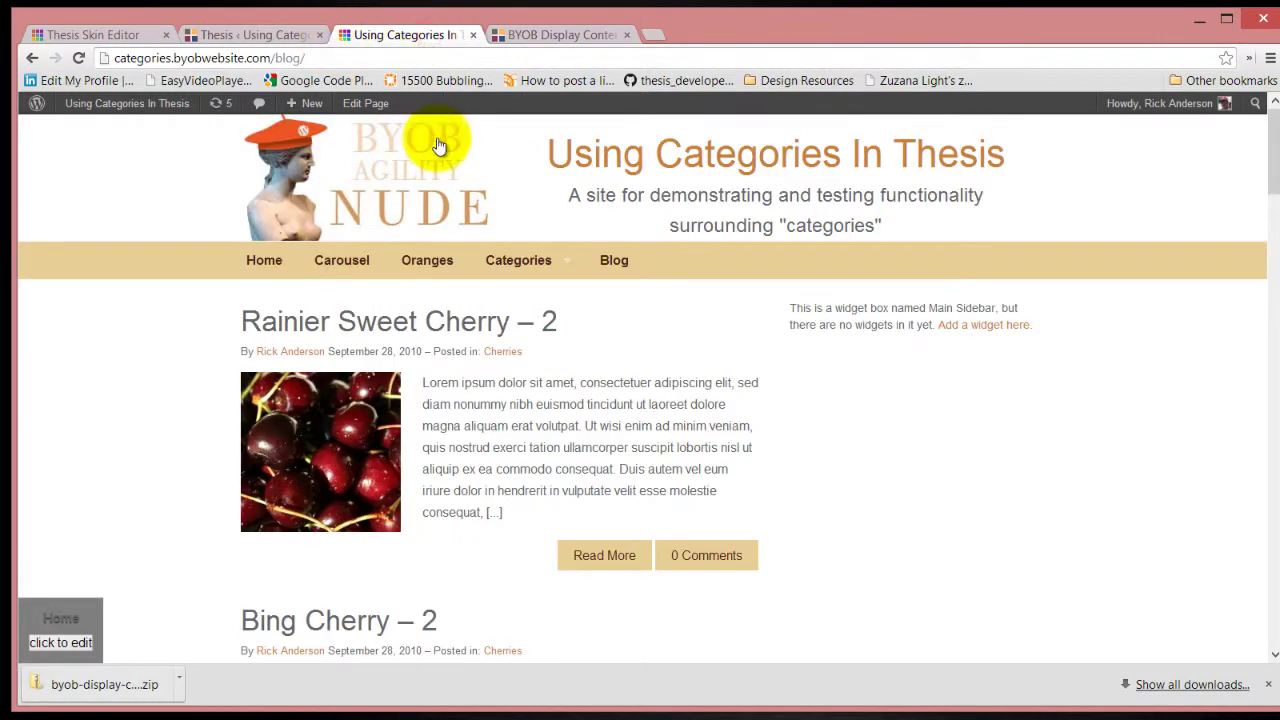
click(265, 34)
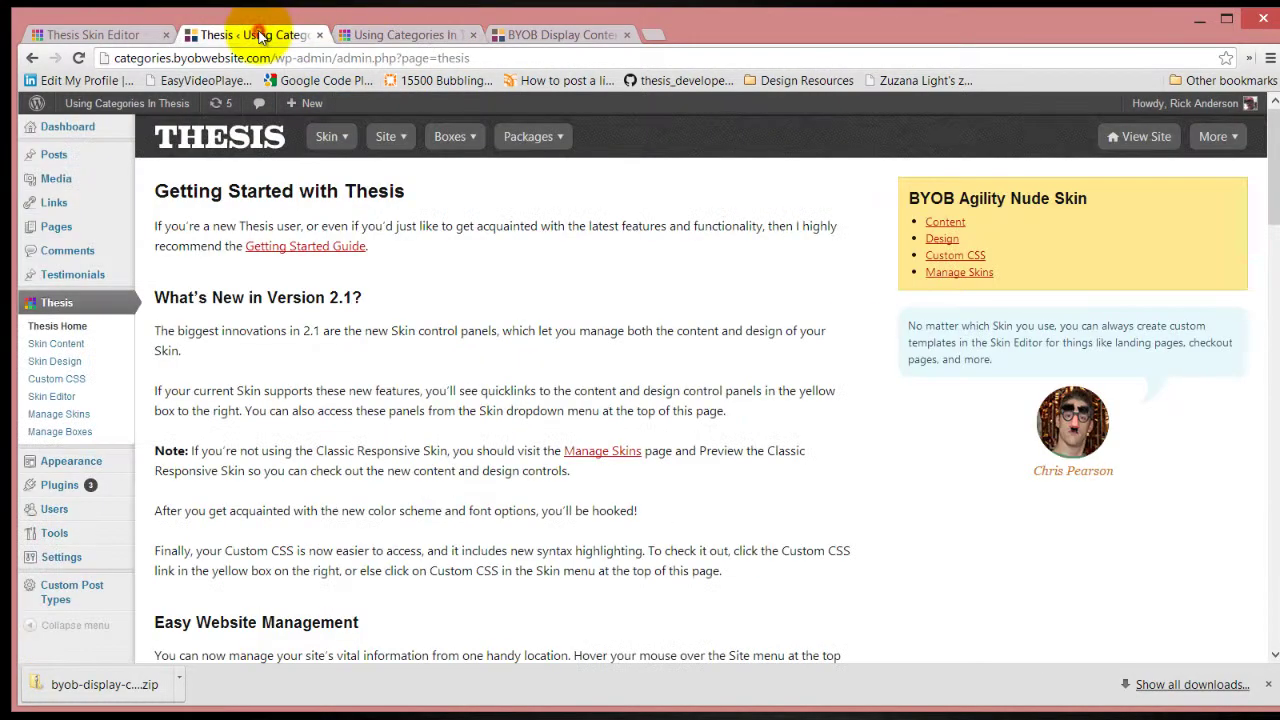
click(459, 139)
click(467, 167)
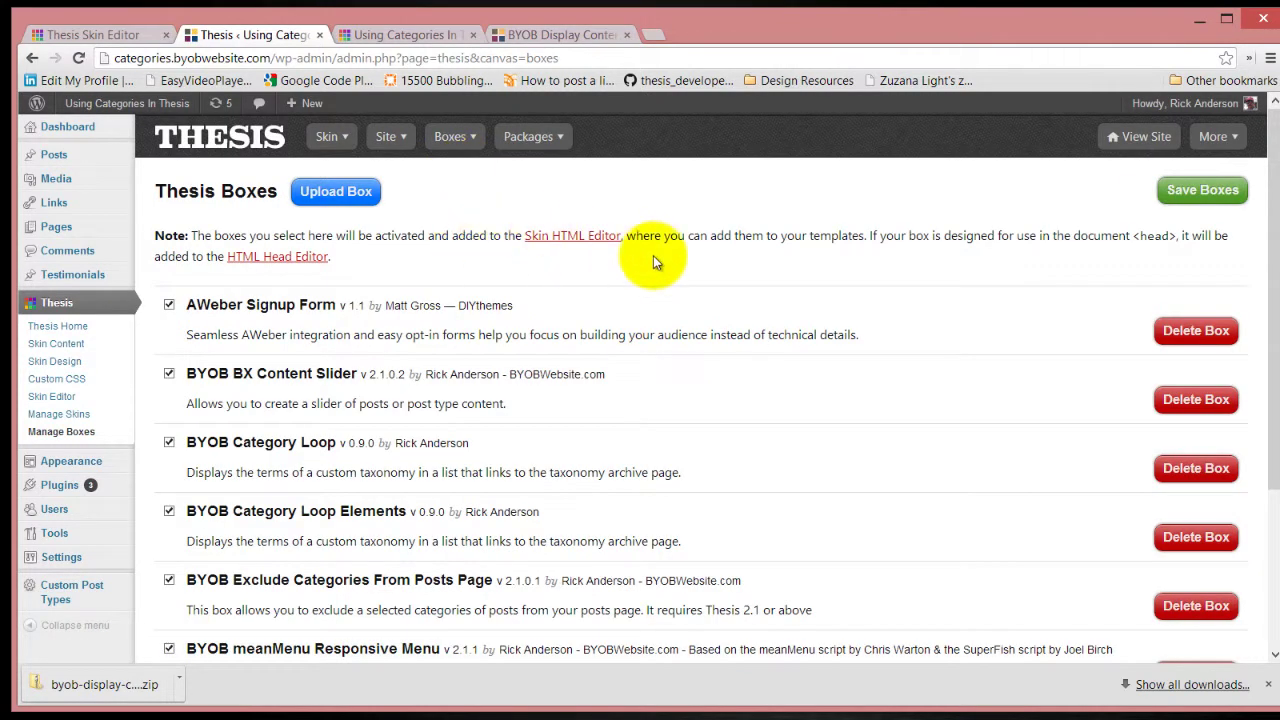
Upload and install byob-display-content-by-role.zip from the Downloads folder as a new Thesis box.
click(330, 191)
click(345, 263)
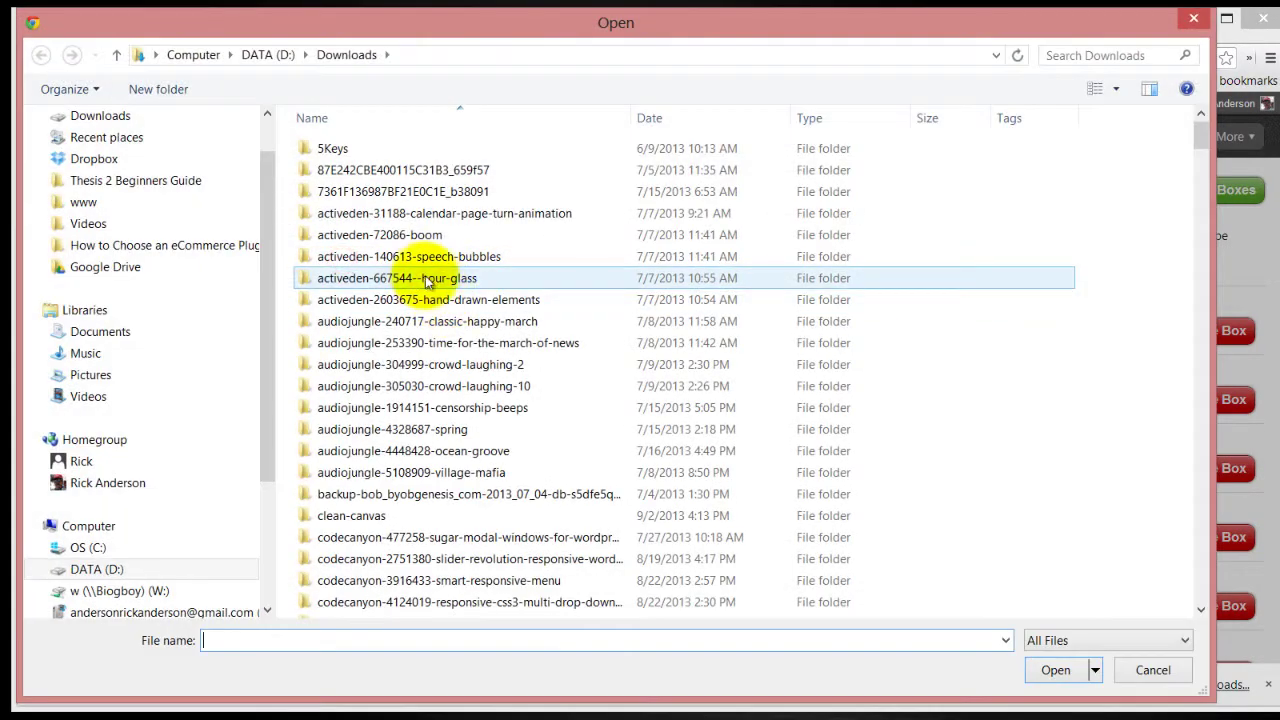
scroll(420, 280, down, 7)
scroll(421, 283, down, 8)
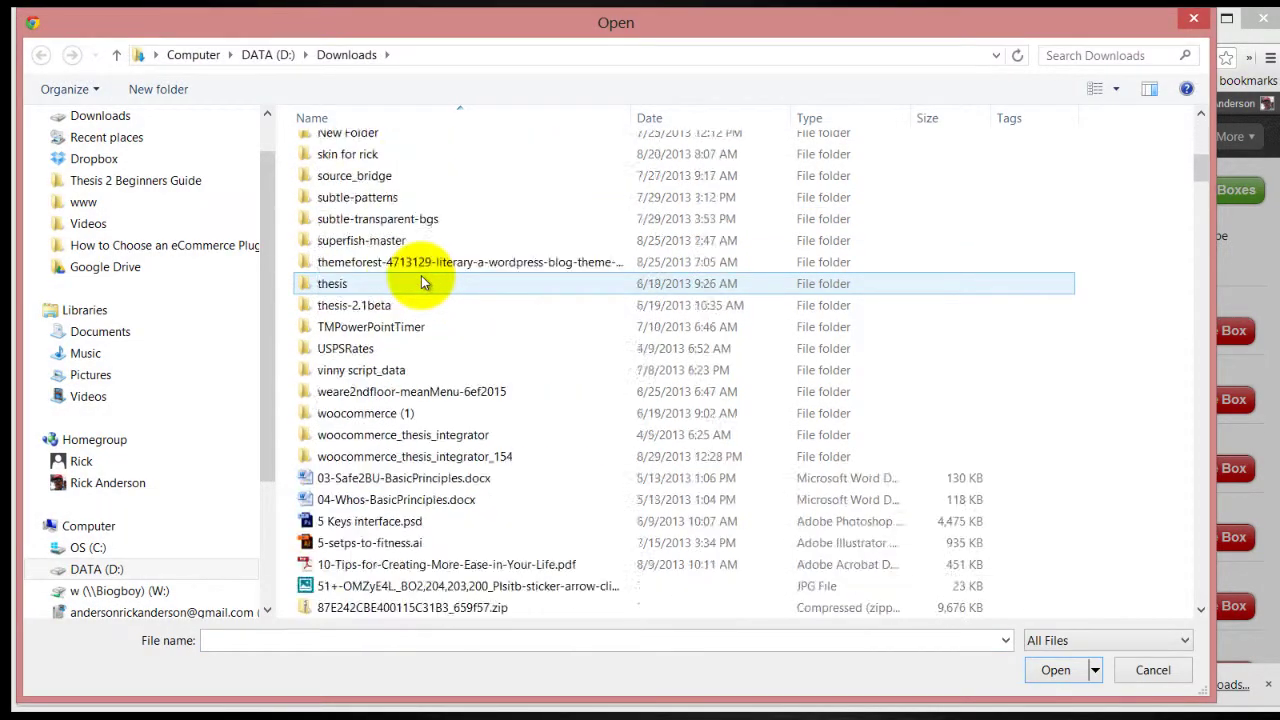
scroll(434, 348, up, 7)
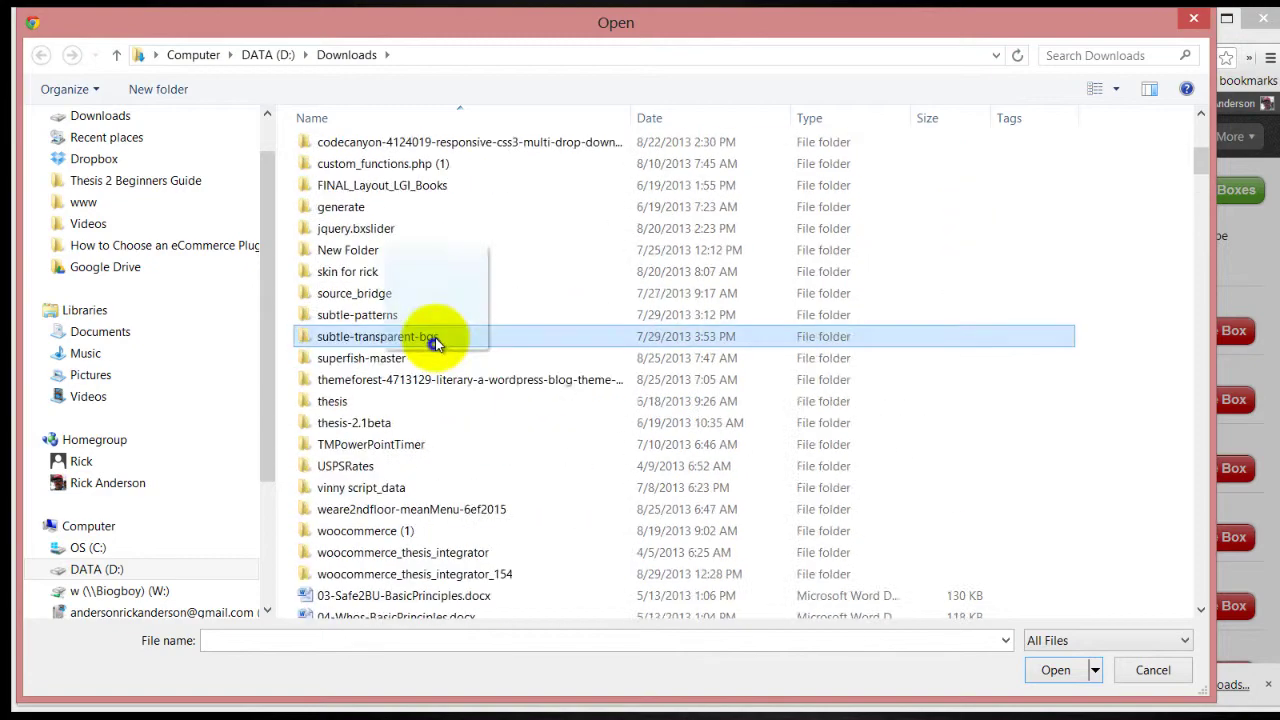
right_click(431, 336)
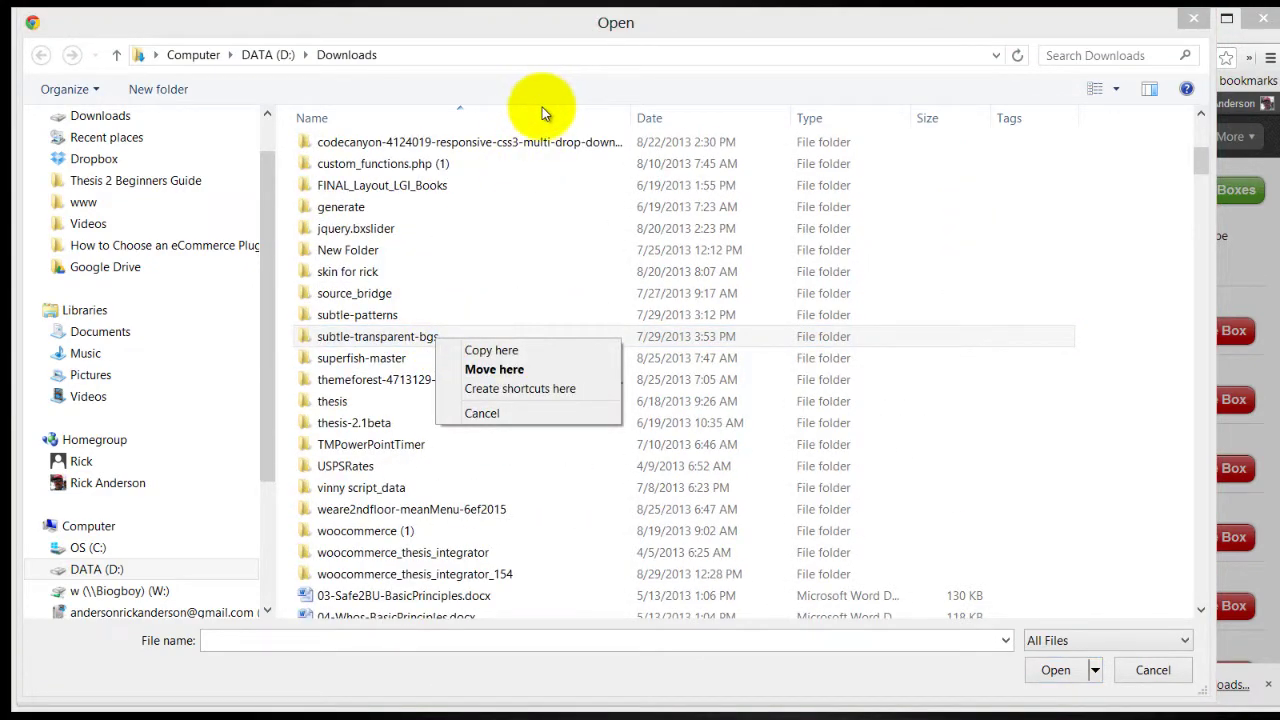
click(691, 114)
click(692, 112)
scroll(494, 243, down, 12)
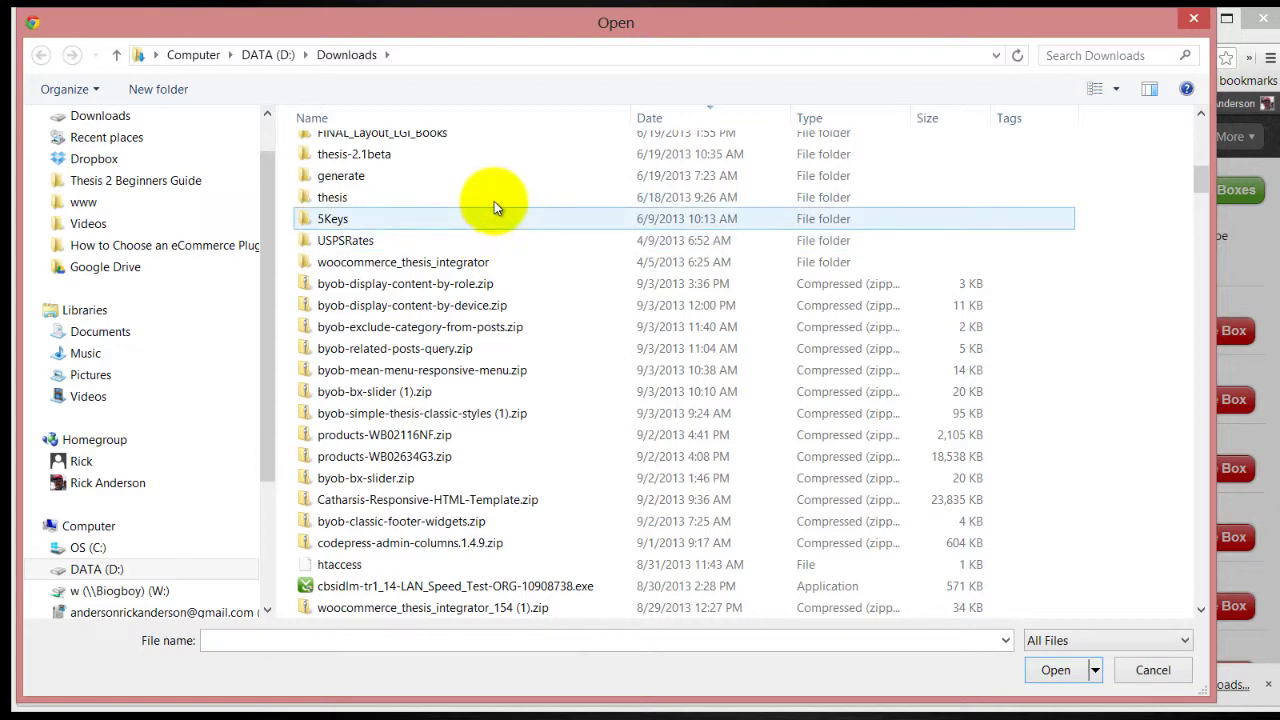
click(430, 283)
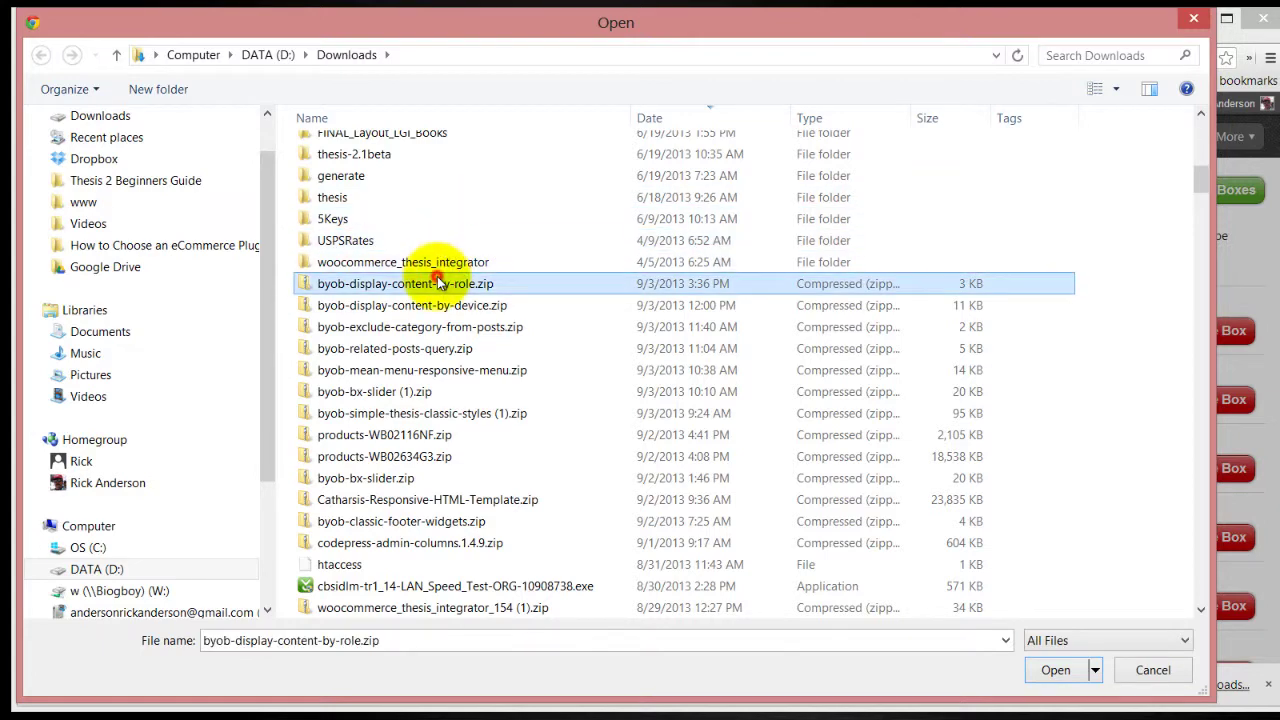
click(1055, 669)
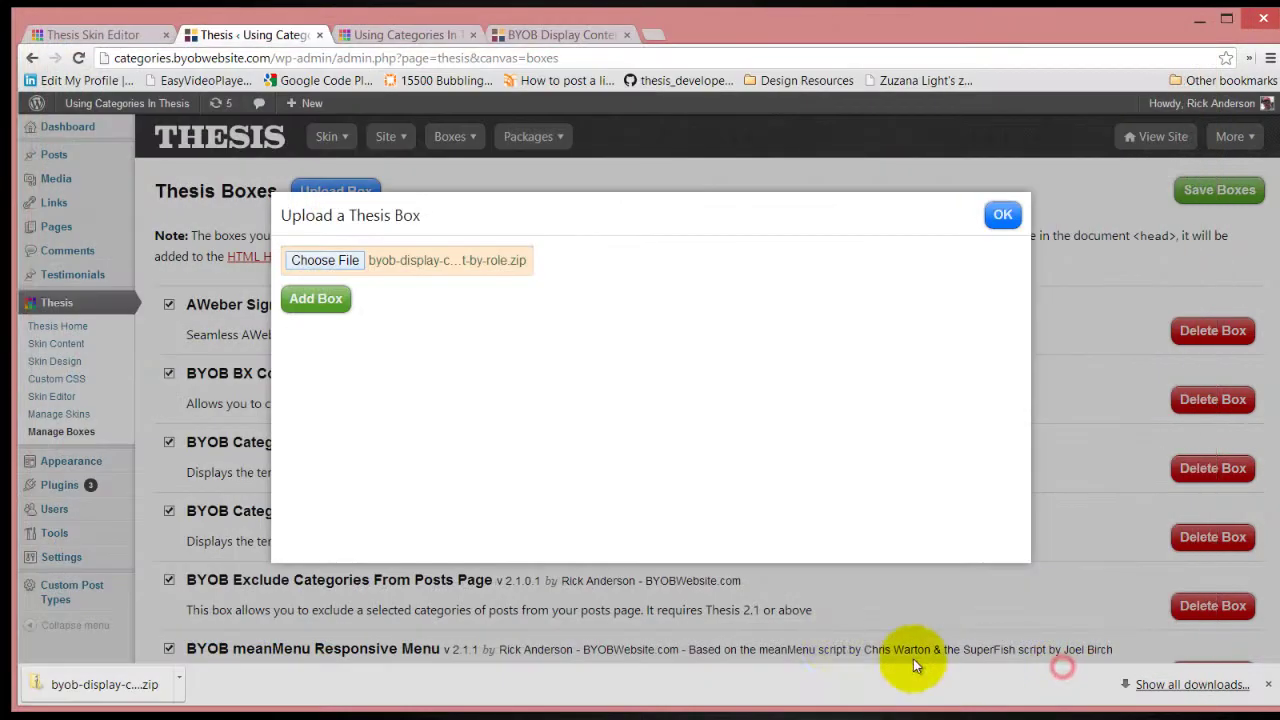
click(330, 305)
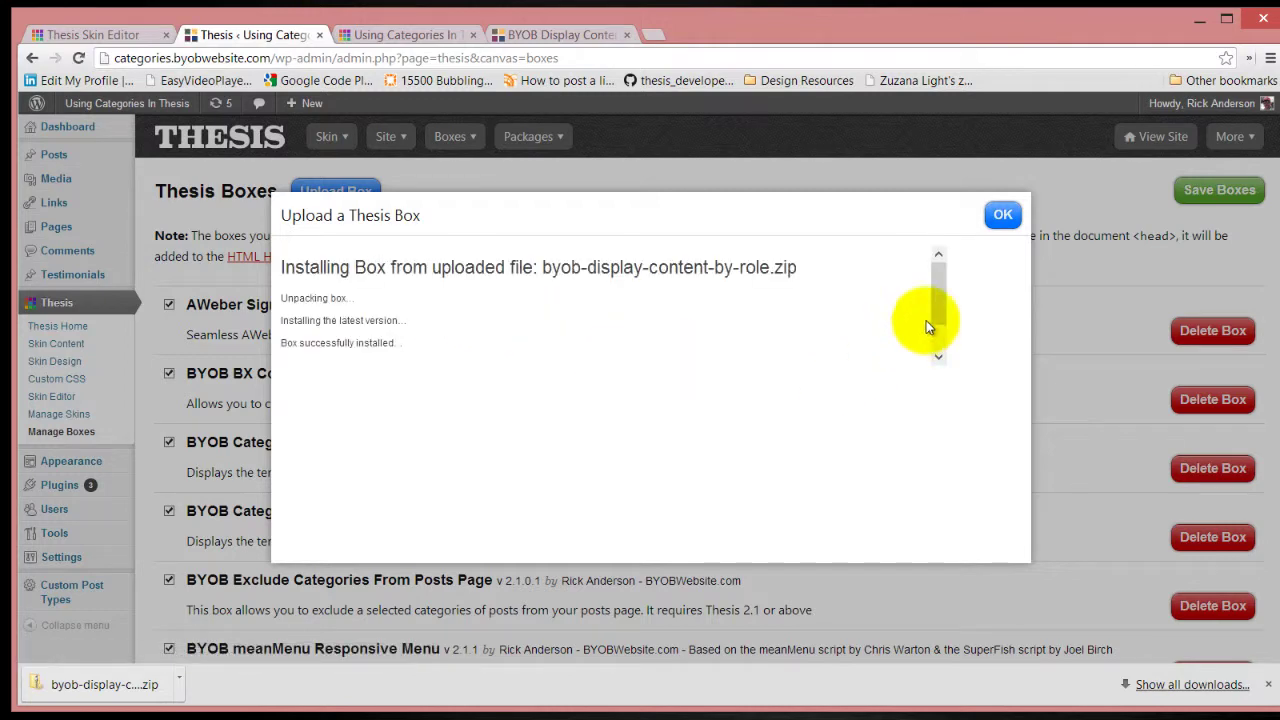
click(1002, 214)
Activate the BYOB Display Content by Role box and save the box selection.
scroll(350, 440, down, 3)
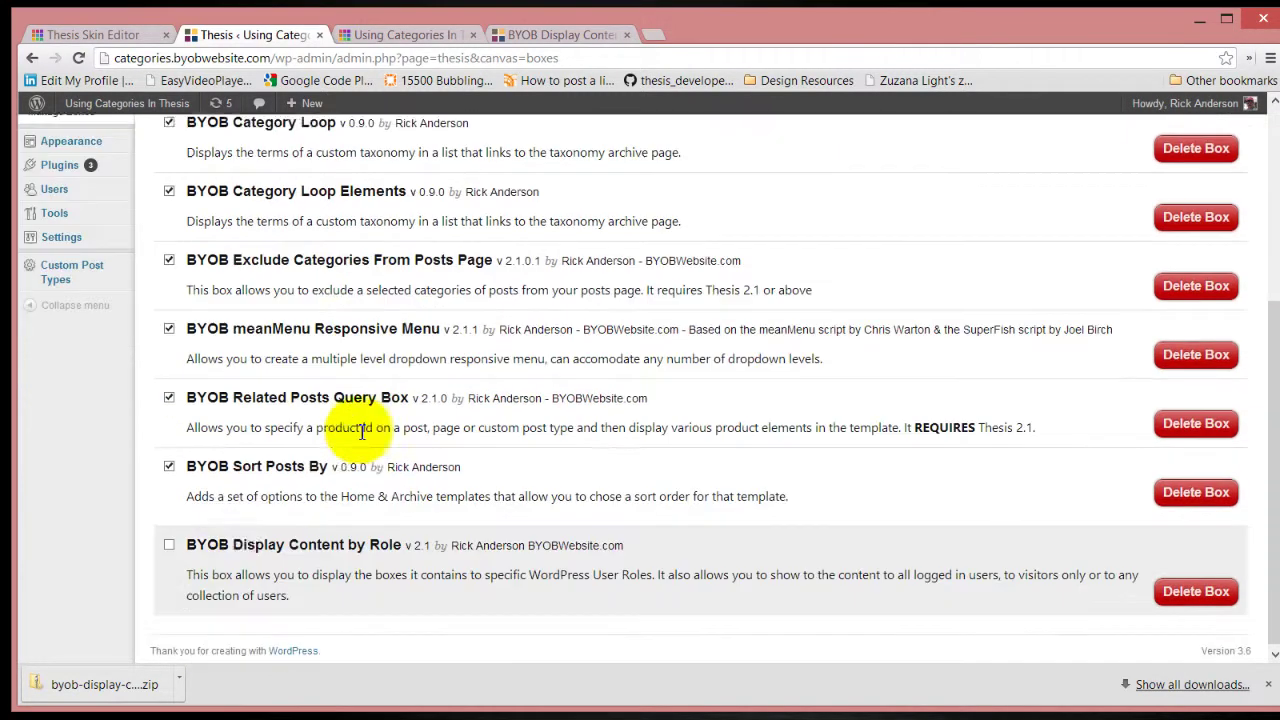
click(169, 544)
scroll(1000, 350, up, 4)
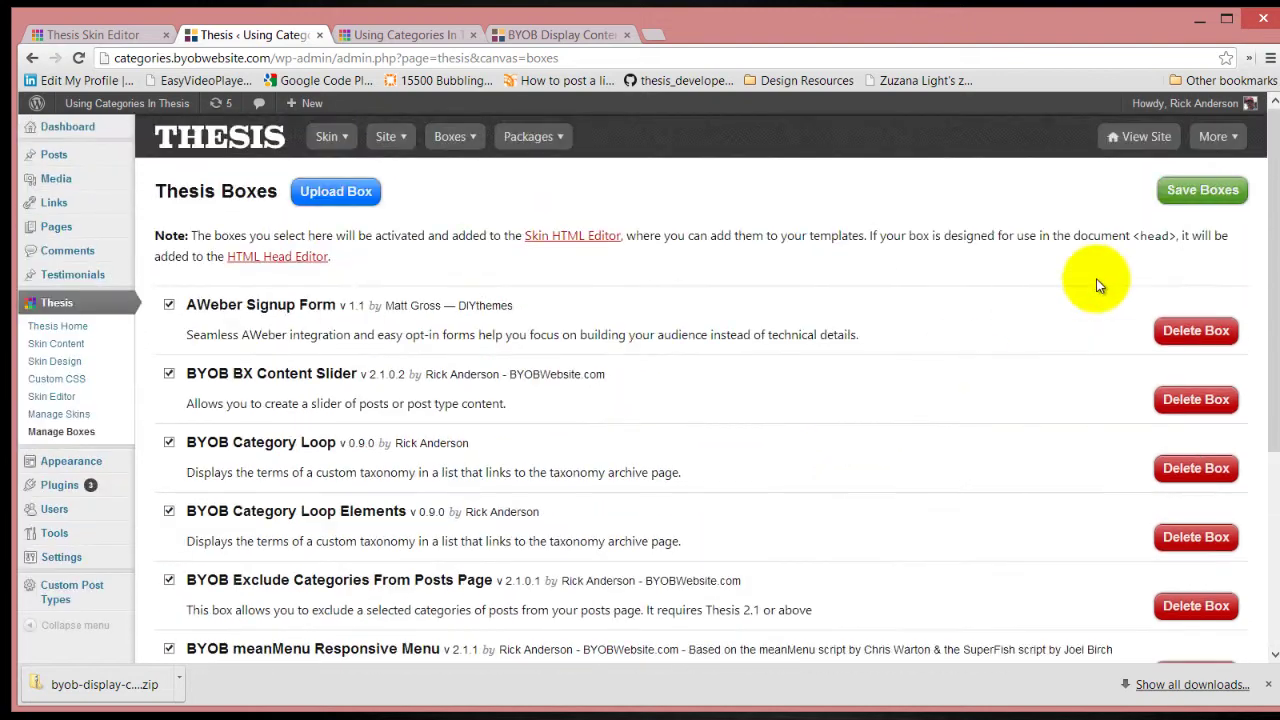
click(1205, 190)
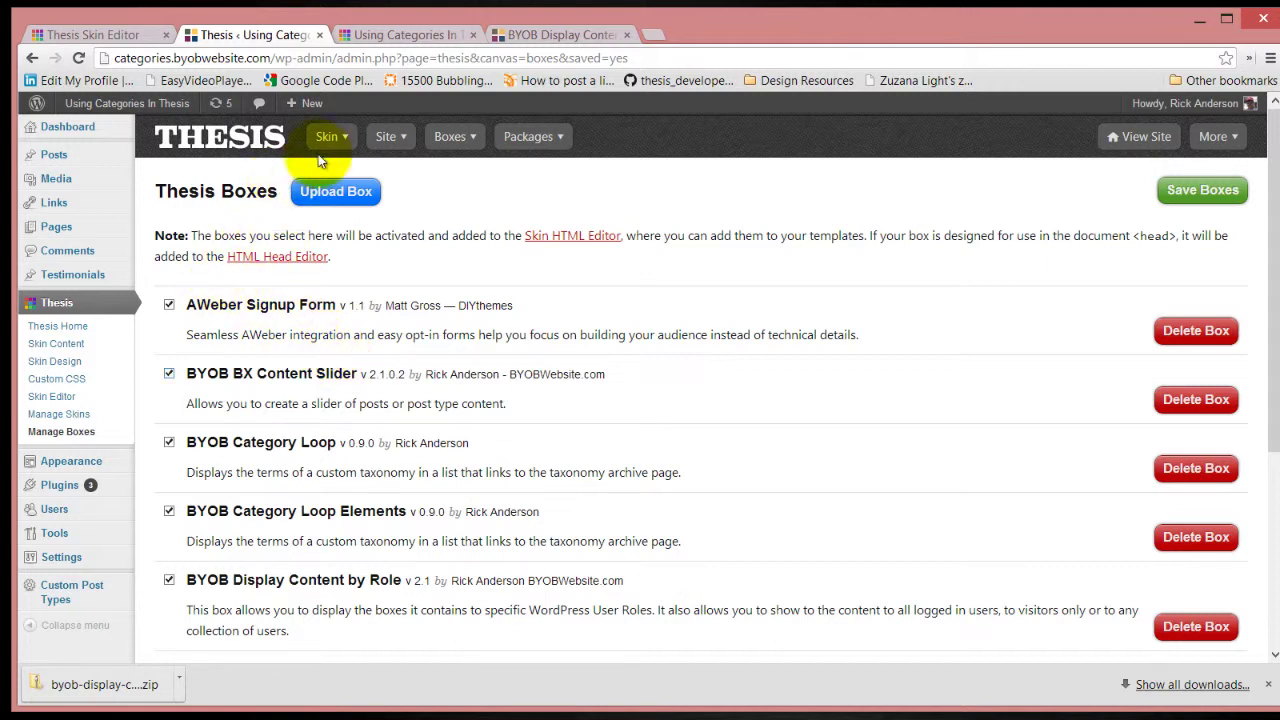
In the Skin Editor's Home template, set the Typical Header's right column content to Empty container.
mouse_move(324, 150)
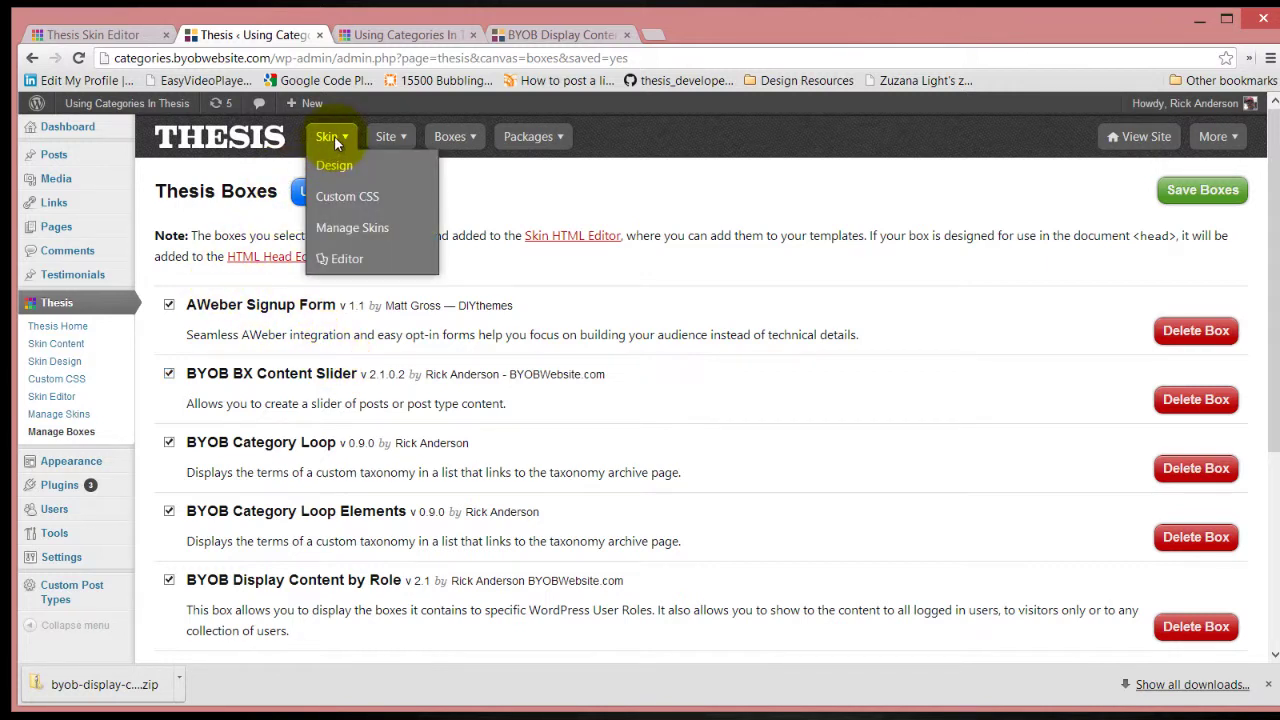
click(349, 261)
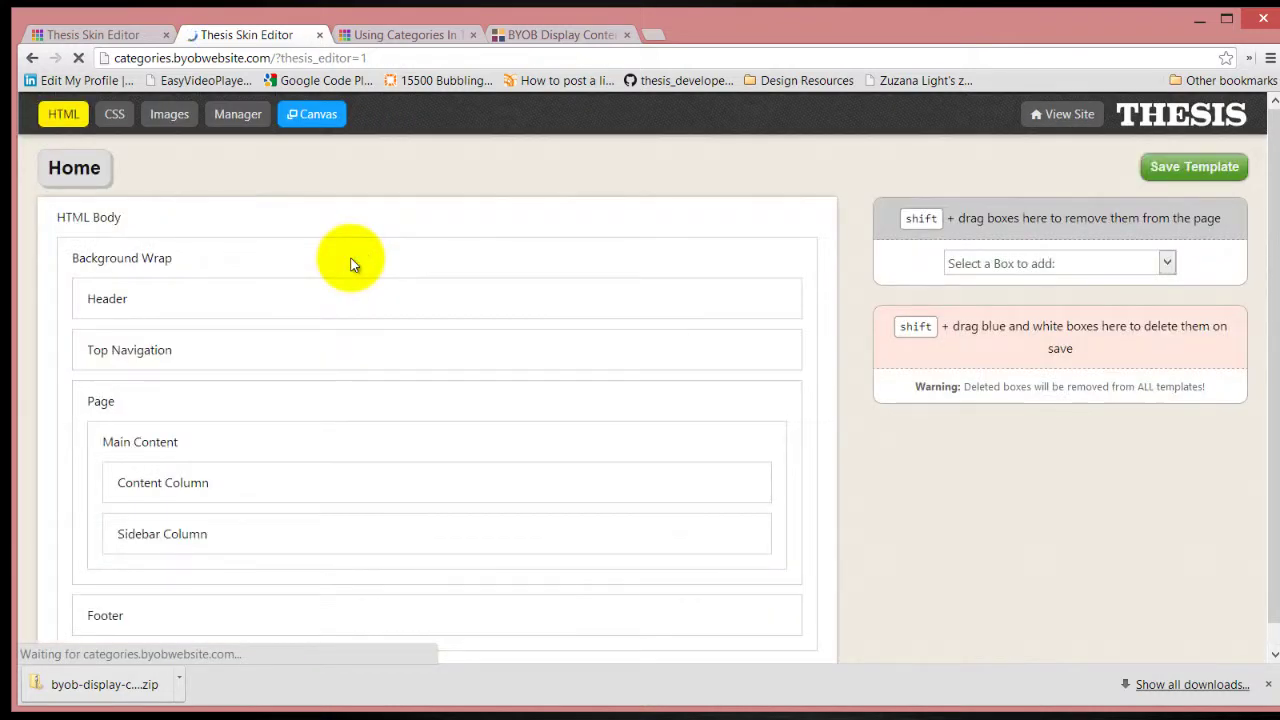
click(779, 298)
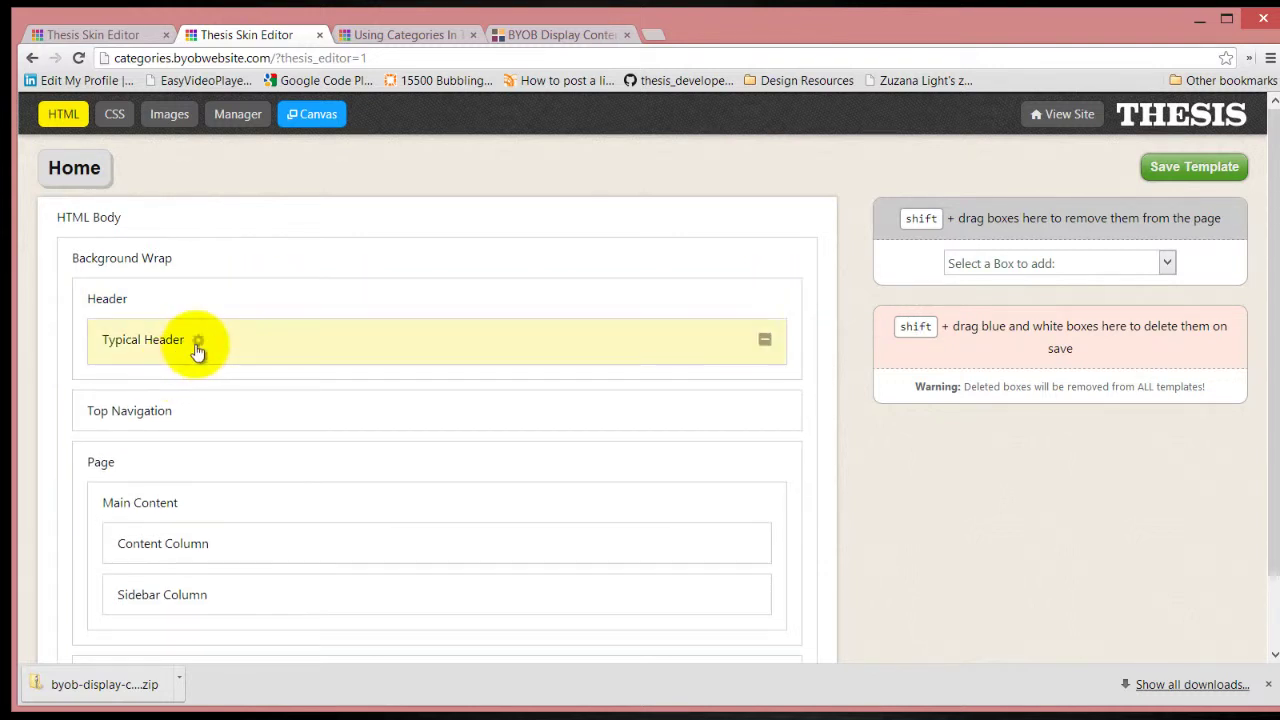
click(199, 339)
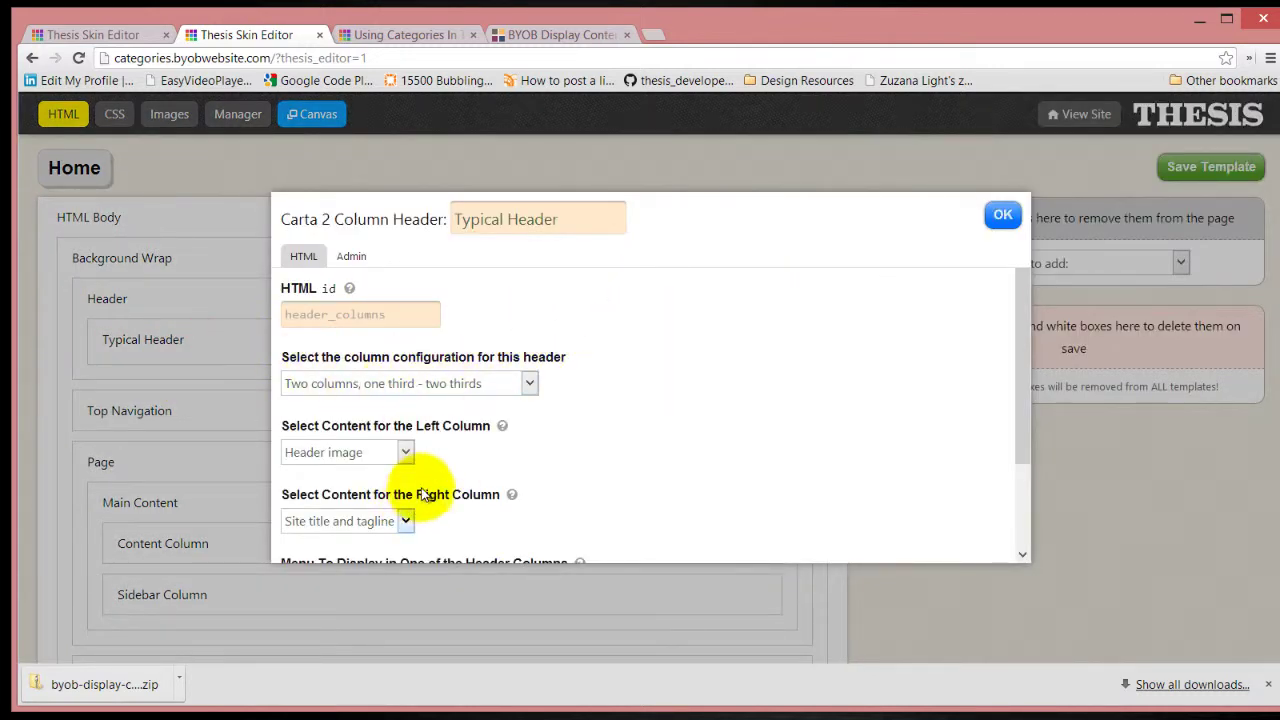
scroll(505, 465, down, 1)
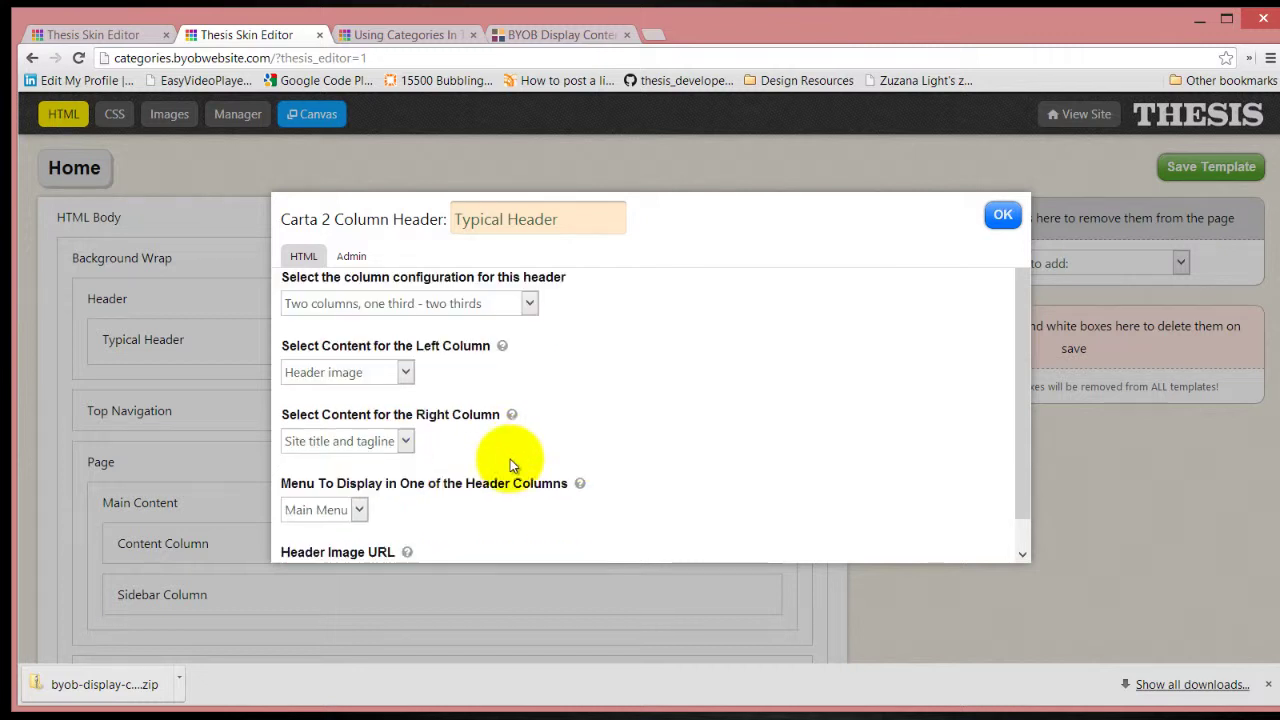
click(406, 441)
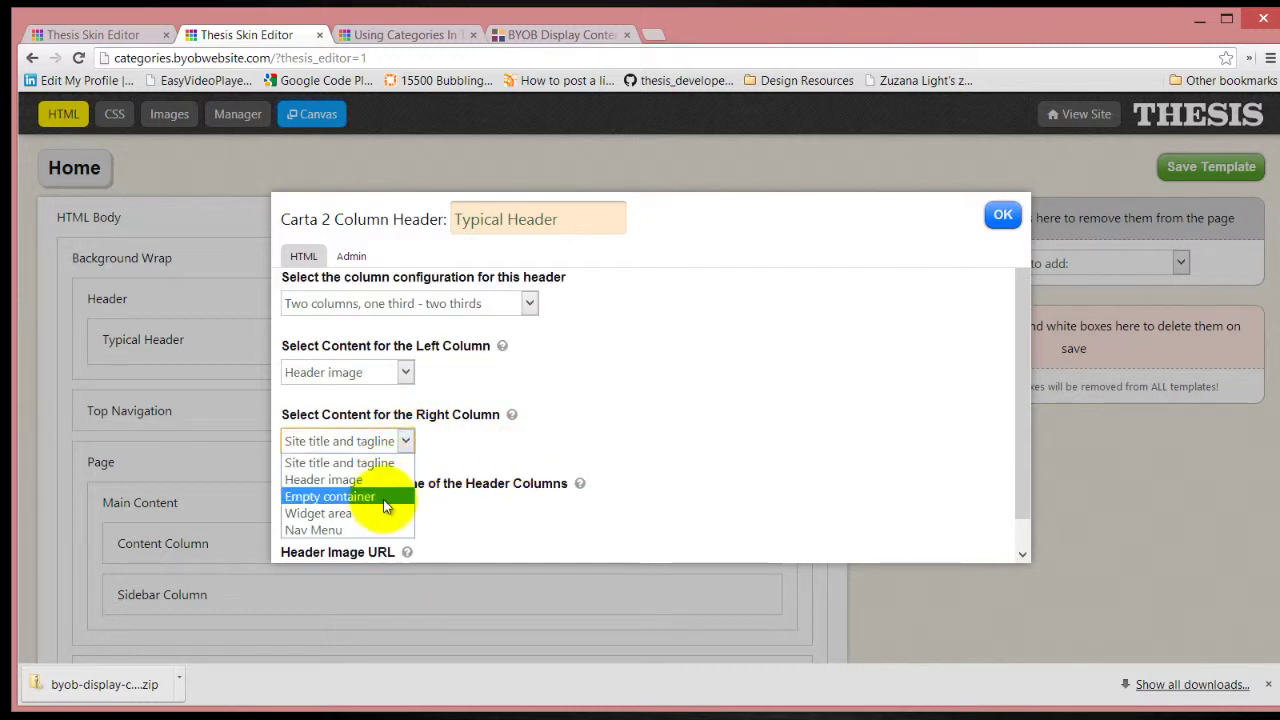
click(395, 492)
click(463, 444)
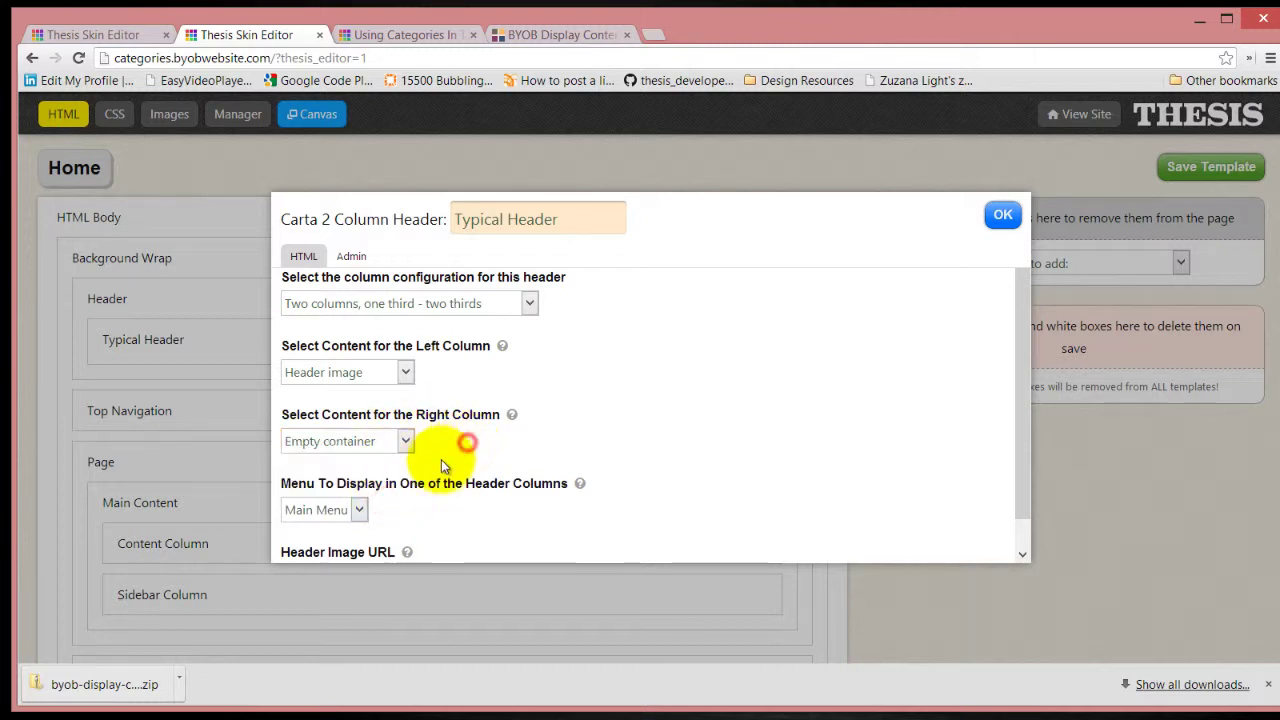
click(1003, 214)
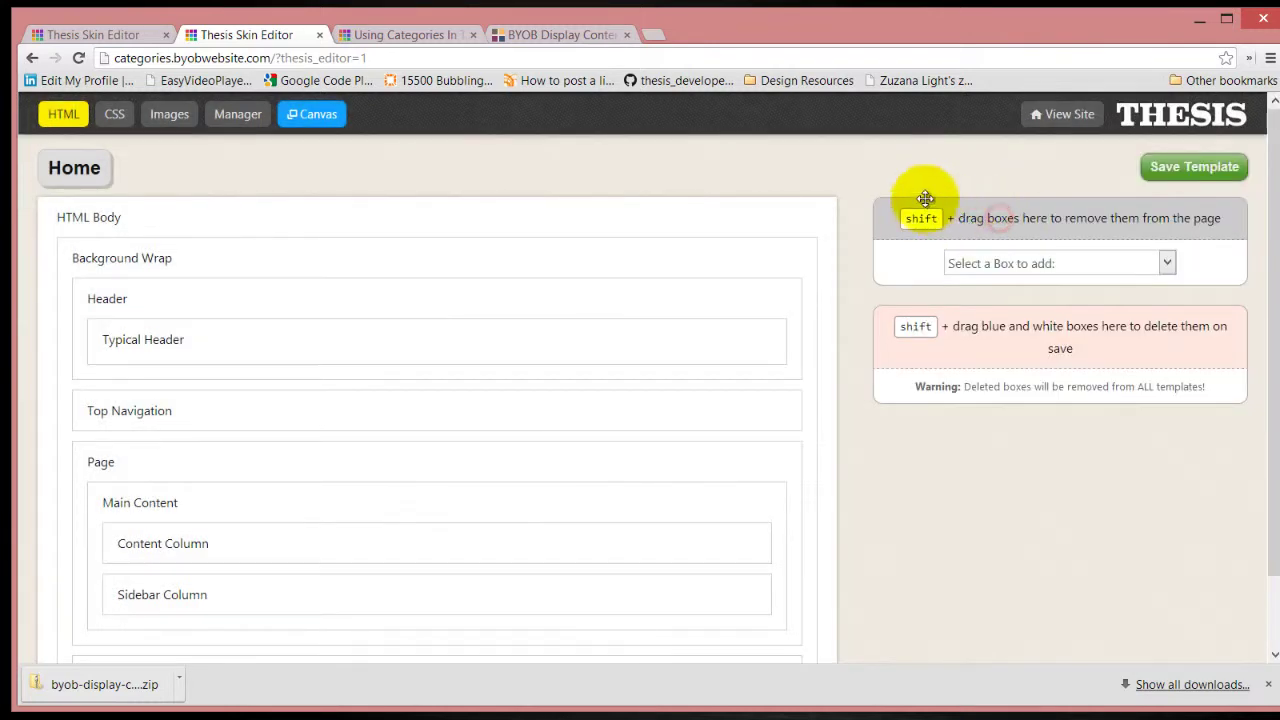
Add a new BYOB Display Content by Role box, place it inside Typical Header, and expand its contents.
click(1166, 262)
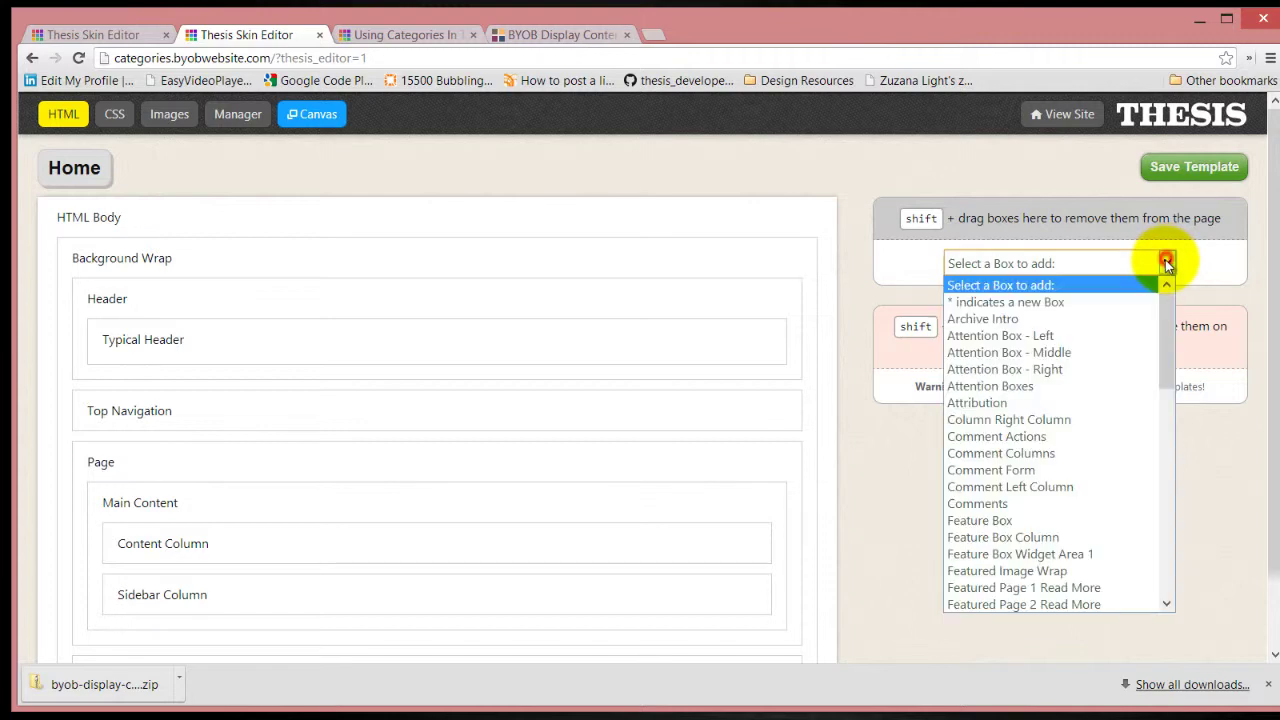
drag(1166, 309, 1171, 457)
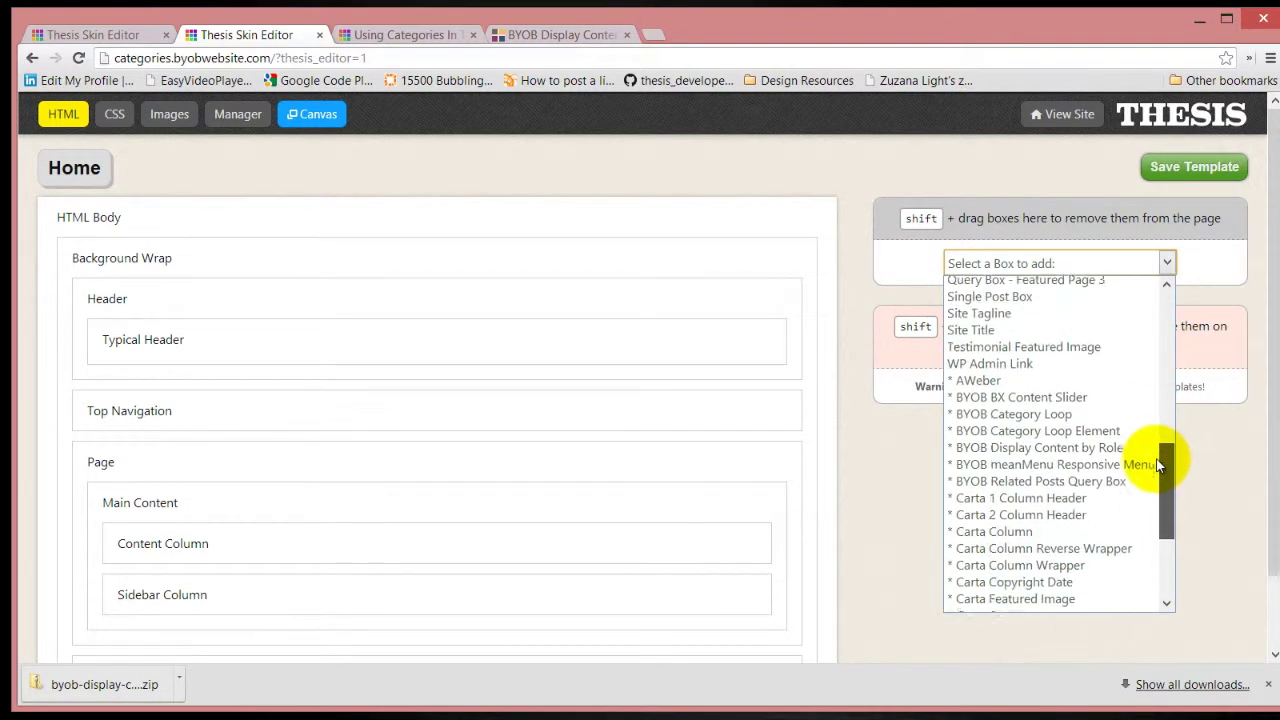
click(1065, 457)
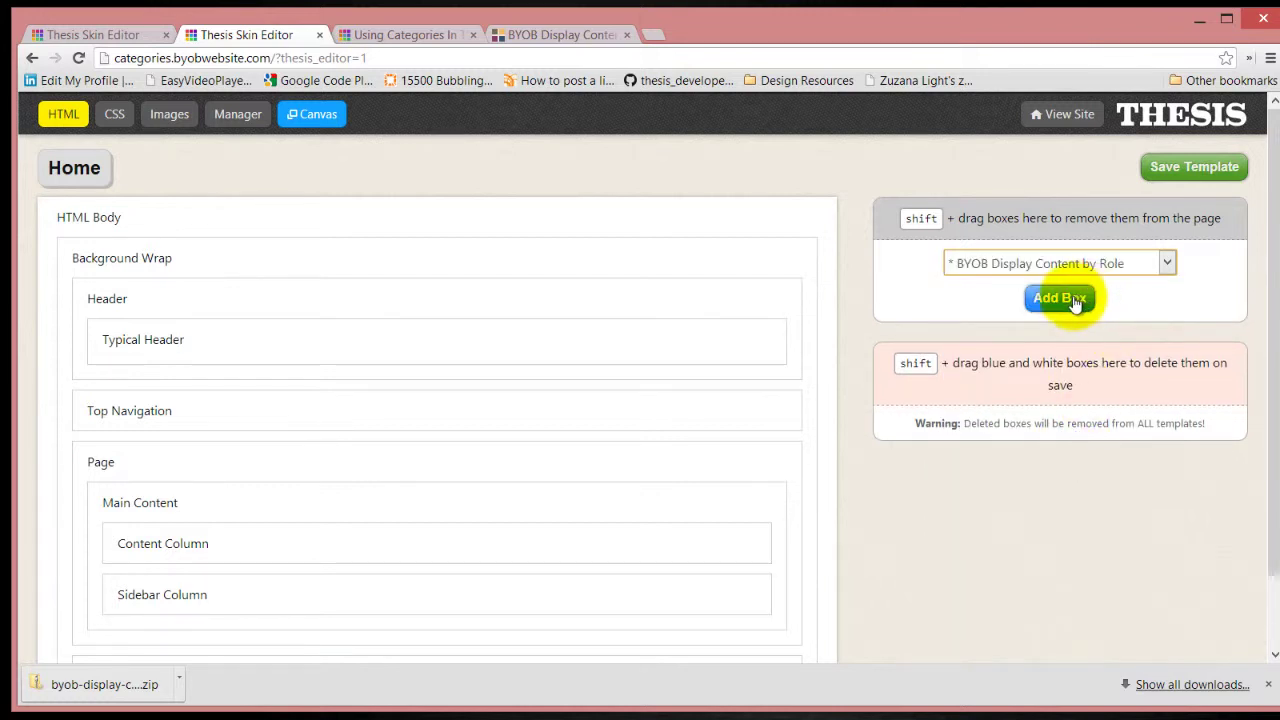
click(1068, 299)
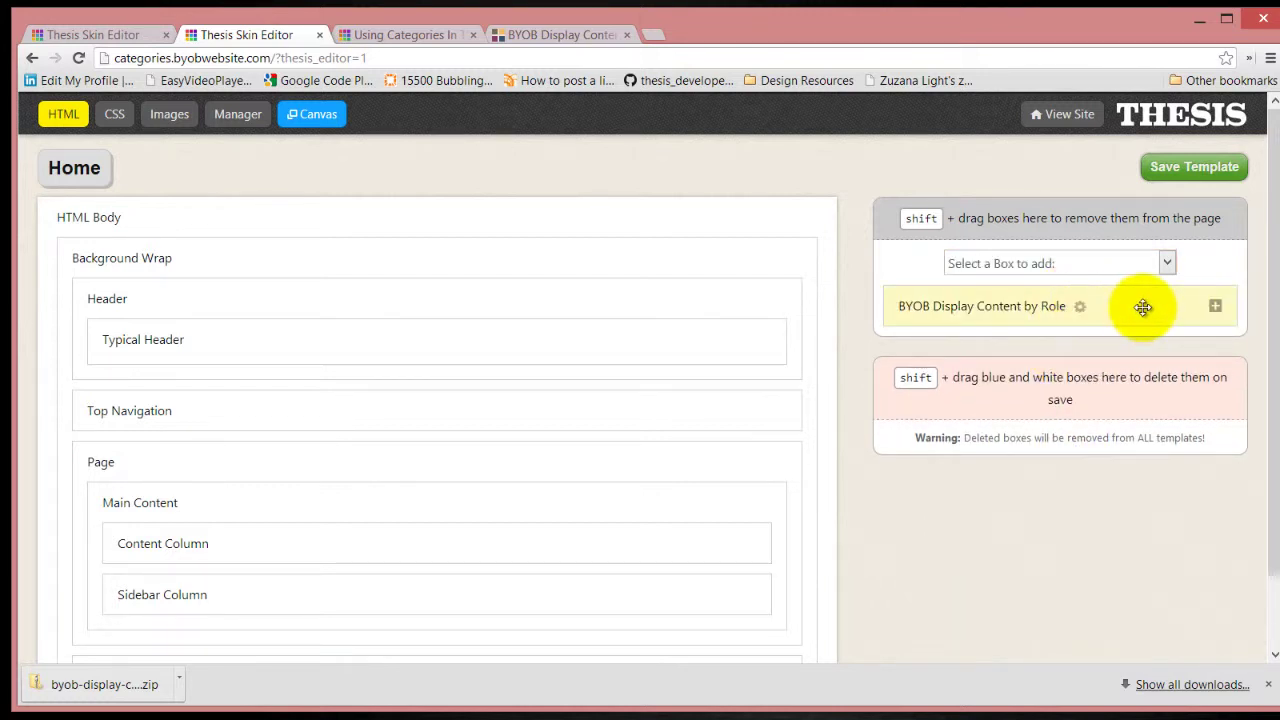
drag(1141, 309, 674, 362)
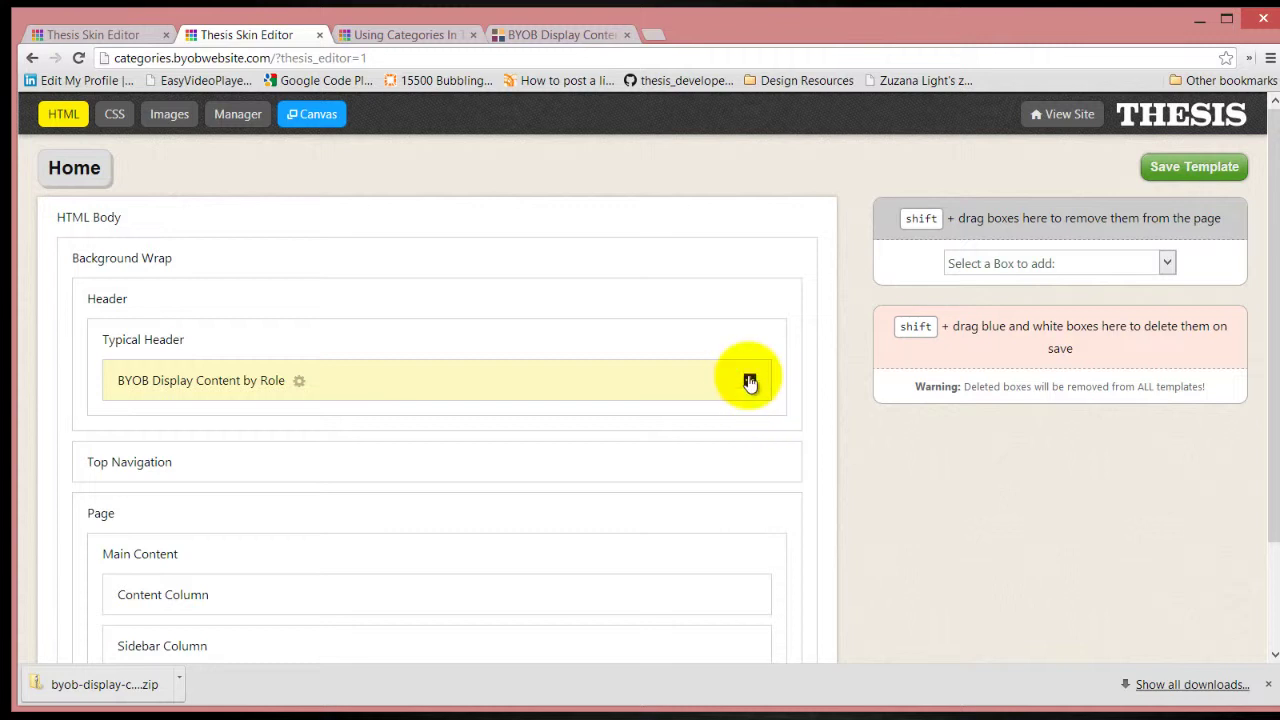
click(750, 383)
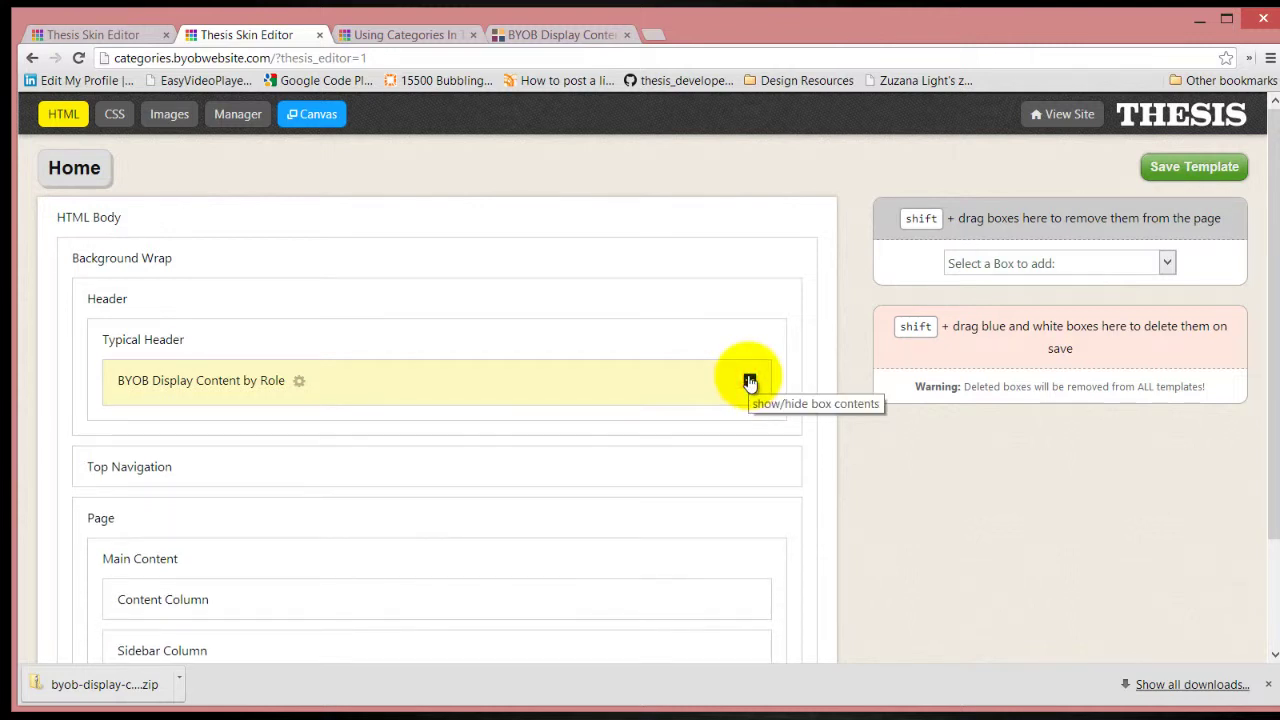
Rename the BYOB Display Content by Role box in Typical Header to "Header Content for Member Display Control".
click(298, 381)
triple_click(600, 226)
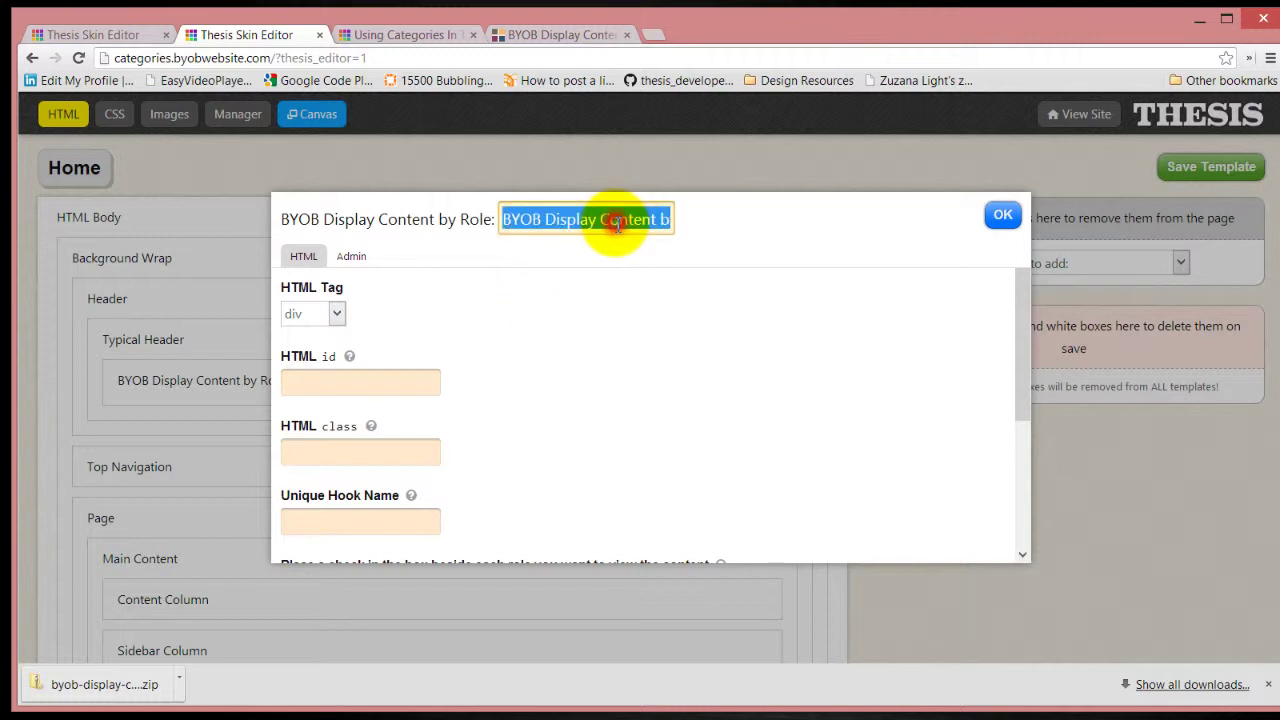
text(Header C)
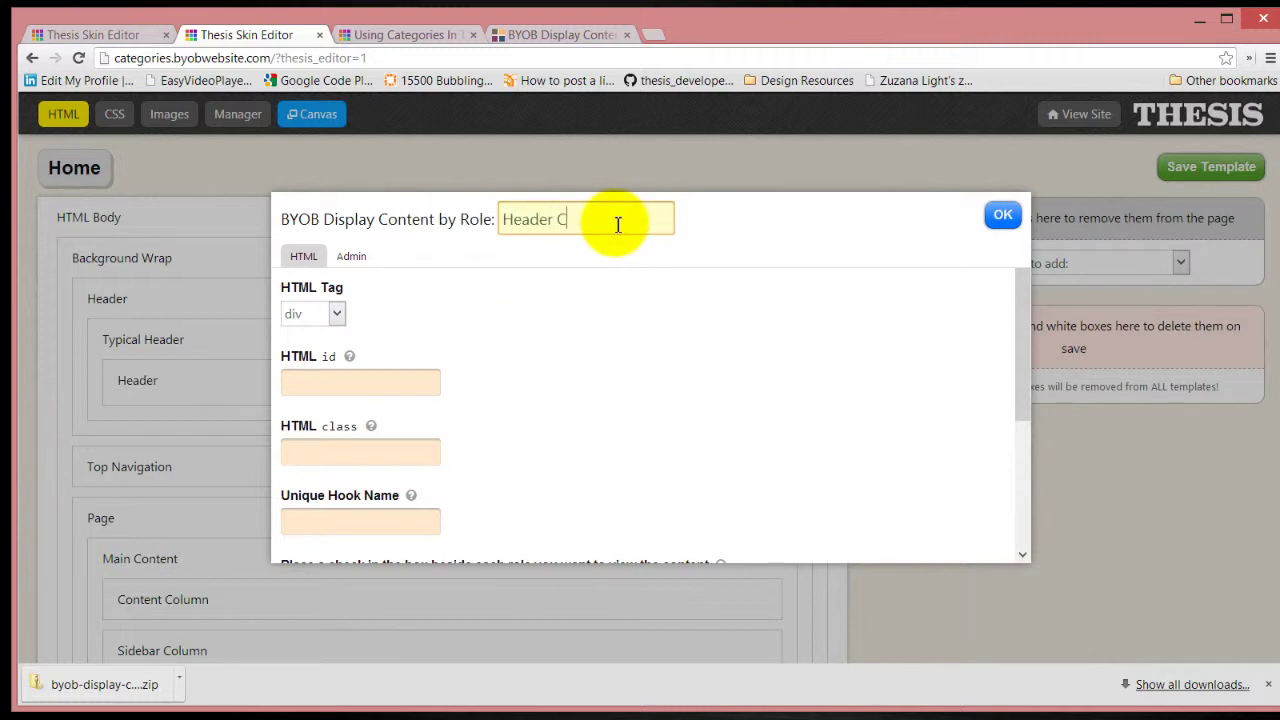
text(ontent for Member)
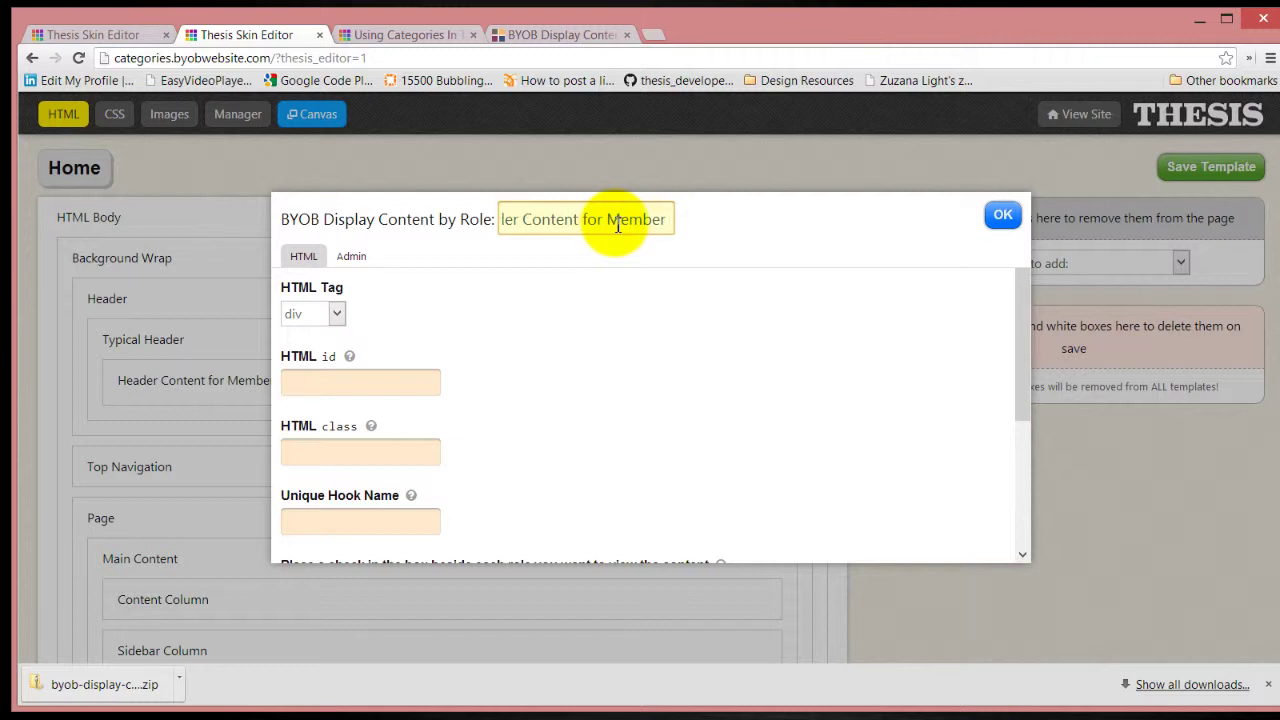
text( Disp)
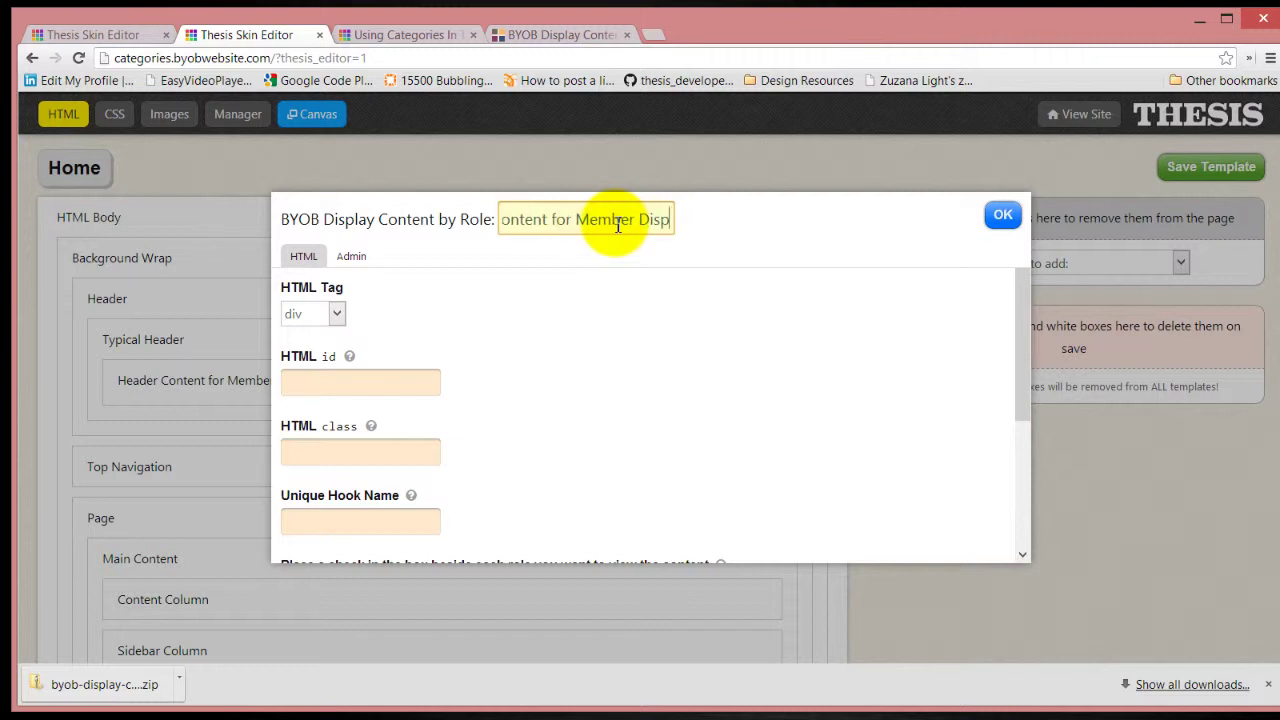
text(lay 'Co)
key(BackSpace)
key(BackSpace)
key(BackSpace)
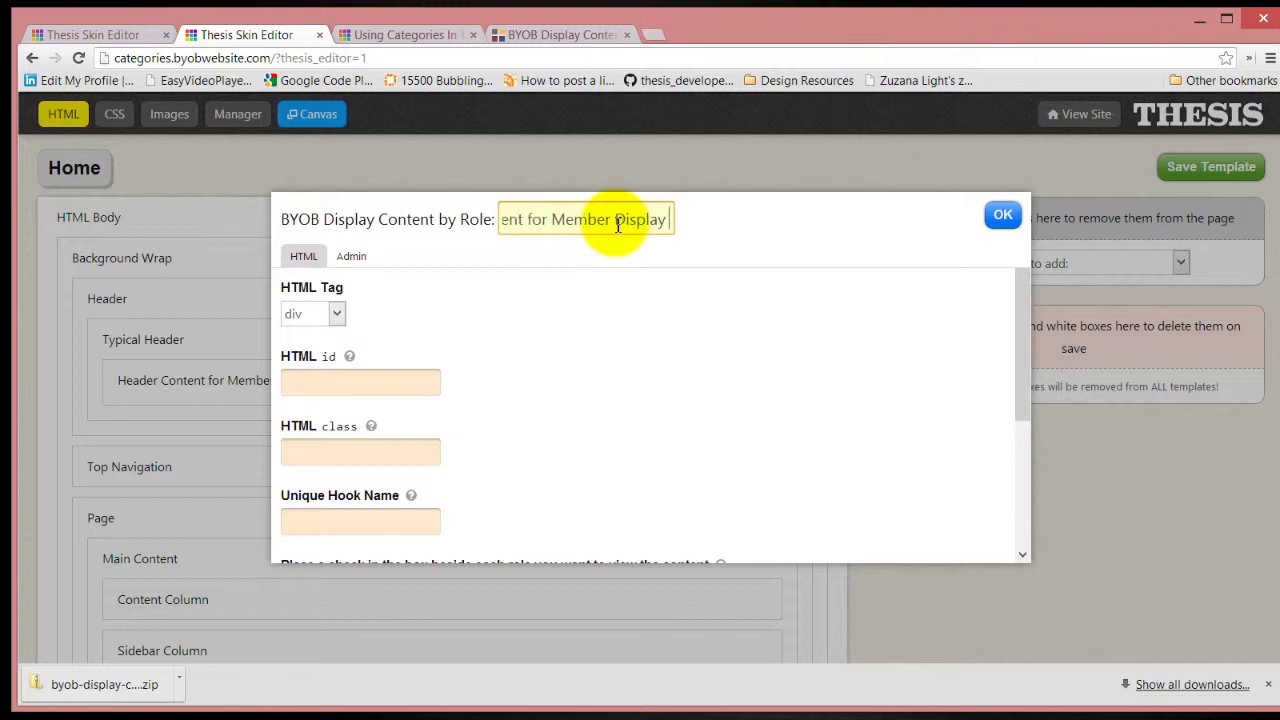
text(Cont)
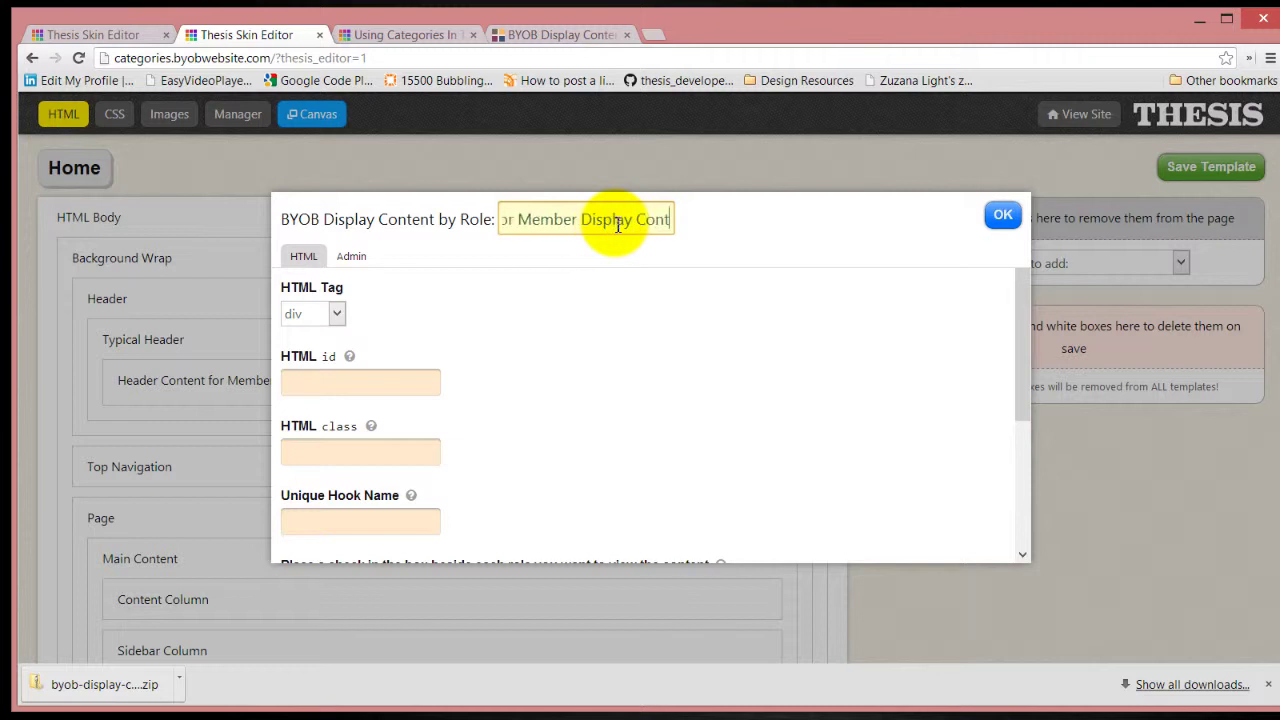
text(rol)
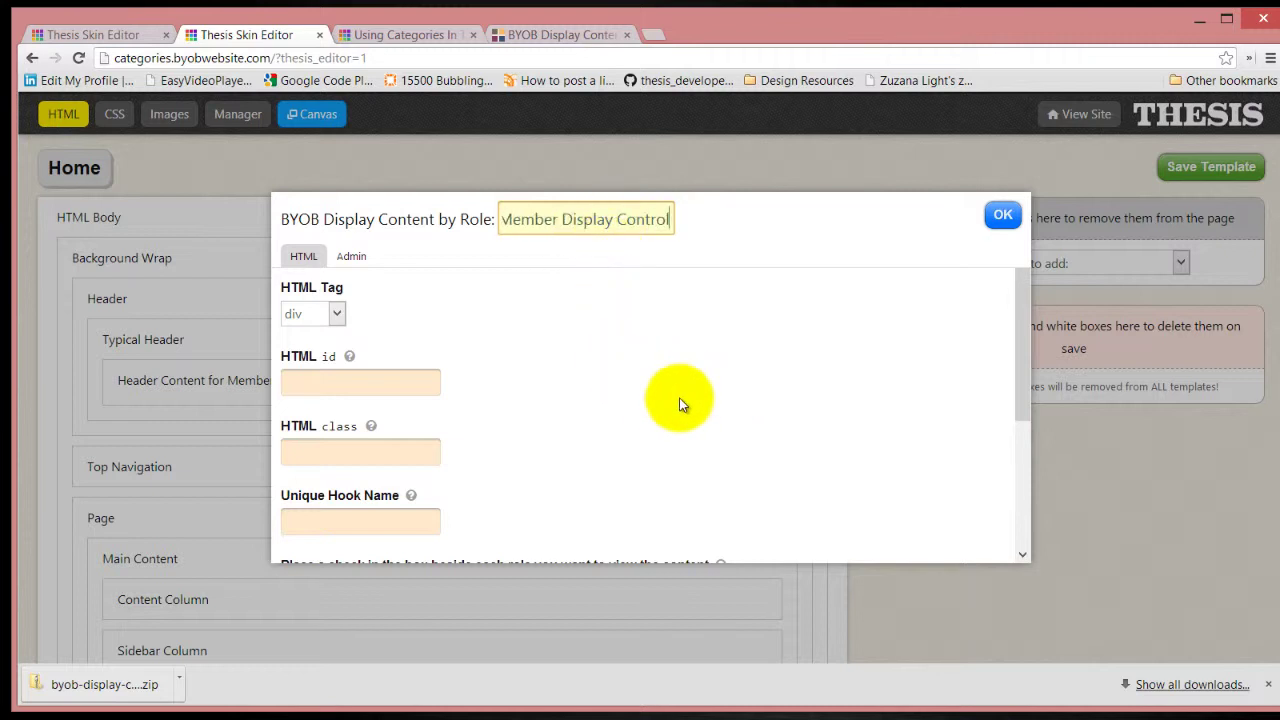
Set the member display box's content to show to all logged in users and confirm its settings.
scroll(566, 404, down, 2)
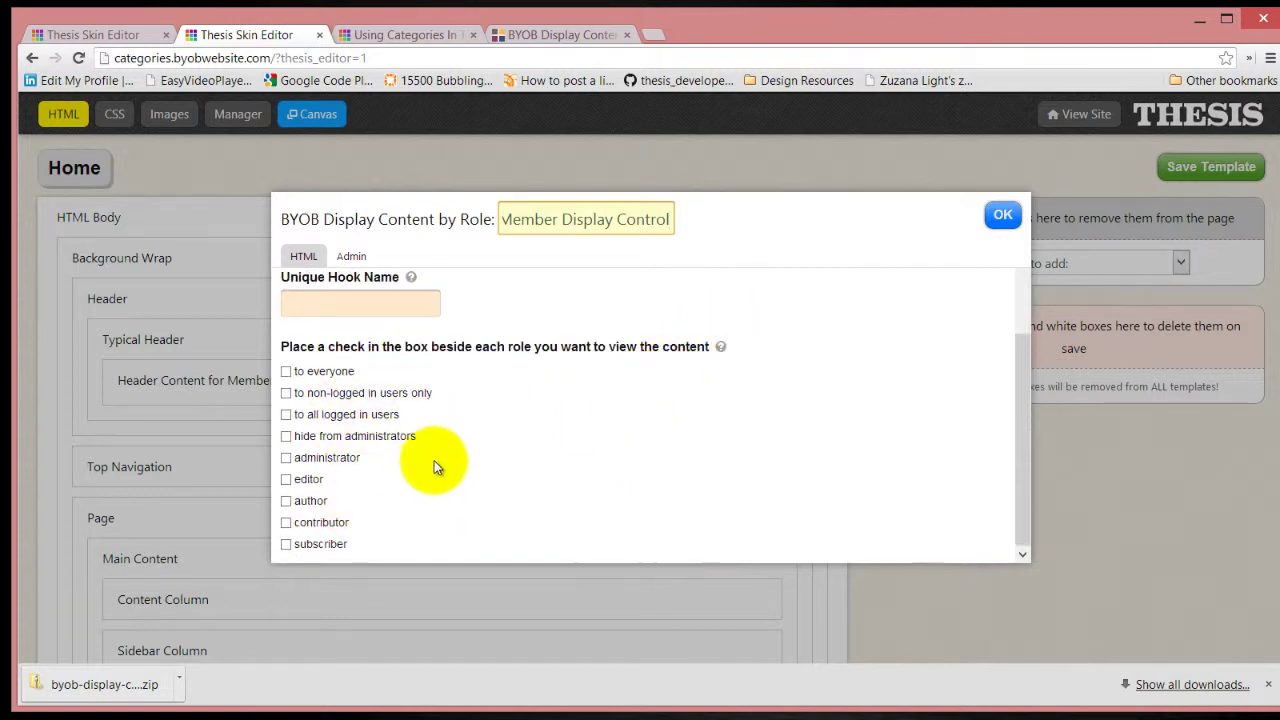
click(401, 413)
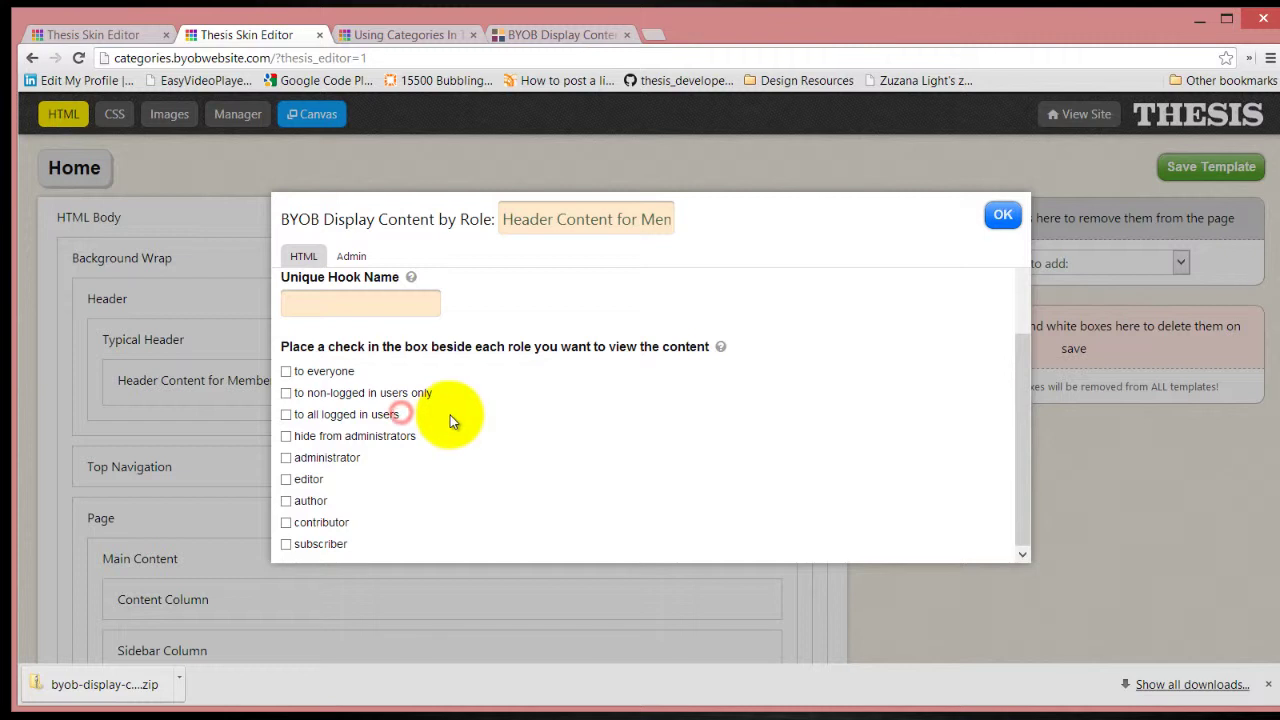
click(287, 544)
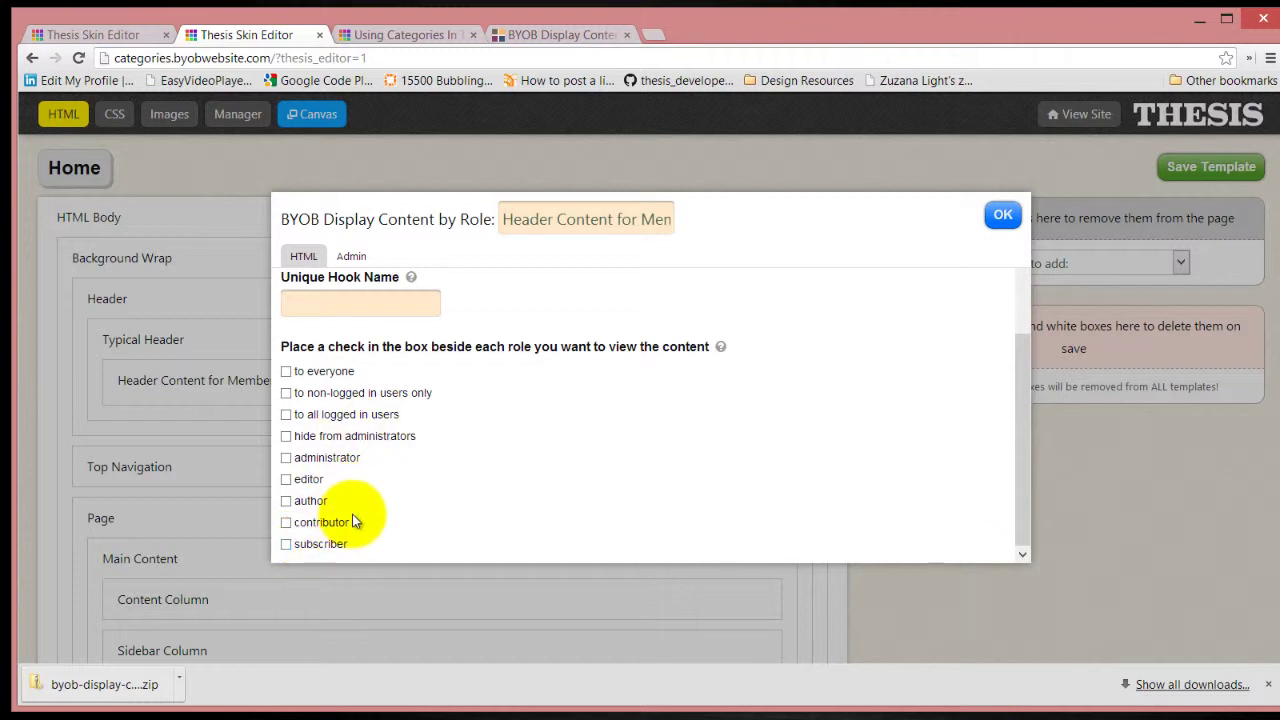
click(286, 414)
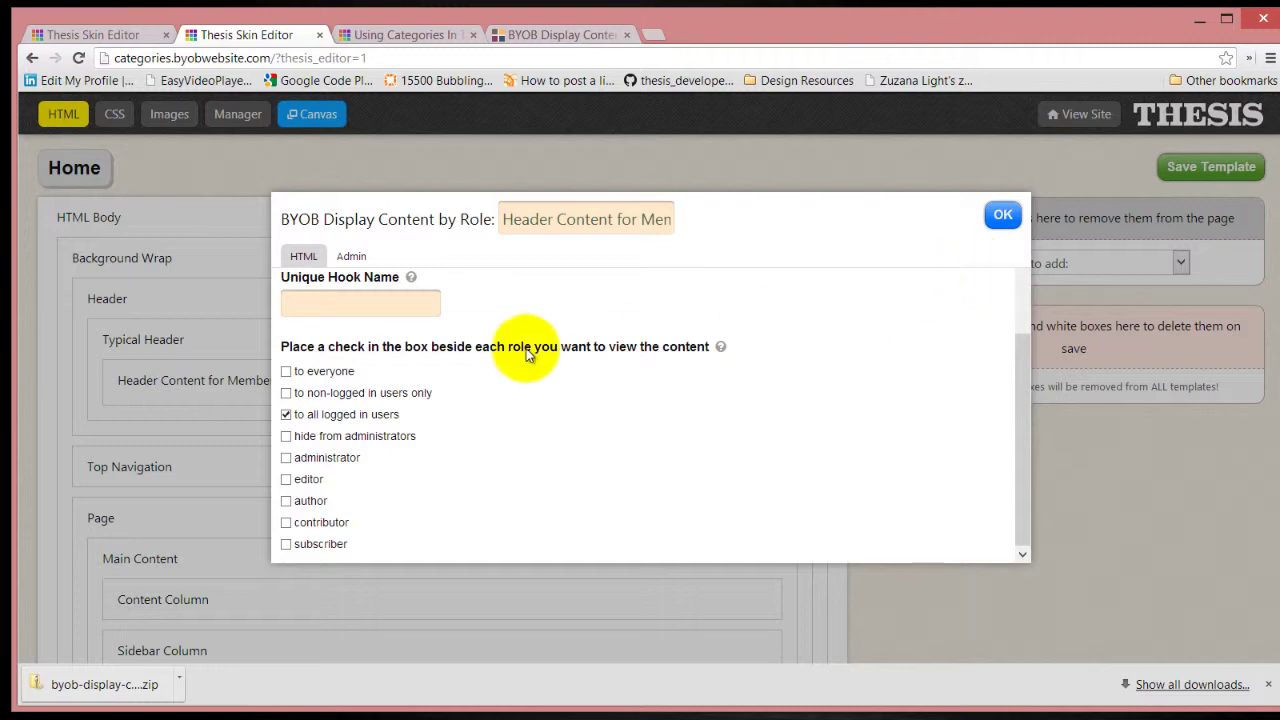
click(1002, 213)
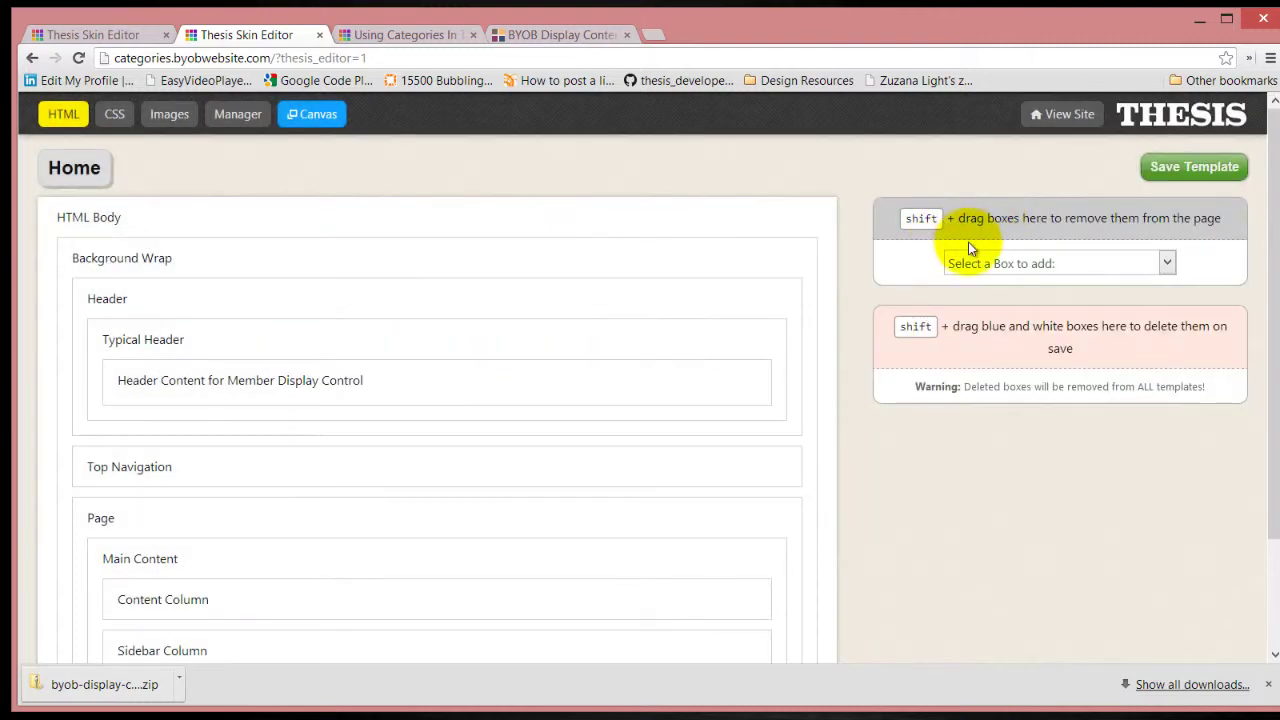
Add a second new BYOB Display Content by Role box to the Home template's staging area.
click(1087, 264)
scroll(1053, 434, down, 3)
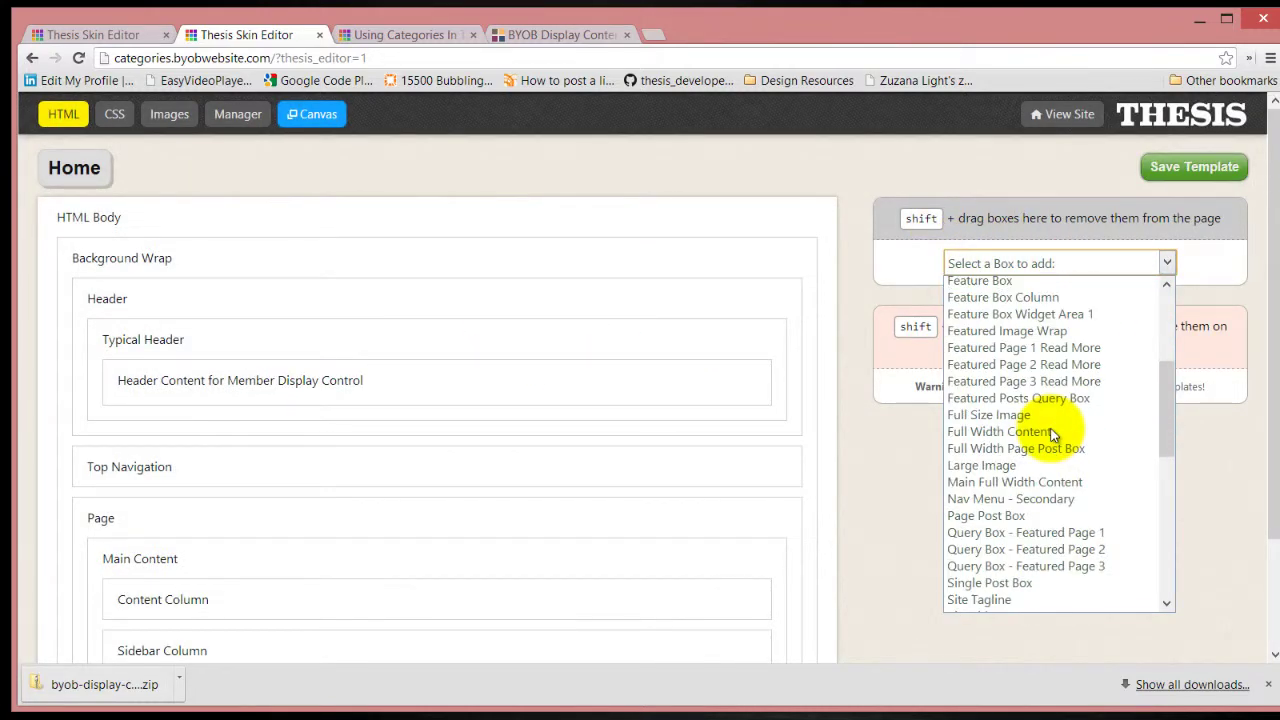
scroll(1050, 433, down, 3)
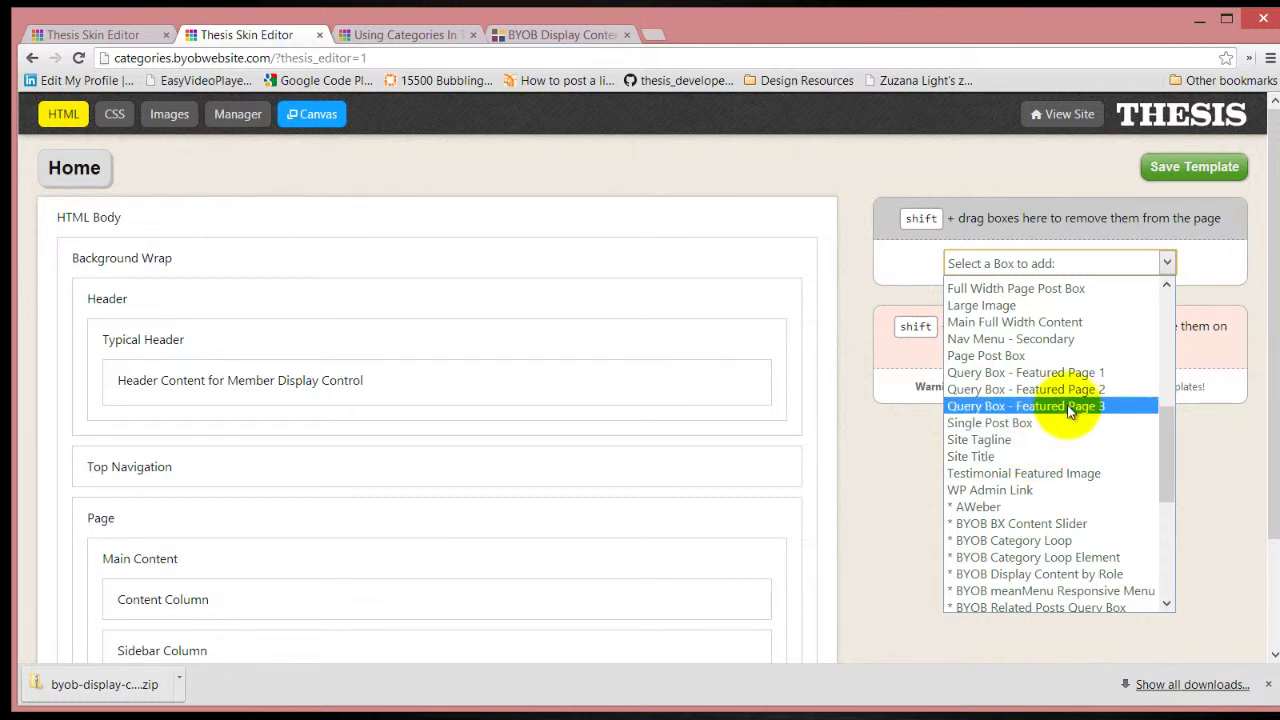
scroll(1070, 412, down, 2)
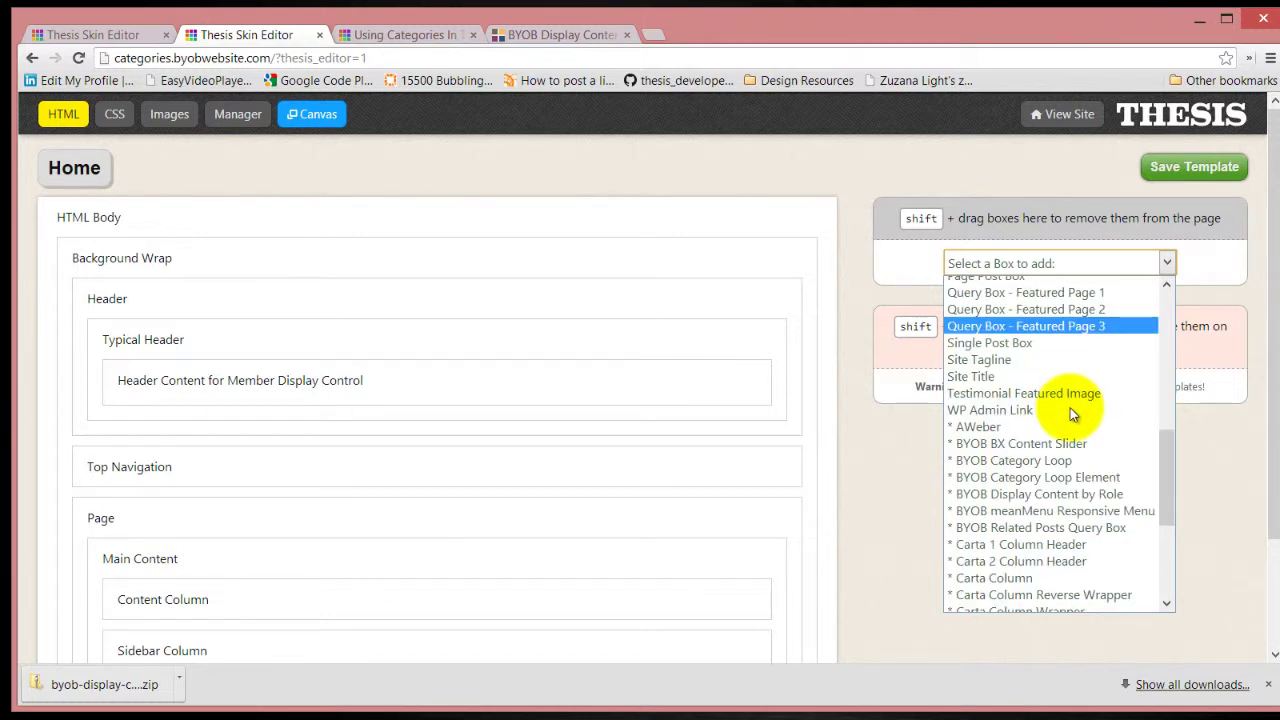
click(1093, 493)
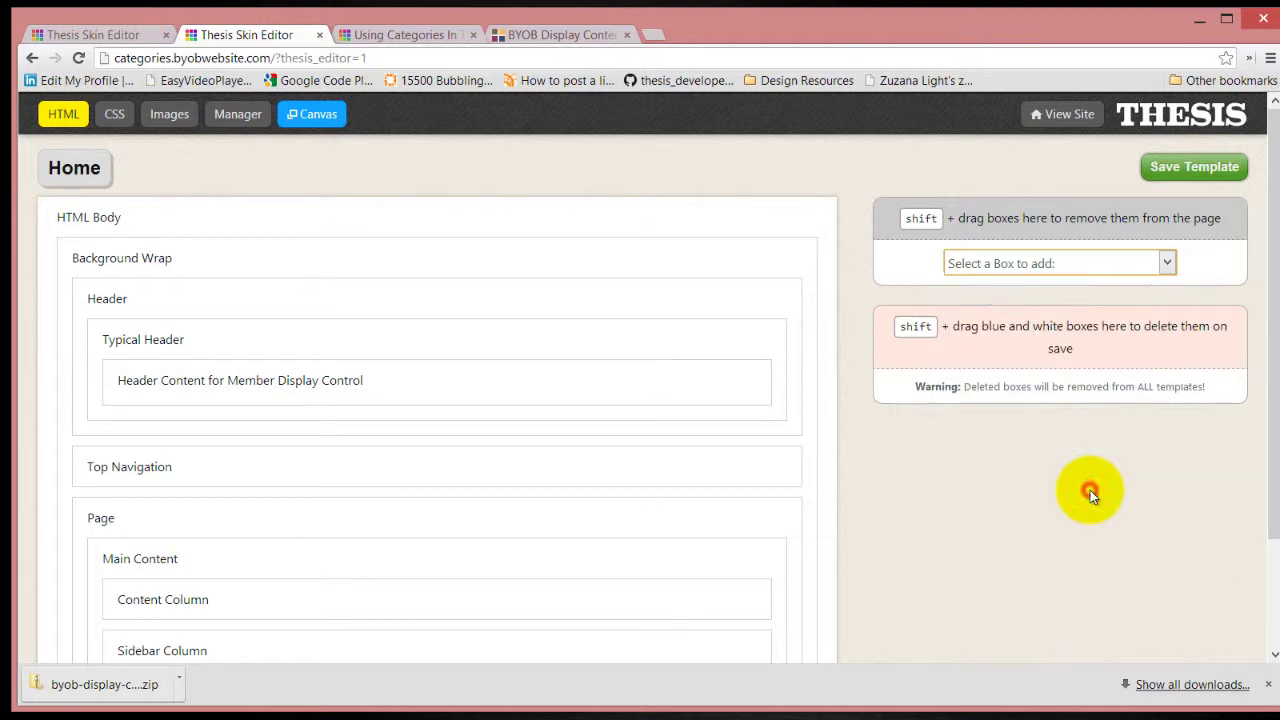
click(1083, 298)
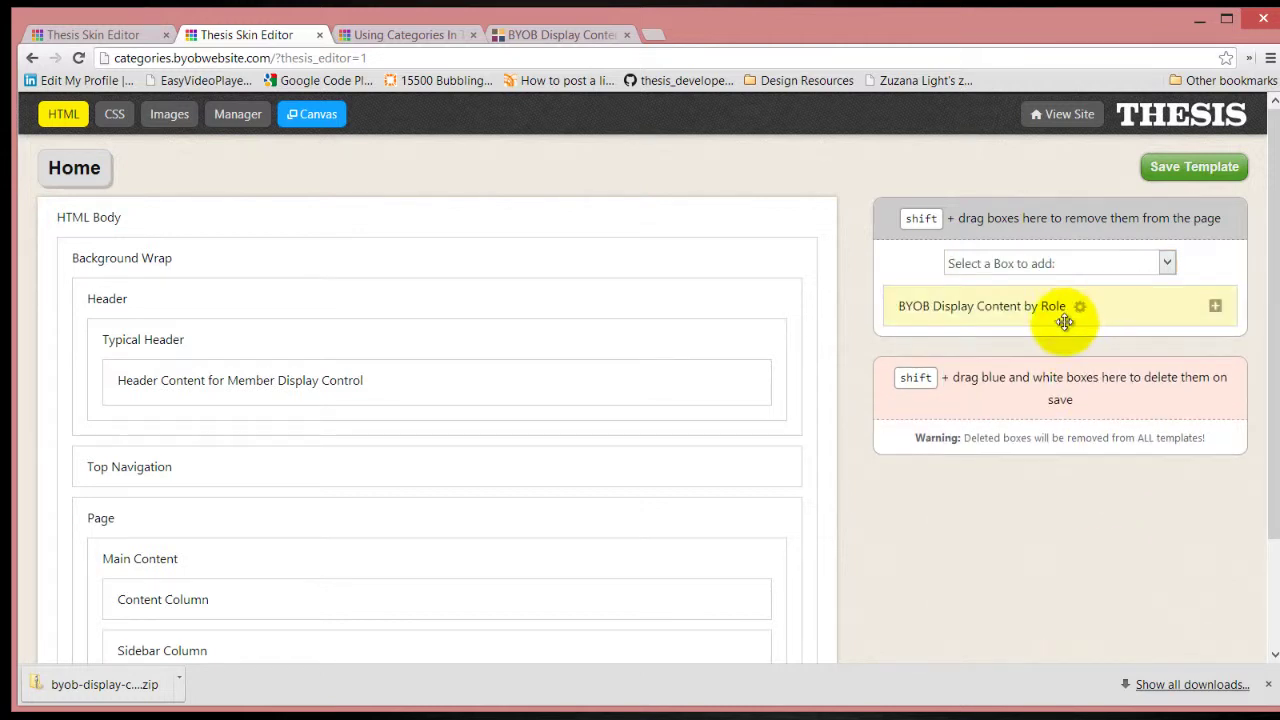
Name the new role box "Header Text for Visitors Display" and place it in Typical Header above the member display box.
click(1078, 308)
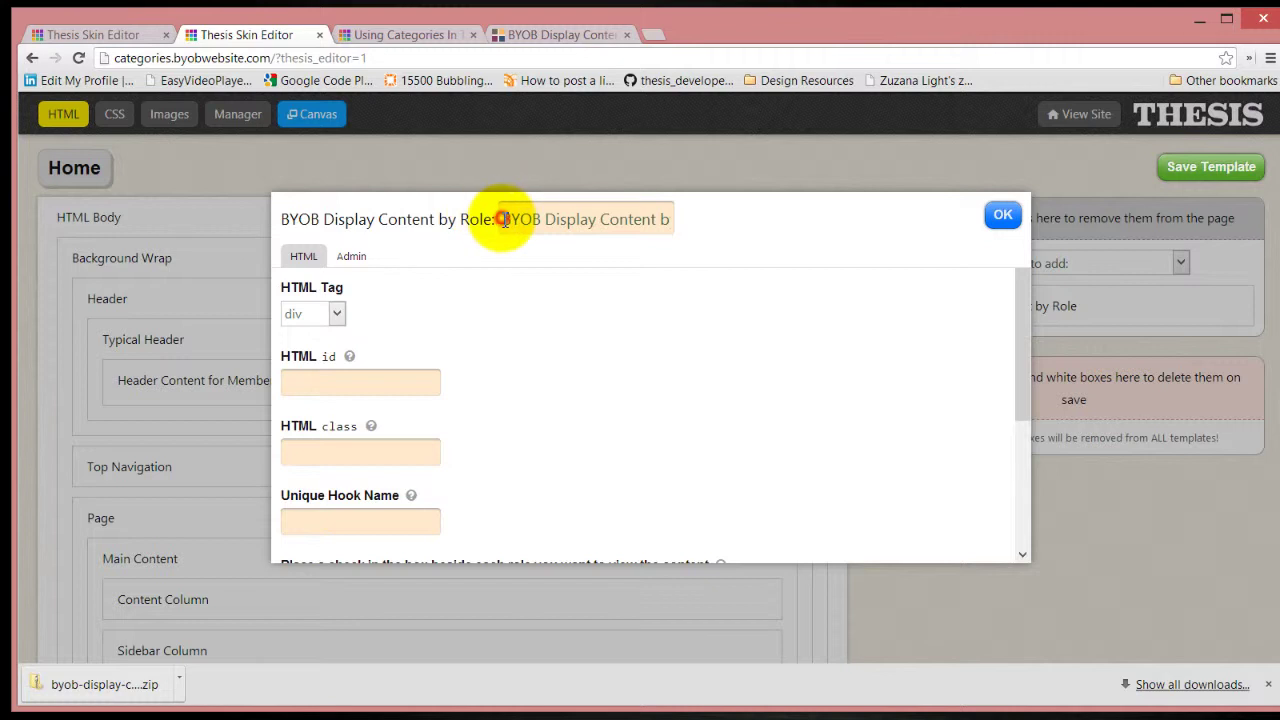
drag(502, 219, 761, 226)
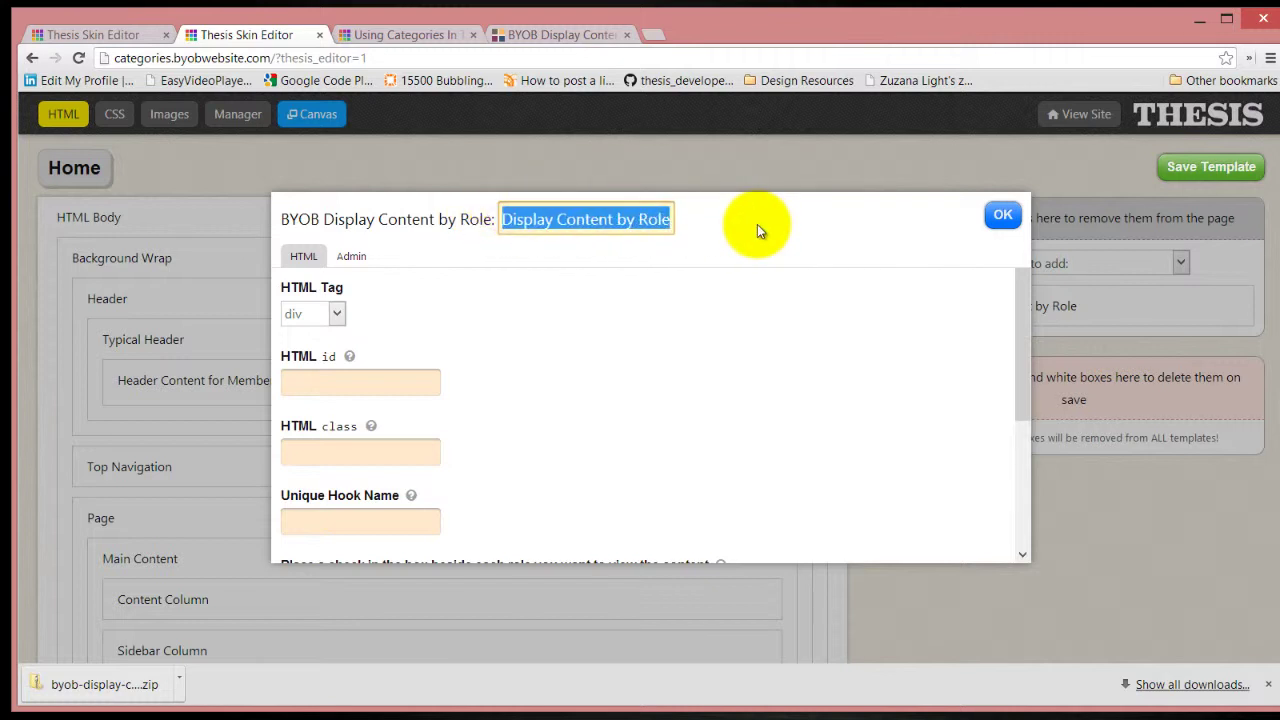
text(Header)
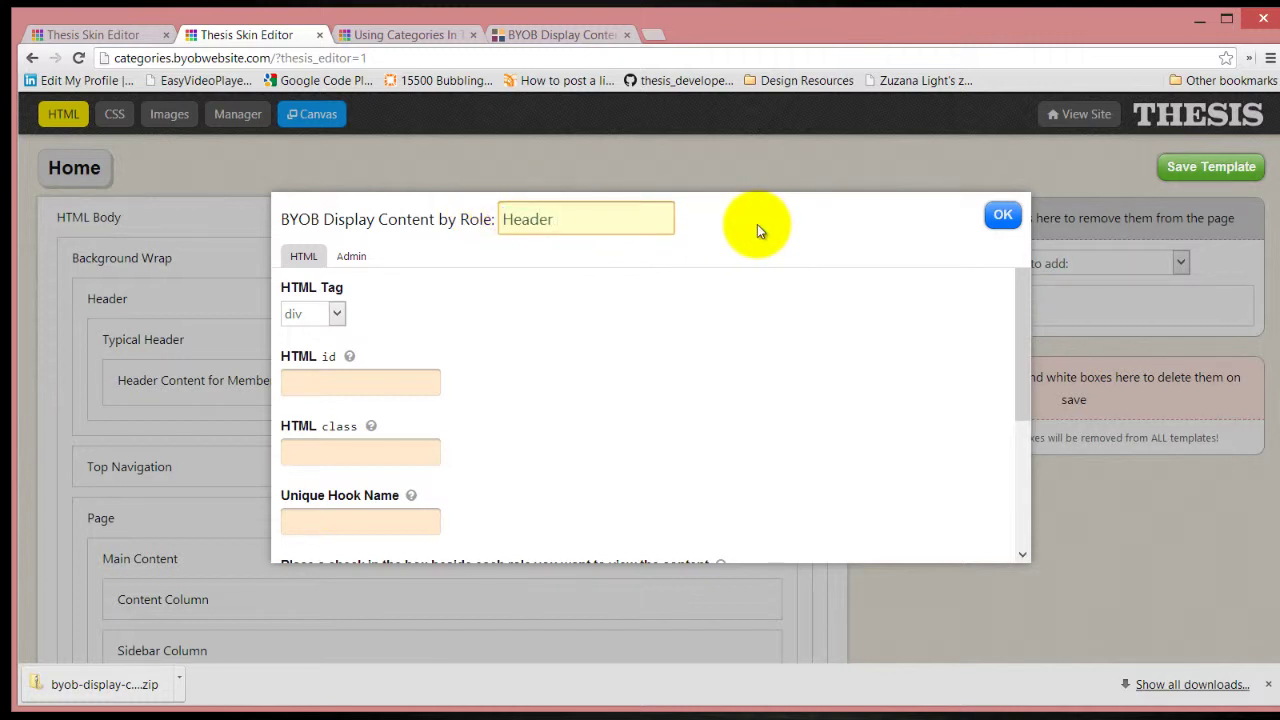
text( Text f)
text(Visiot)
key(BackSpace)
key(BackSpace)
text(tors Displ)
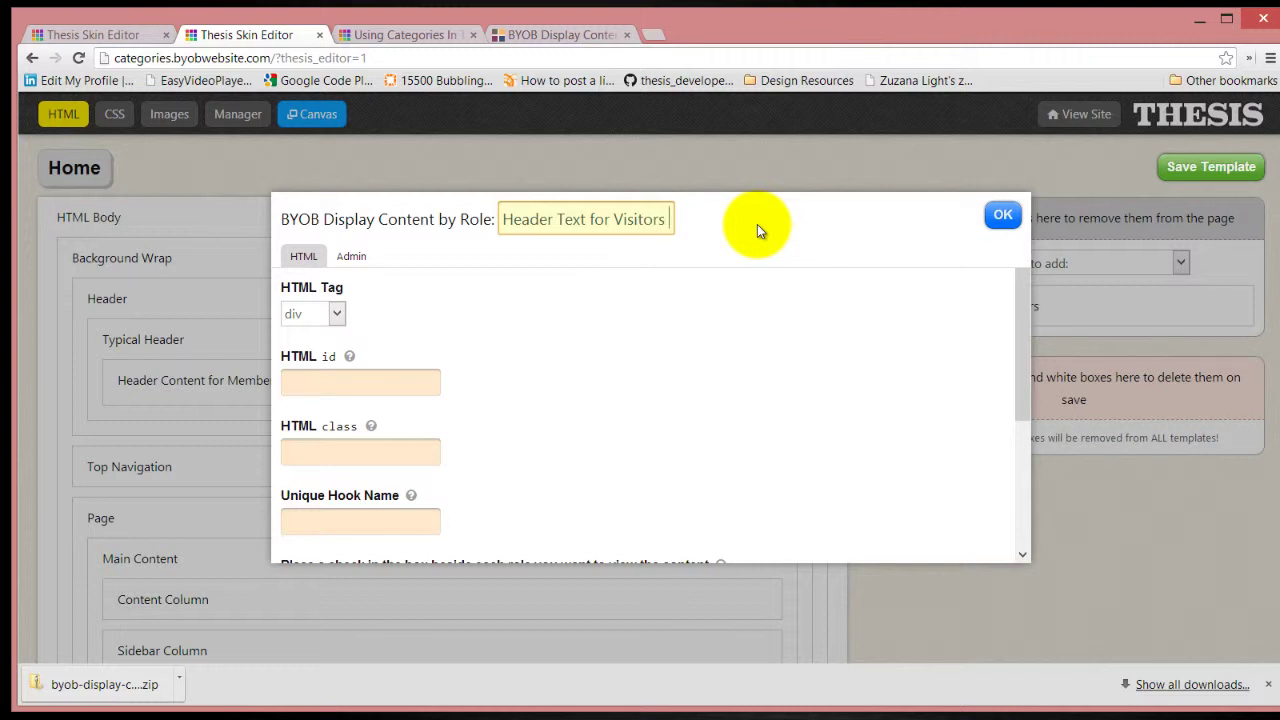
text(ay)
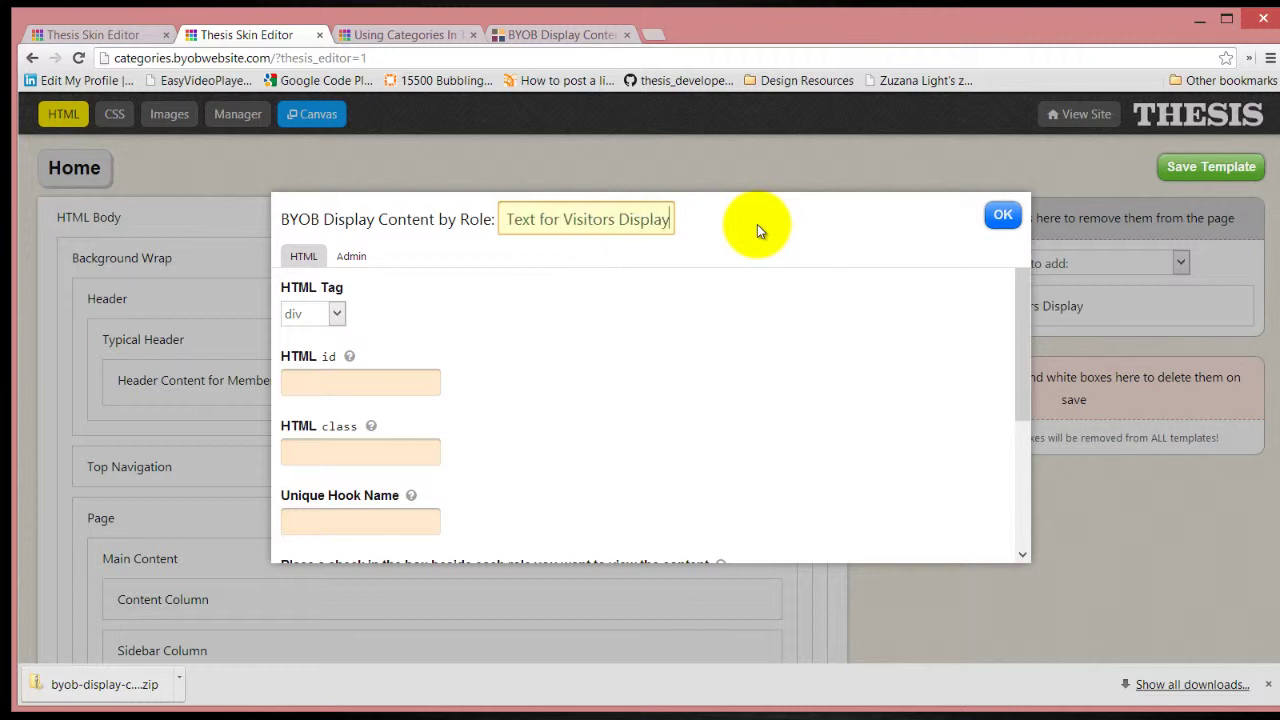
click(1003, 218)
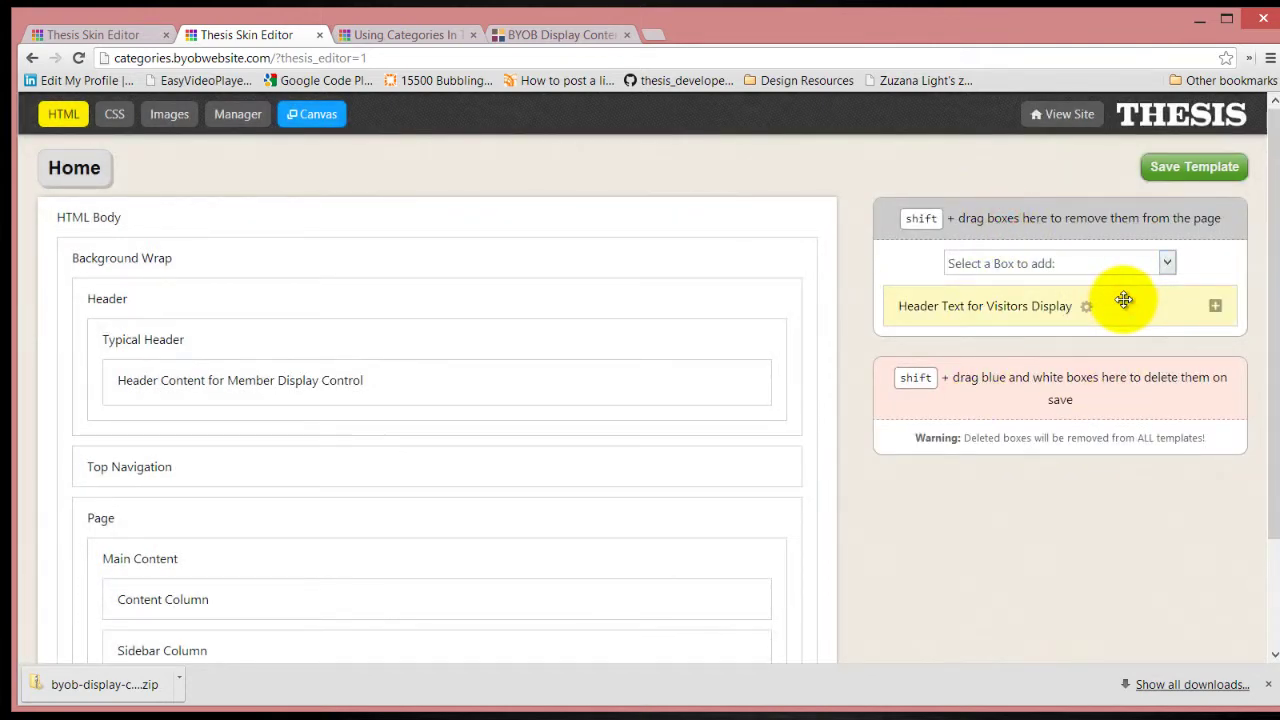
drag(1122, 300, 580, 360)
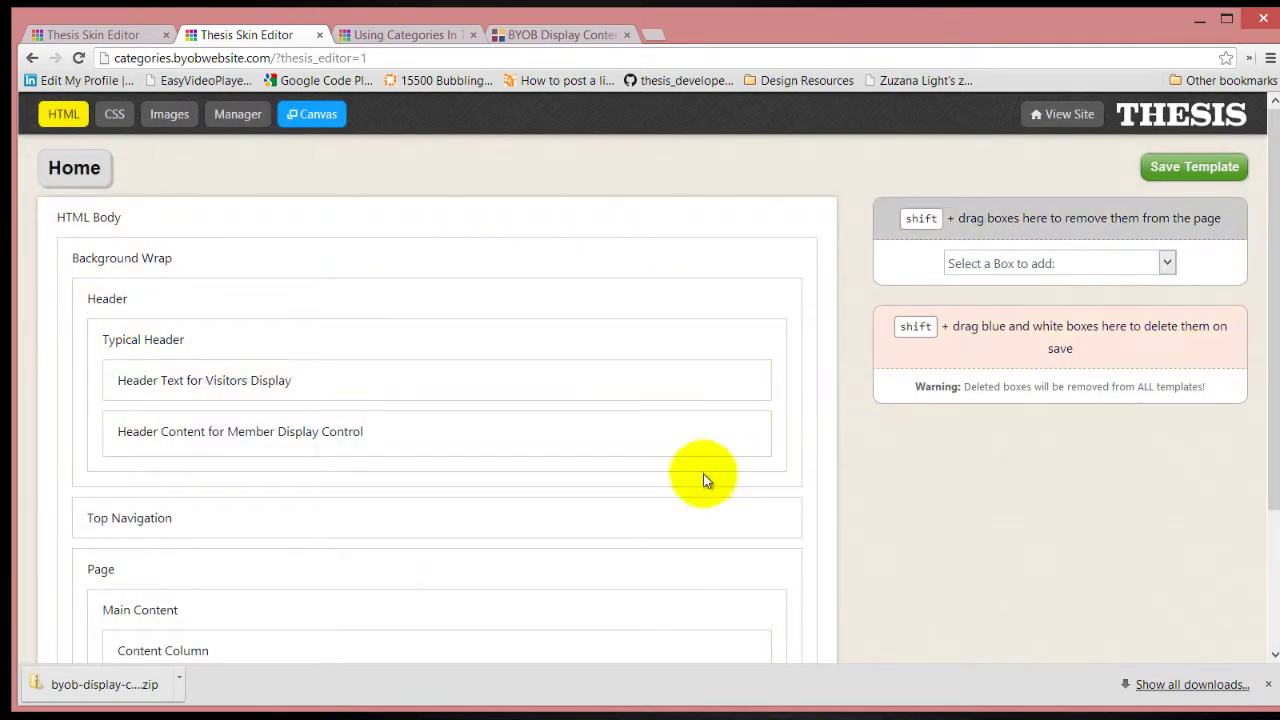
Extend the visitors box's name to "Header Text for Visitors Display Control".
mouse_move(354, 363)
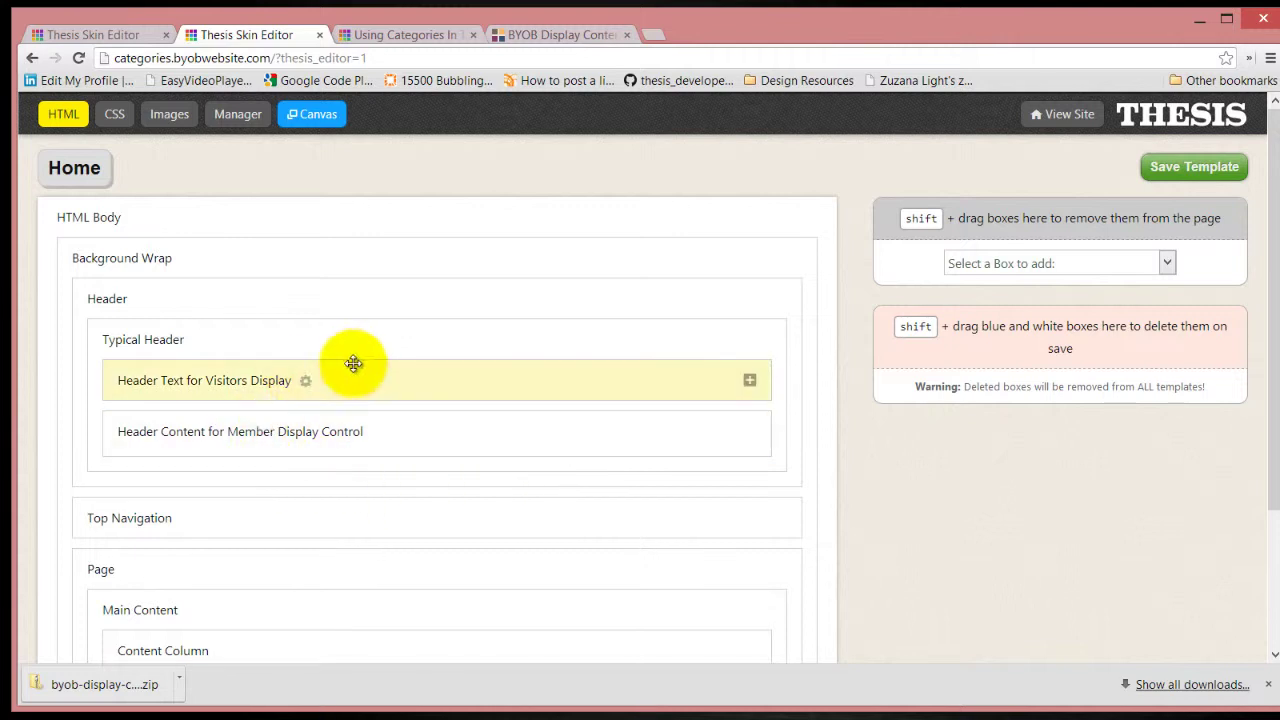
click(306, 383)
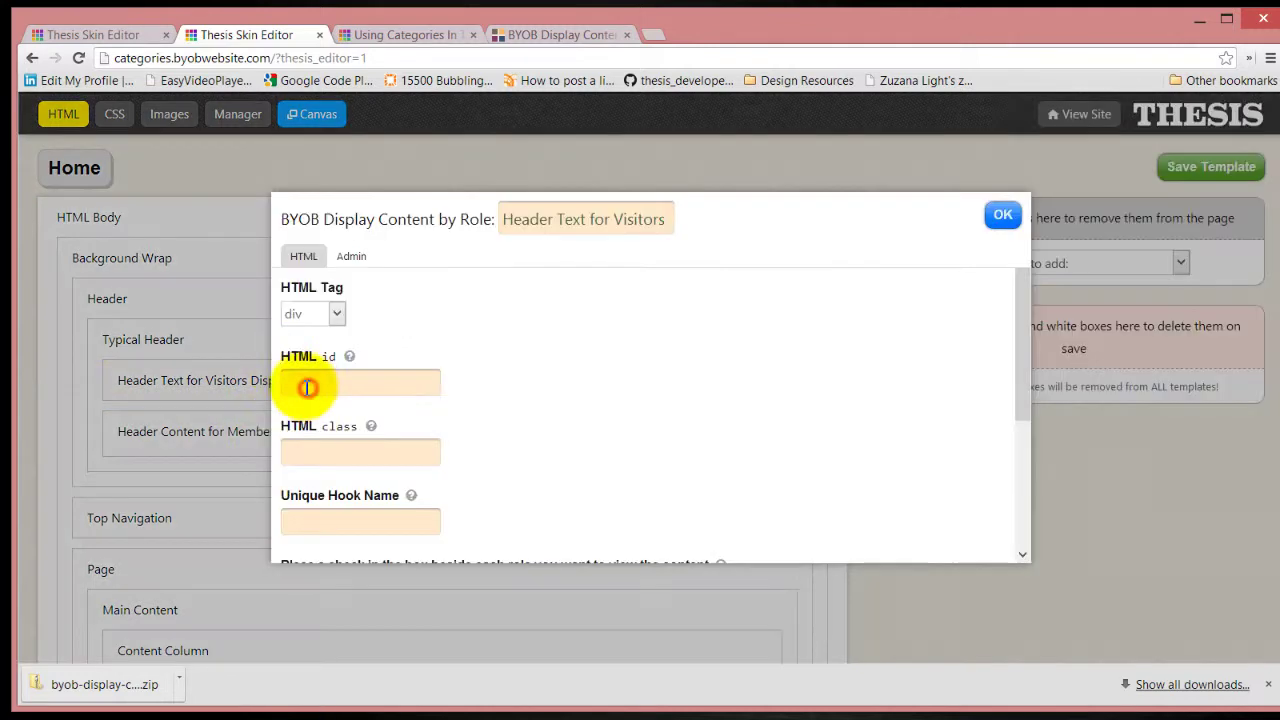
double_click(660, 222)
click(671, 216)
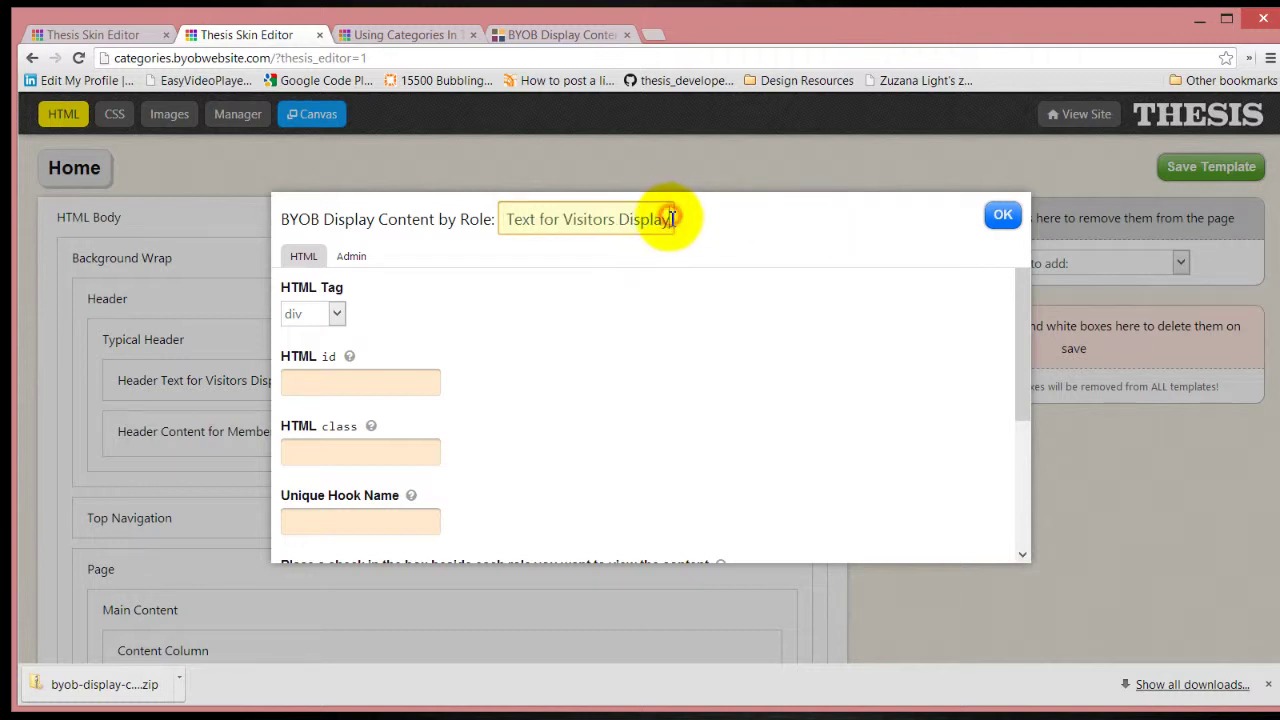
text(Control)
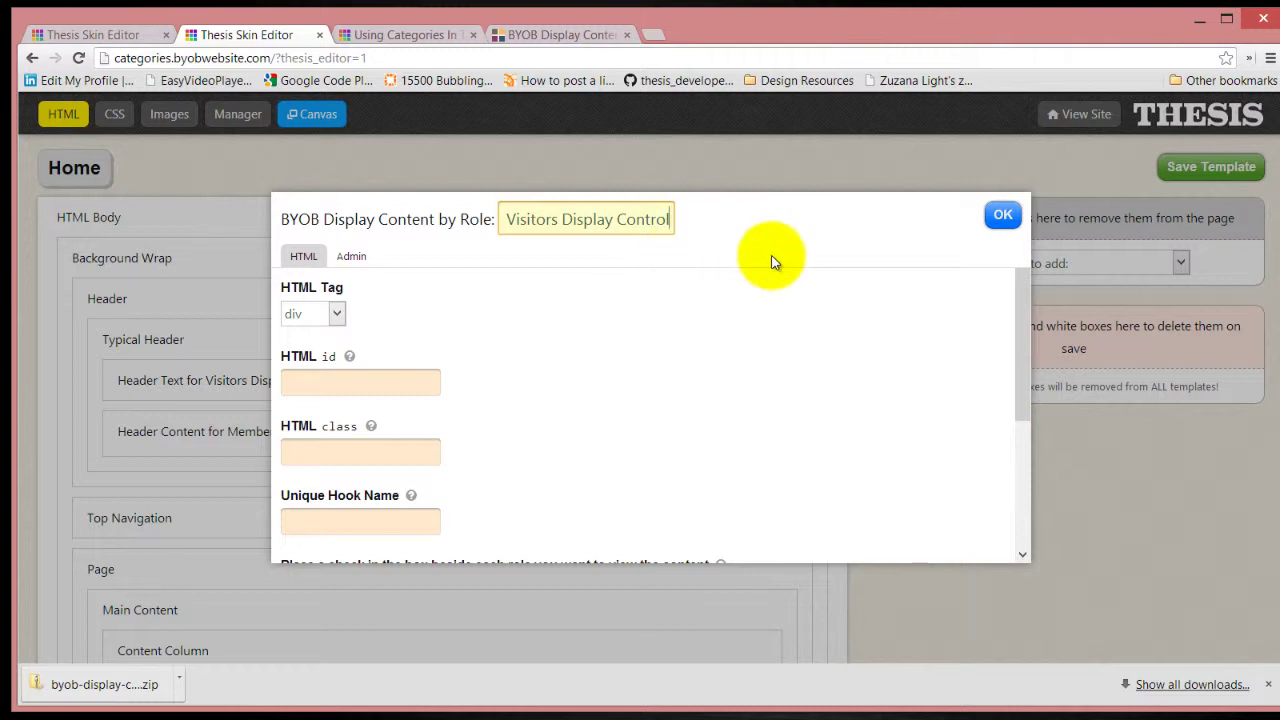
click(1003, 220)
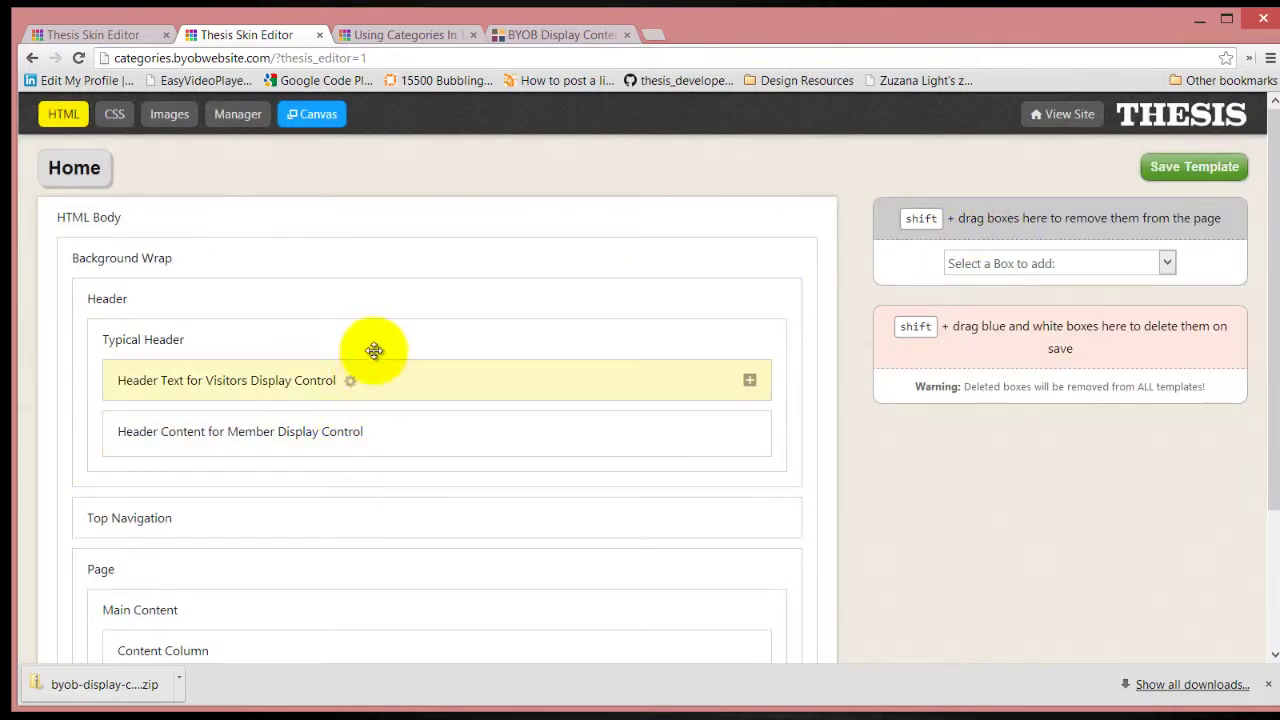
Add a new Text Box to the Home template's staging area.
click(1166, 262)
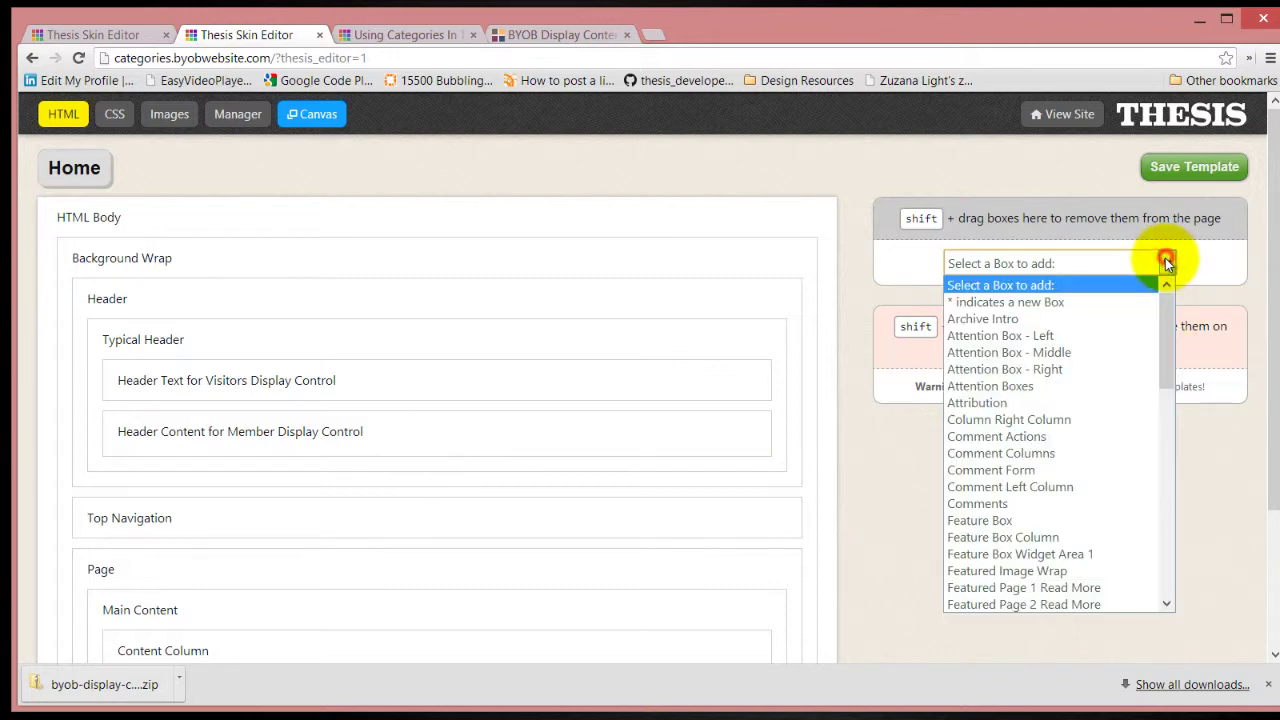
drag(1175, 357, 1185, 597)
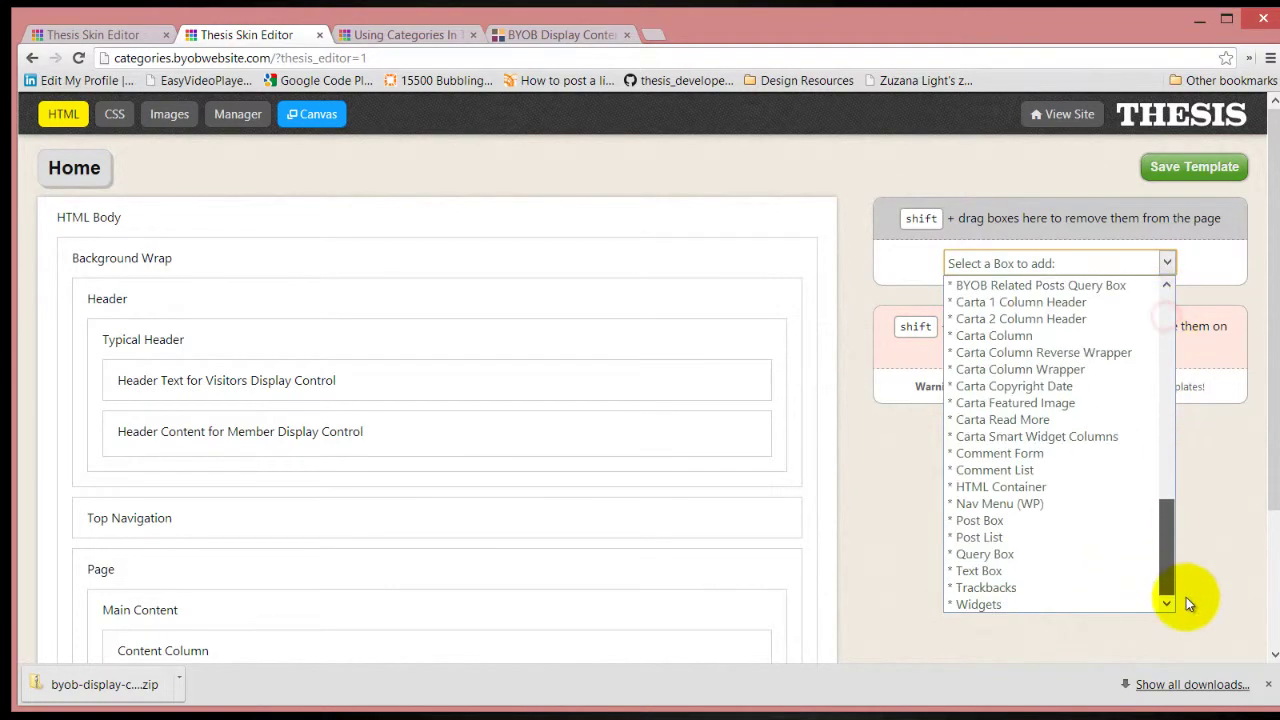
click(972, 566)
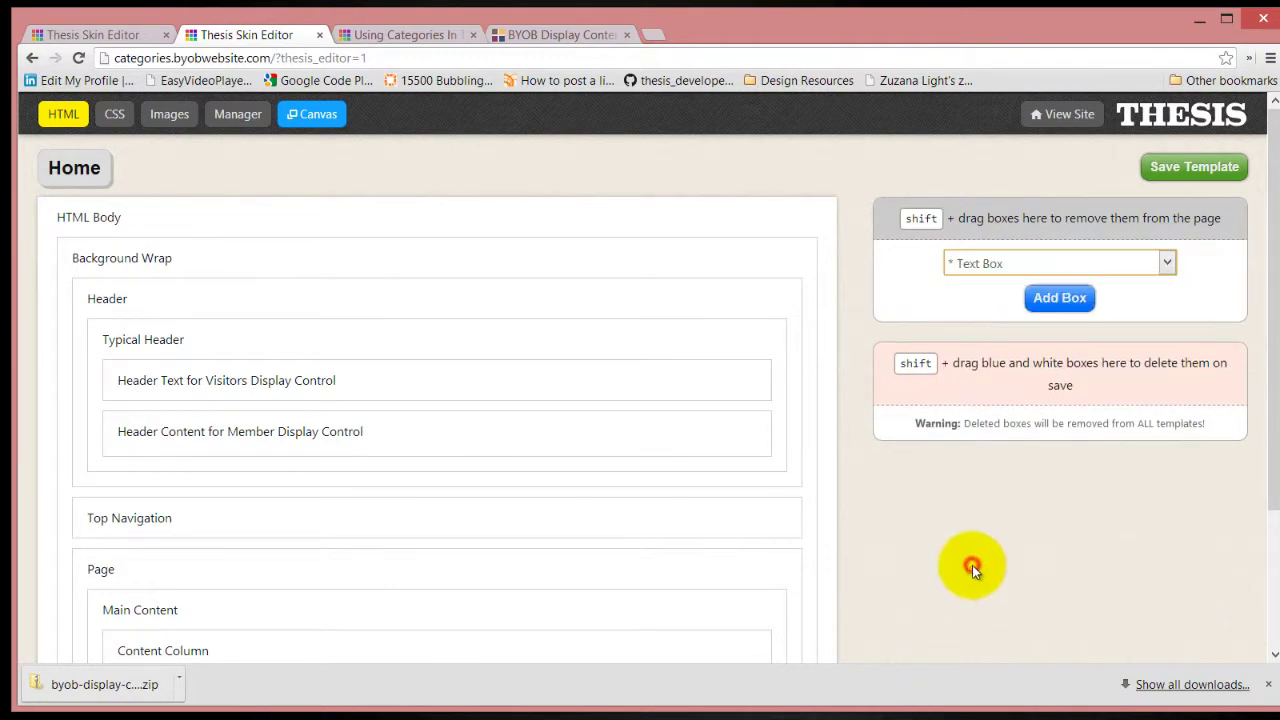
click(1064, 298)
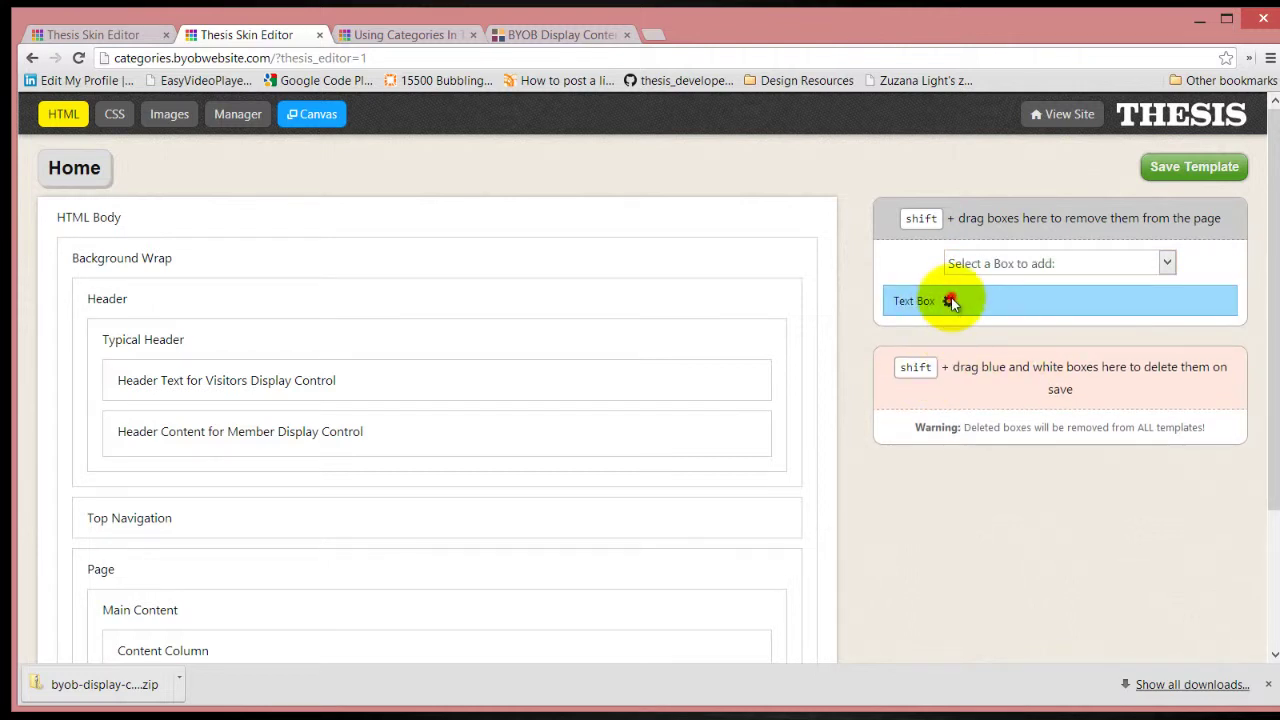
Name the new Text Box "Visitor Header Text".
click(948, 300)
drag(439, 225, 300, 222)
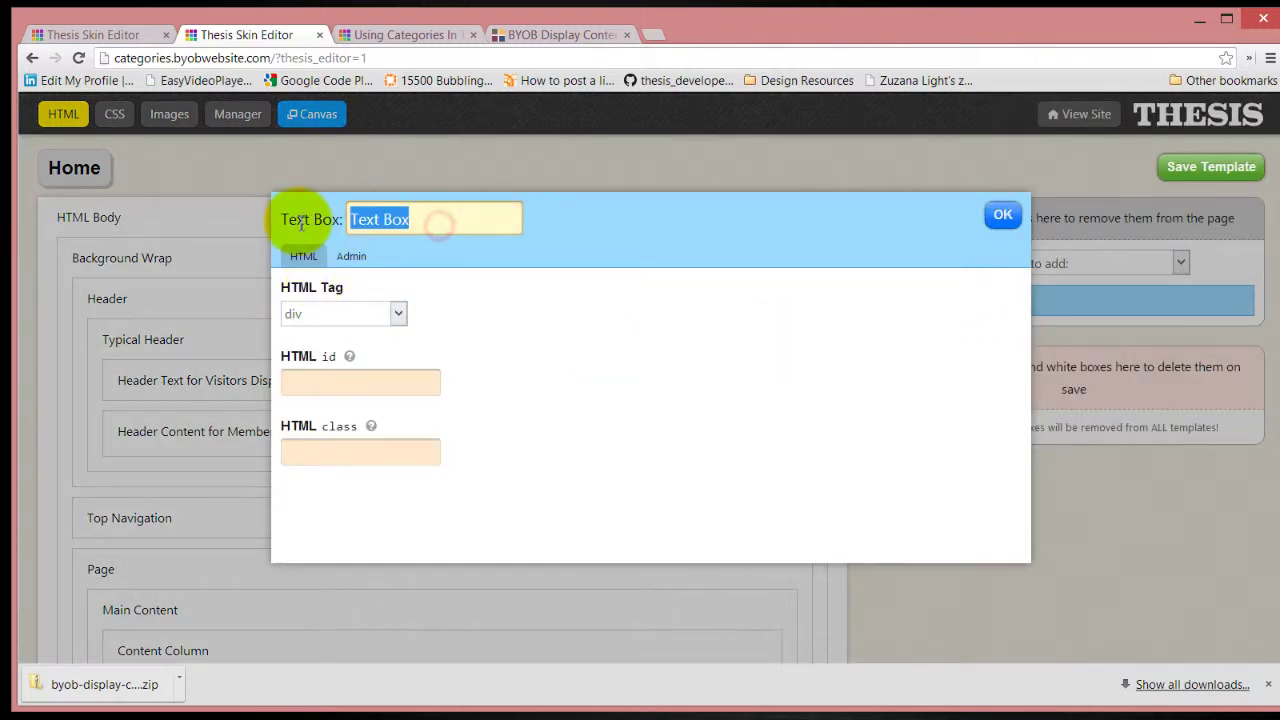
text(Visitor Header)
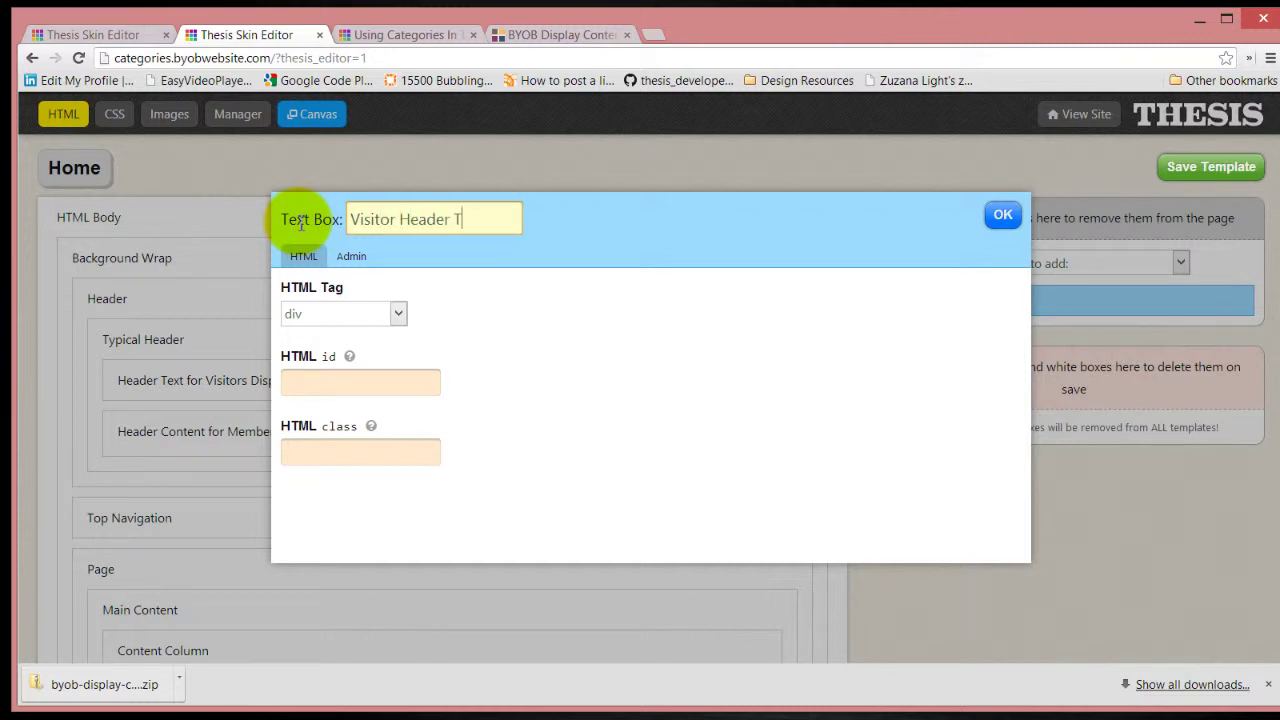
click(1003, 214)
Add another new Text Box to the Home template's staging area.
click(1071, 262)
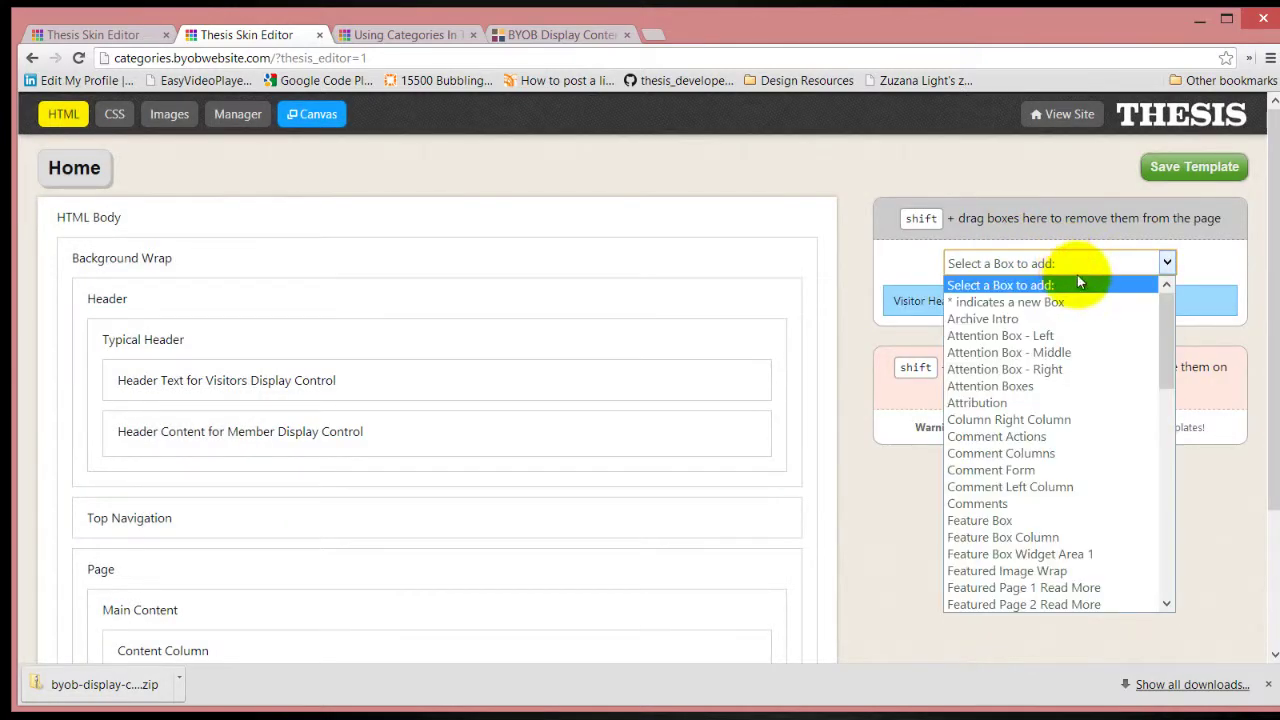
drag(1164, 329, 1197, 600)
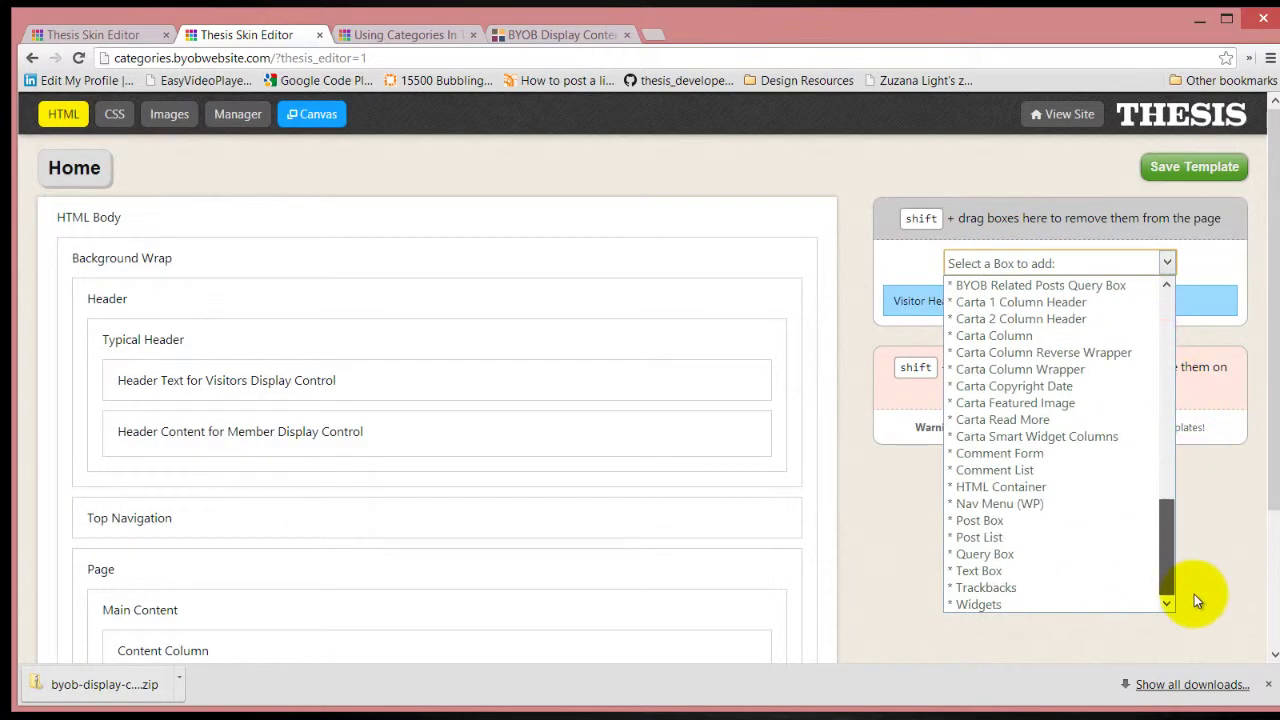
click(1006, 571)
click(1058, 296)
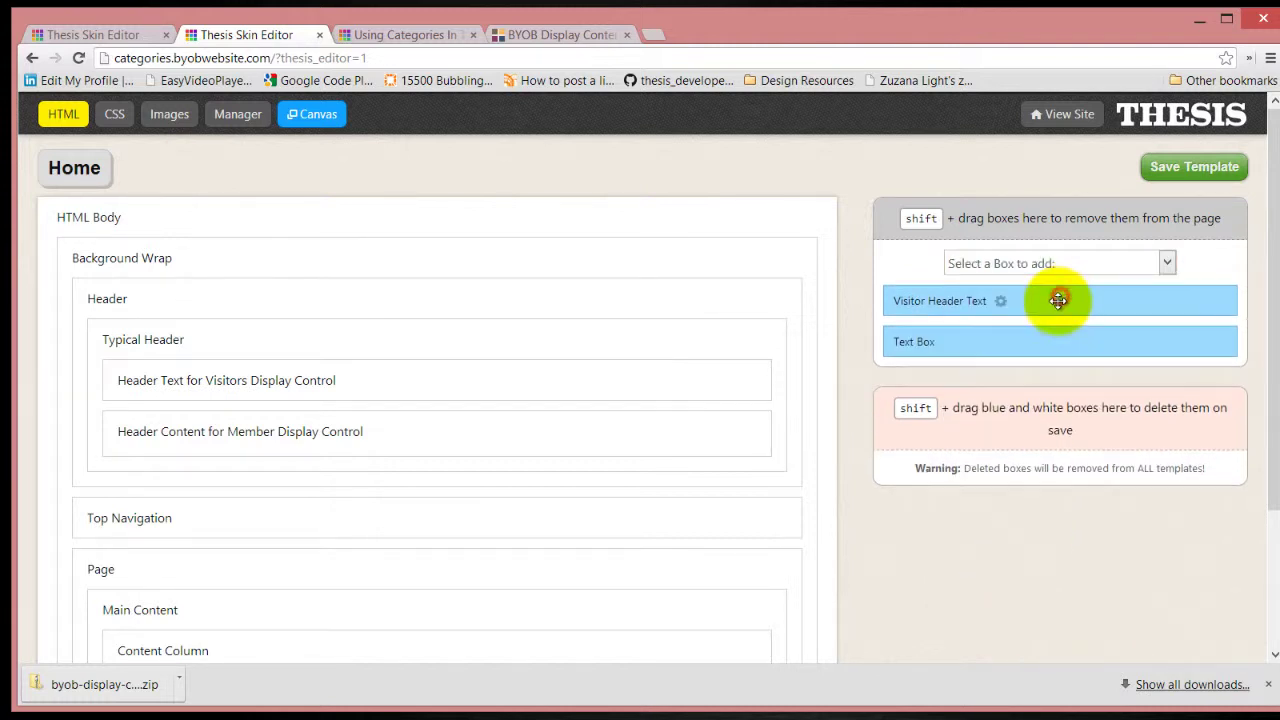
Name the second text box "Member Header Text" and place both text boxes inside their matching member and visitor display control boxes.
click(950, 341)
drag(425, 221, 228, 232)
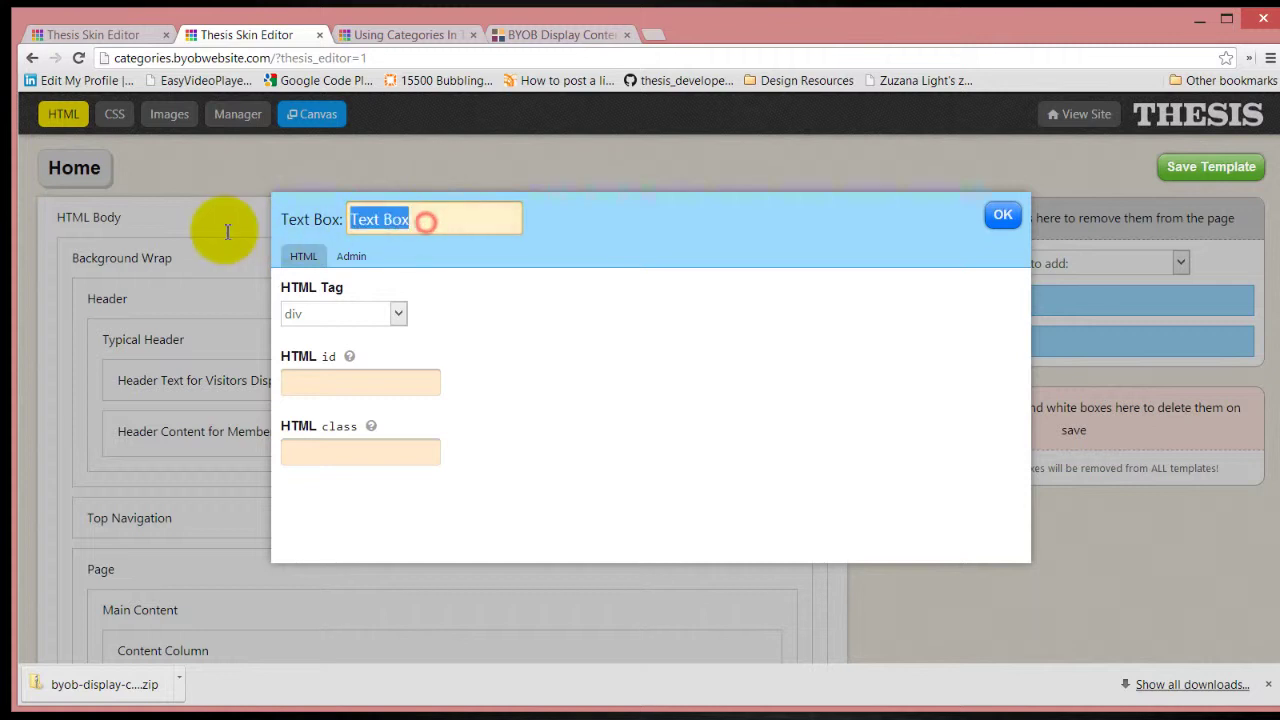
text(Member)
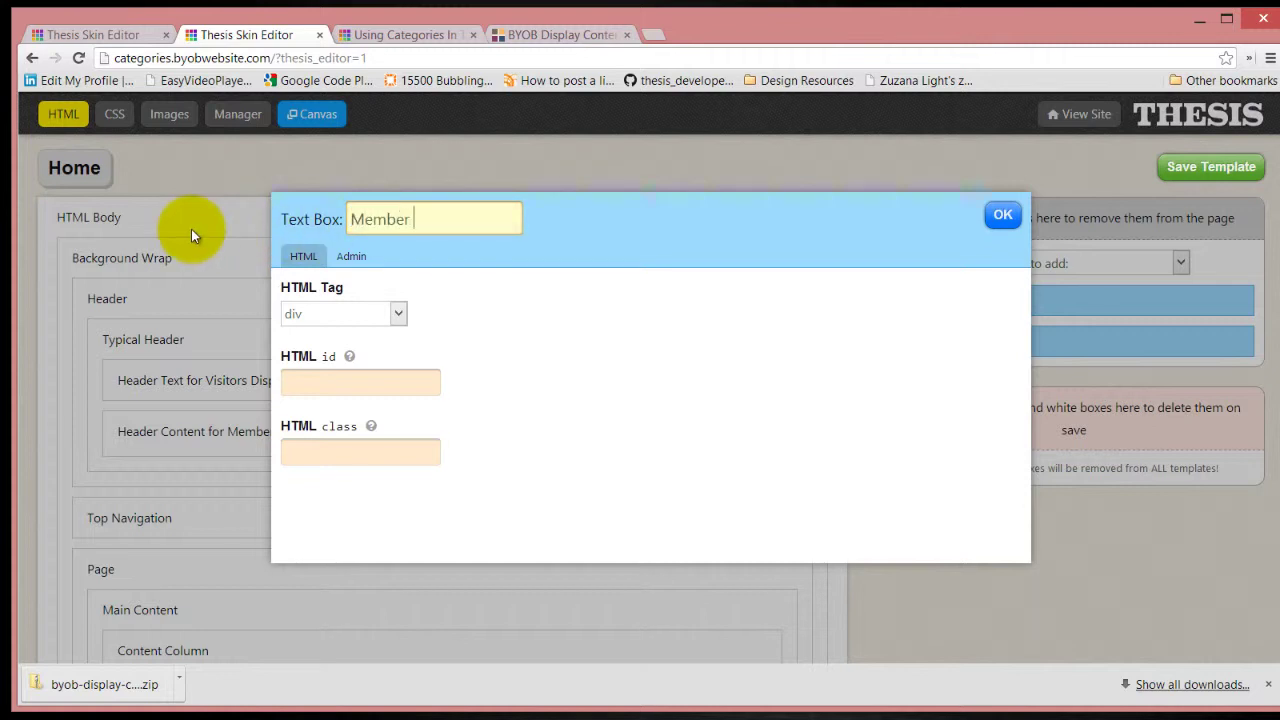
text( Header Text)
click(992, 218)
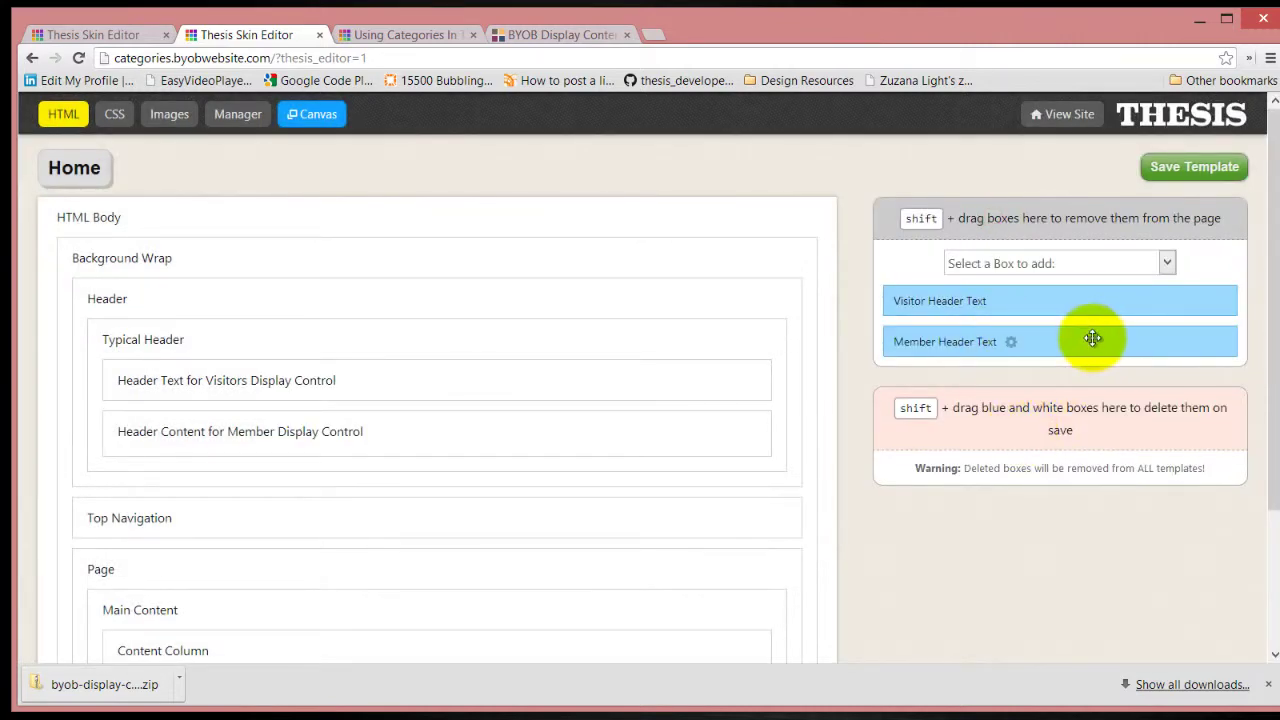
drag(1093, 338, 455, 445)
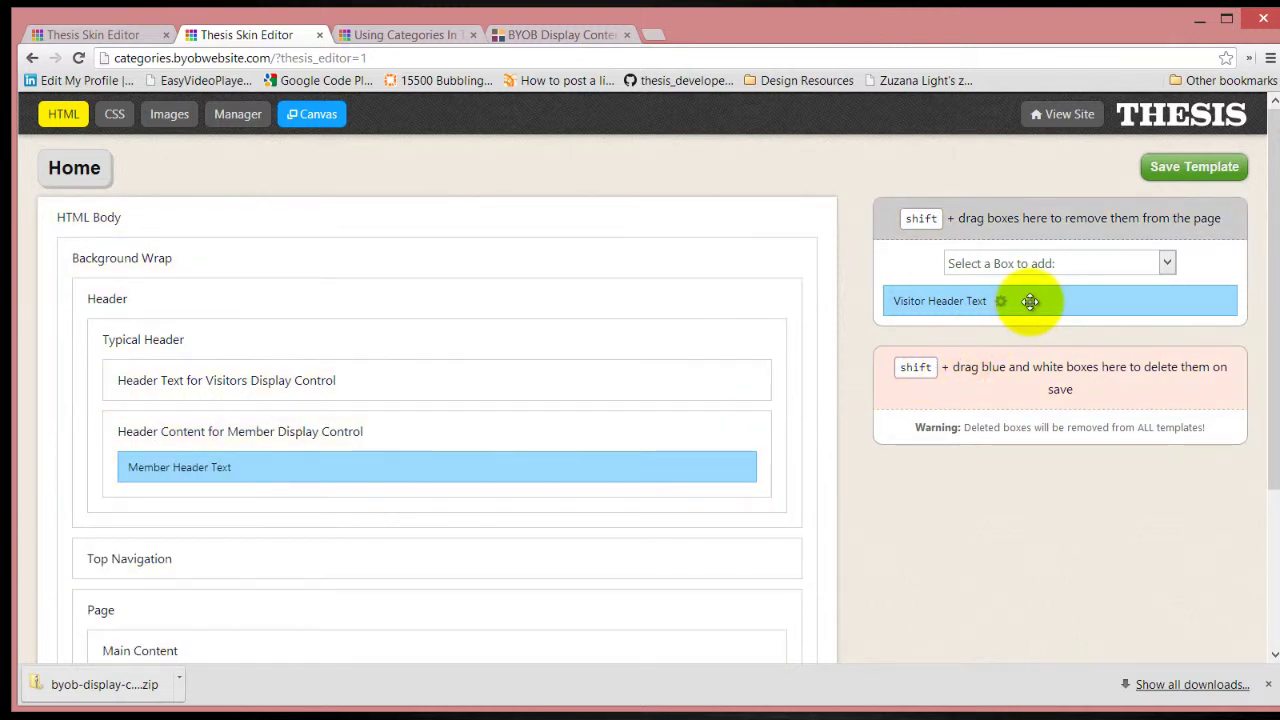
drag(1030, 301, 377, 394)
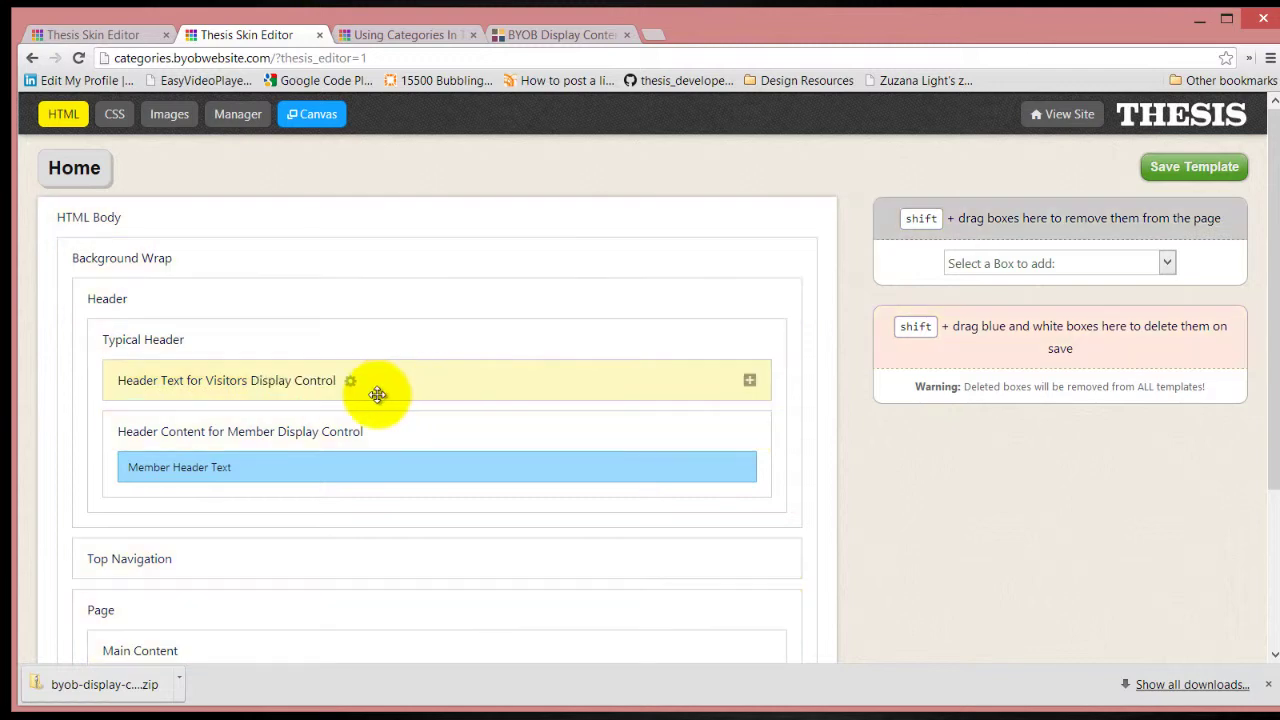
Set the Header Text for Visitors Display Control box to show to non-logged in users only and save the Home template.
click(350, 380)
scroll(556, 342, down, 1)
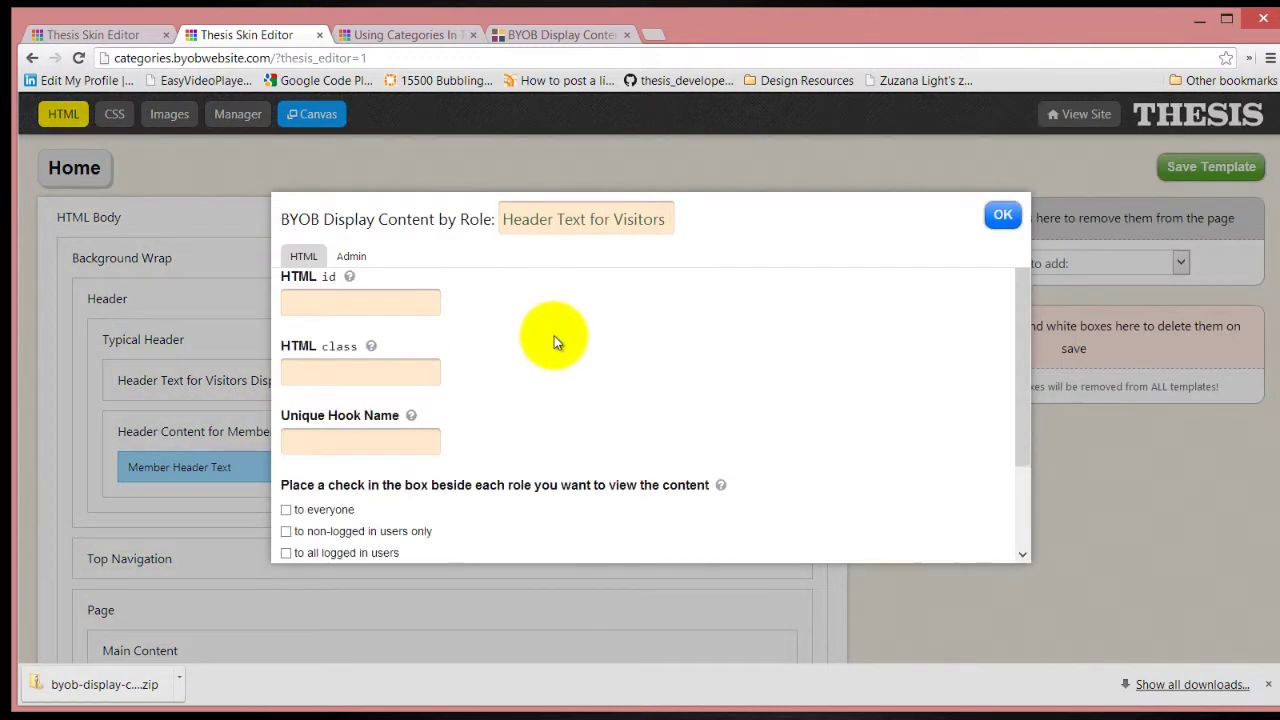
scroll(556, 342, down, 1)
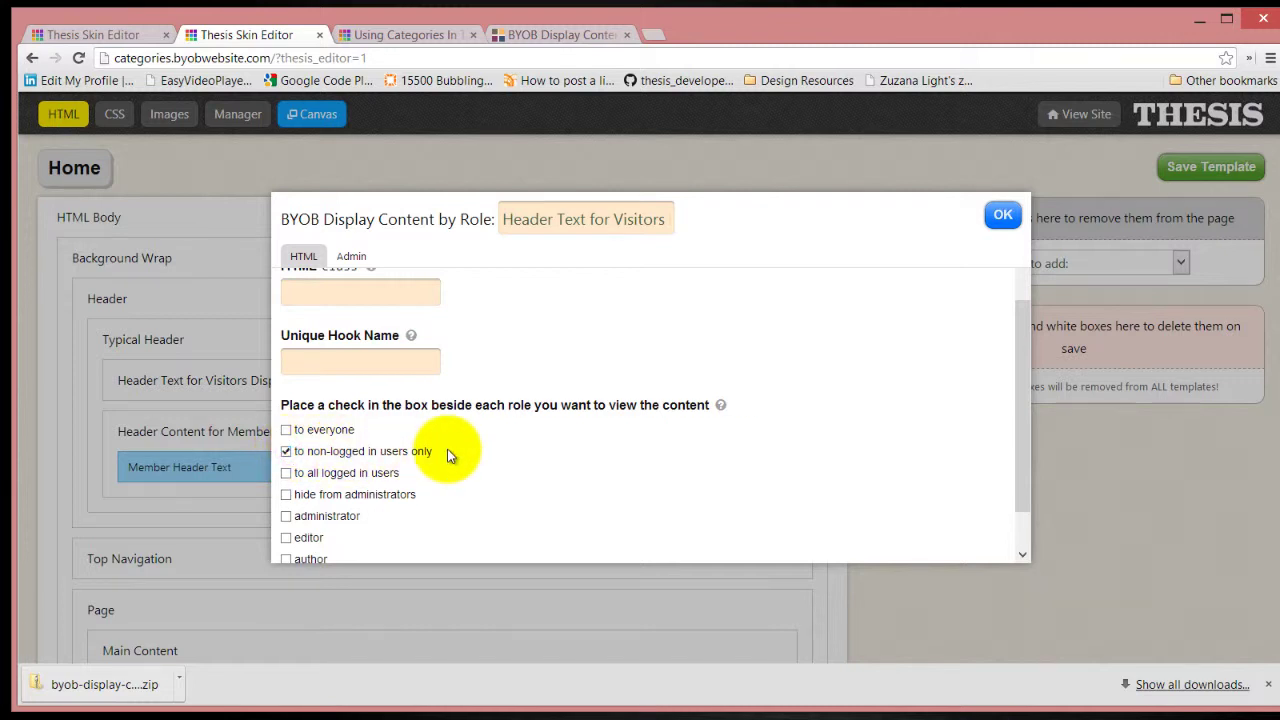
click(1001, 215)
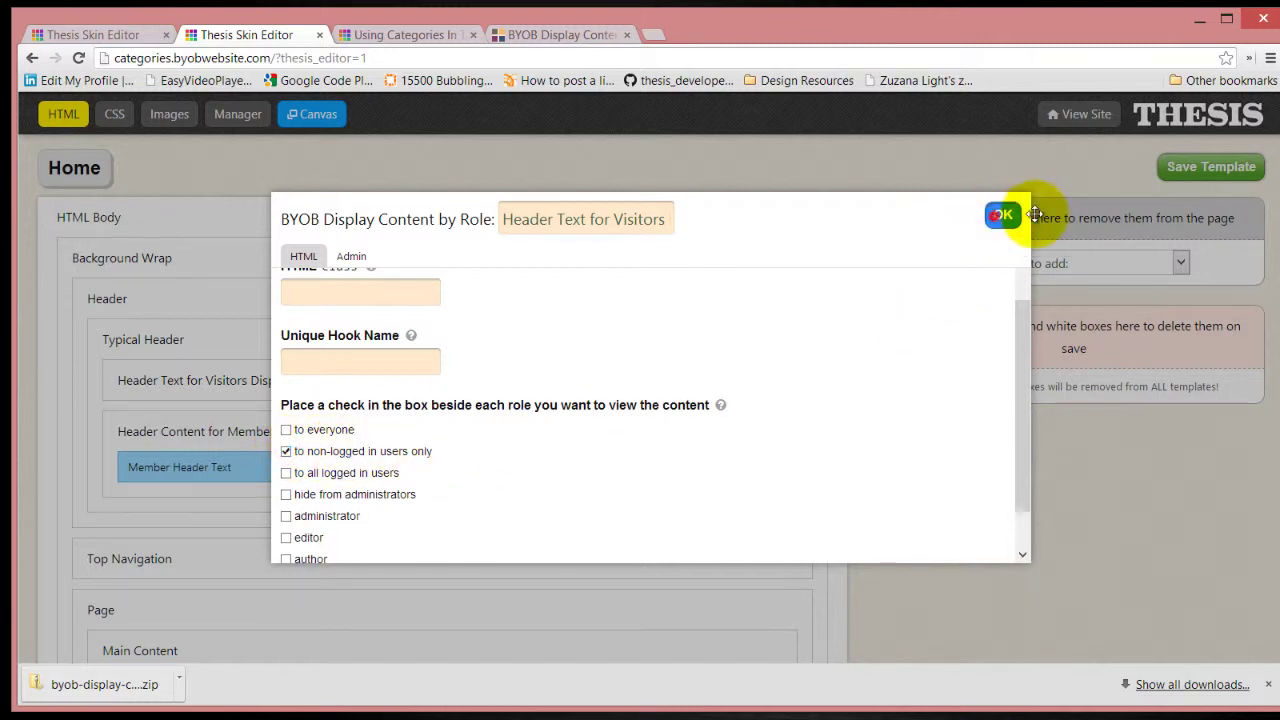
click(1213, 169)
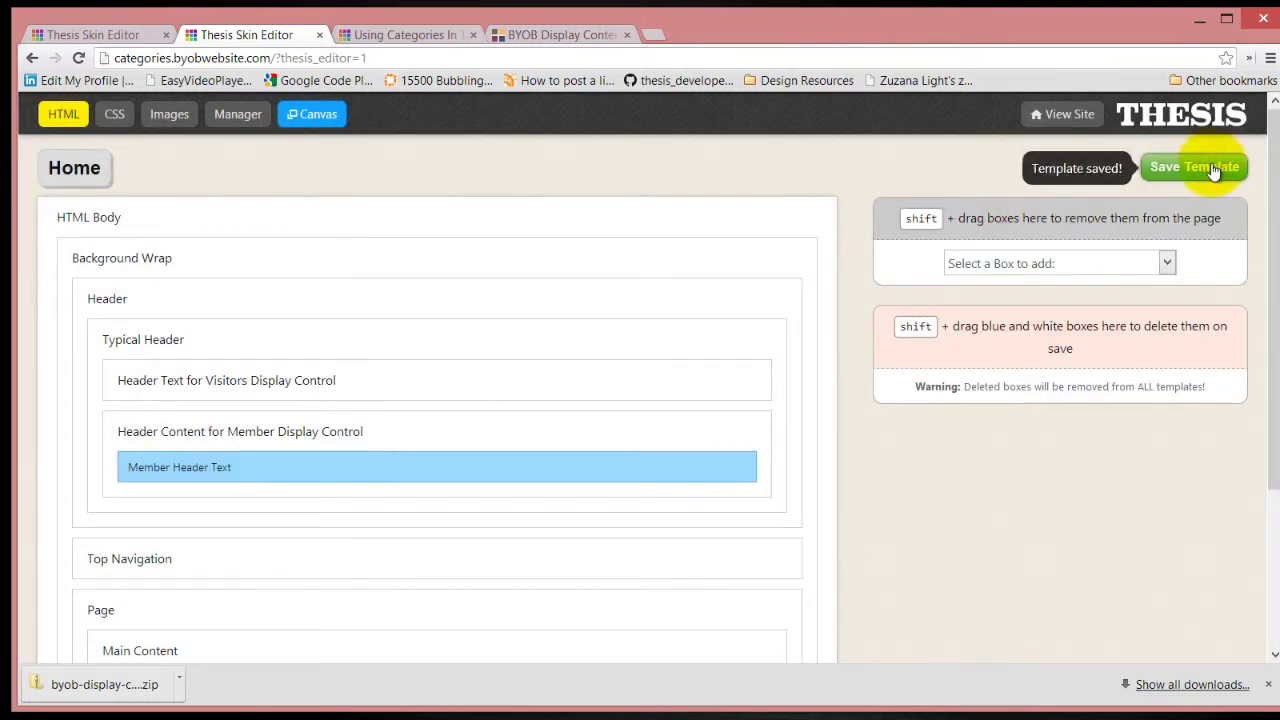
Open the Visitor Header Text box in the skin content, set its text to "Howdy Visitor" and save the options.
click(1213, 120)
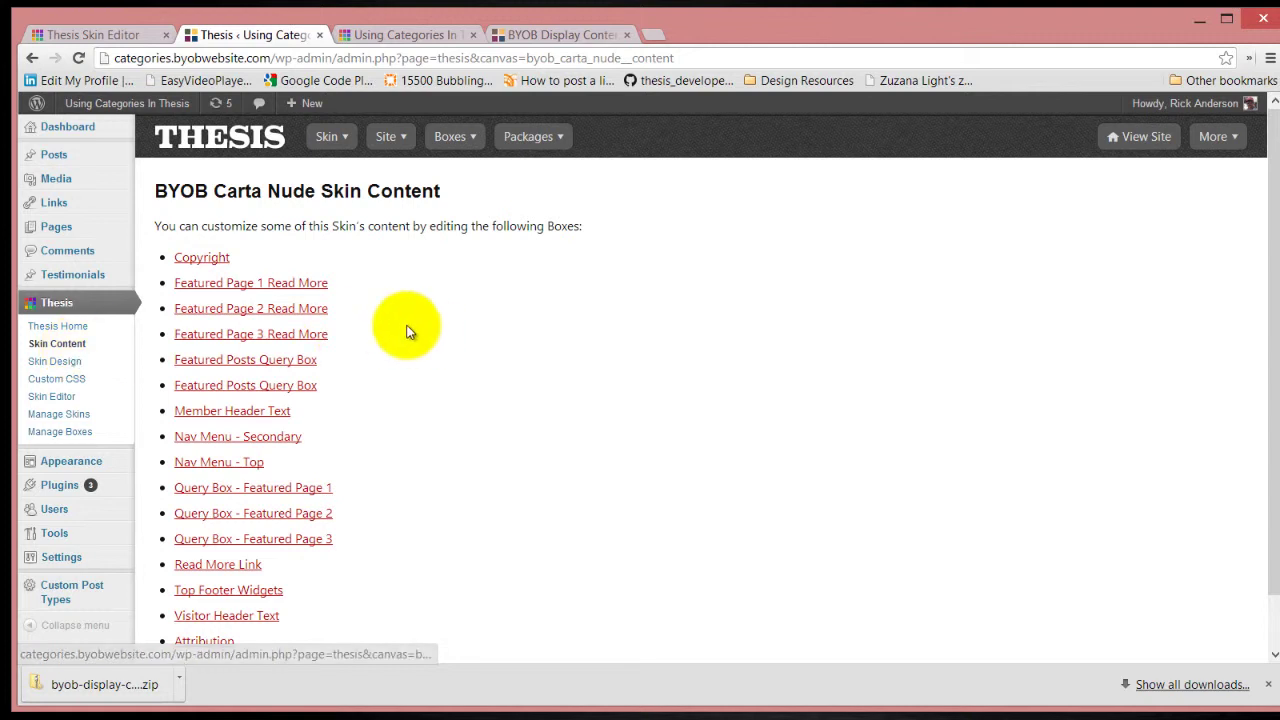
scroll(409, 331, down, 1)
click(231, 560)
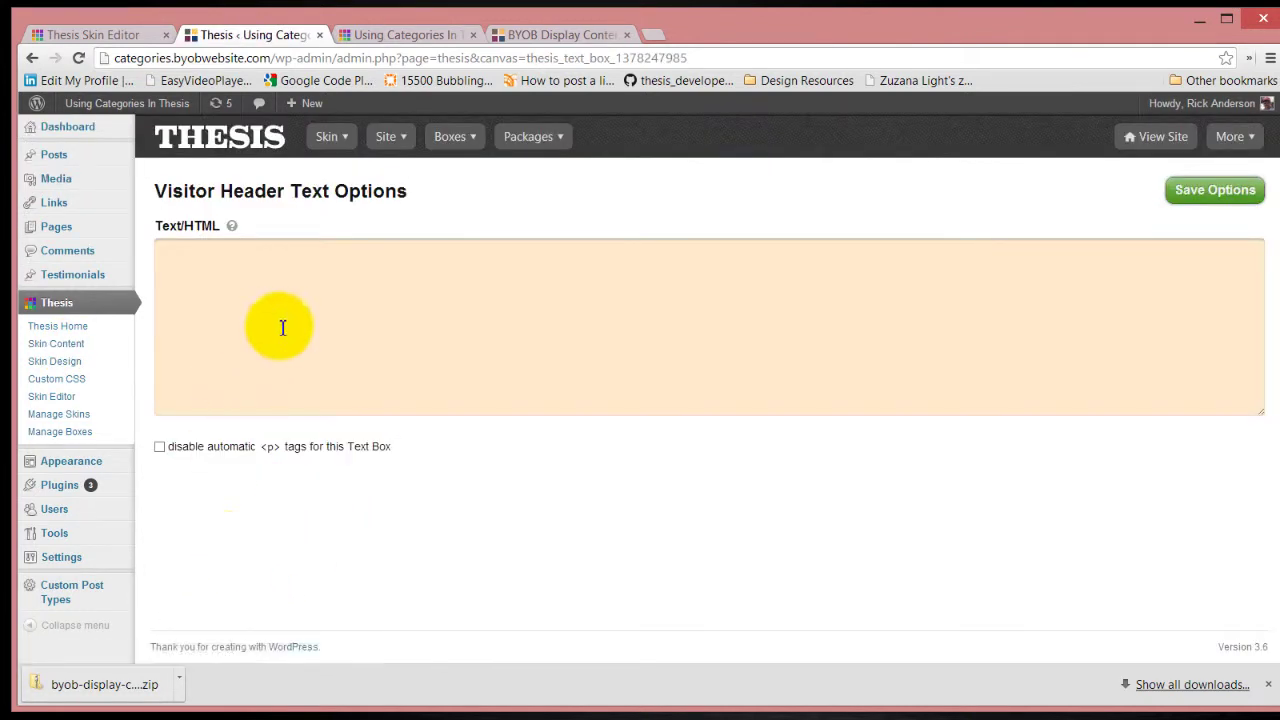
click(310, 296)
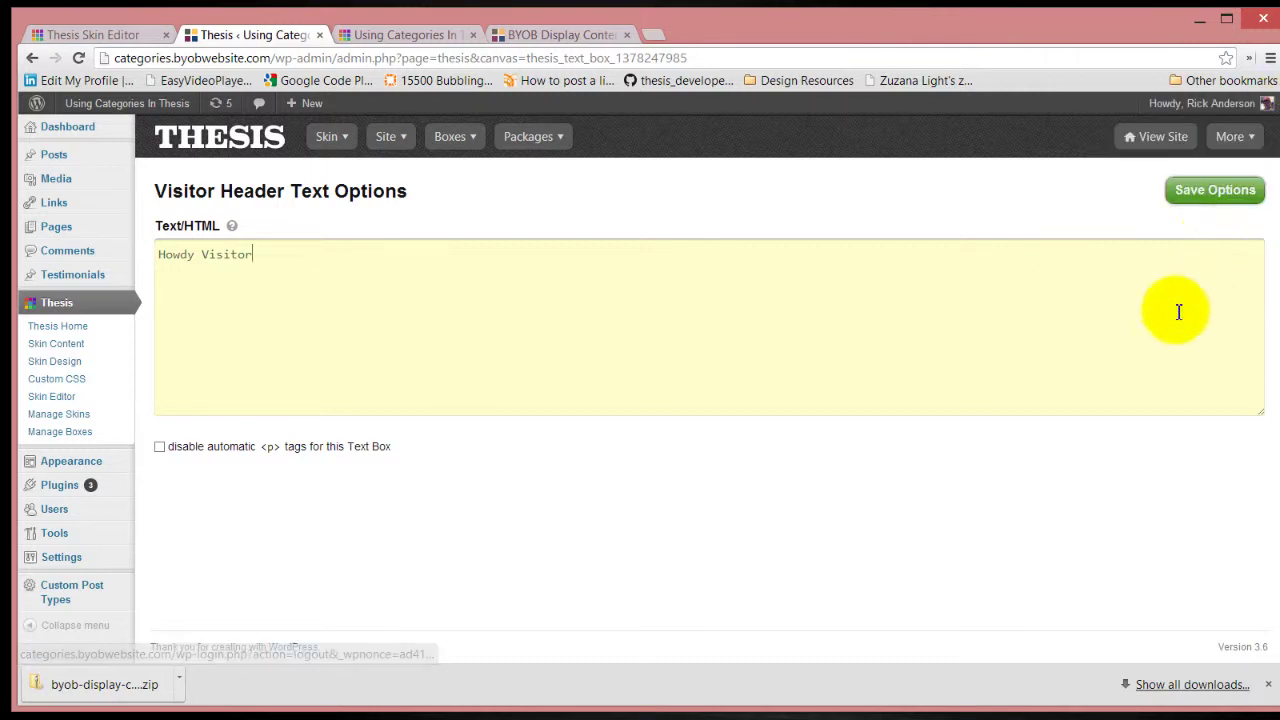
click(1228, 191)
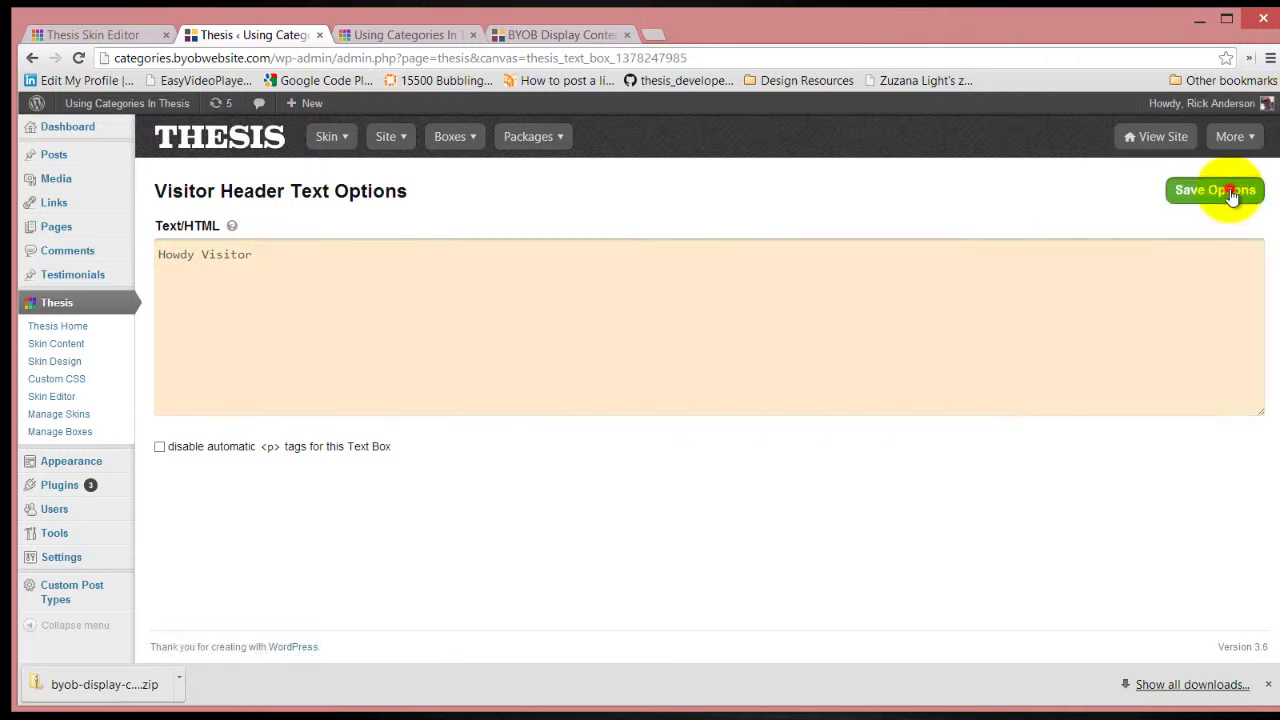
Open the Member Header Text box in the skin content, set its text to "Howdy Member" and save the options.
click(71, 347)
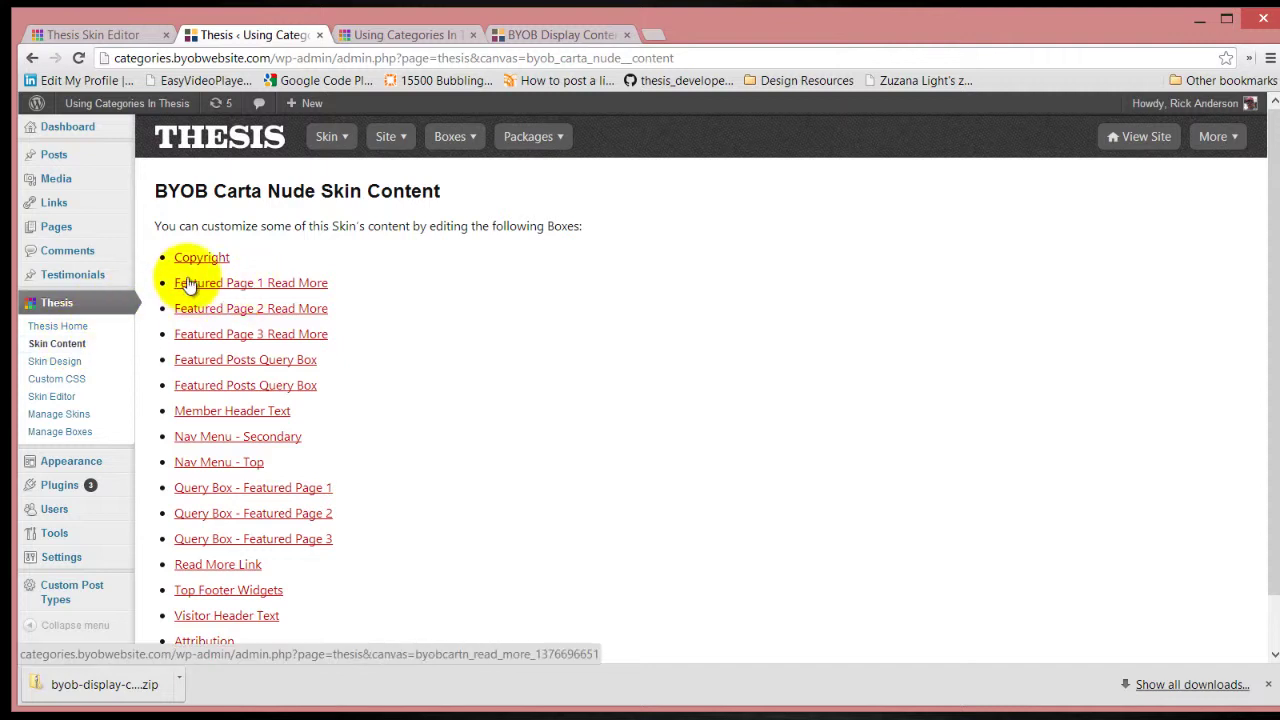
click(237, 414)
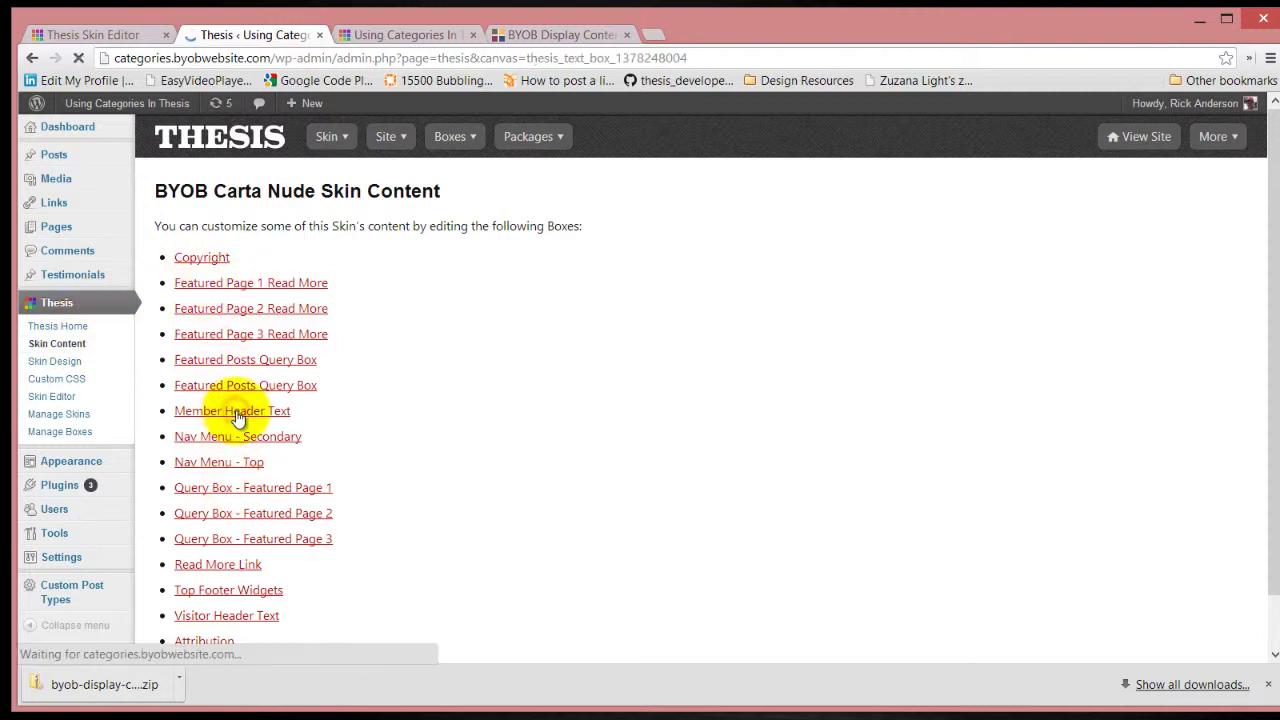
click(279, 291)
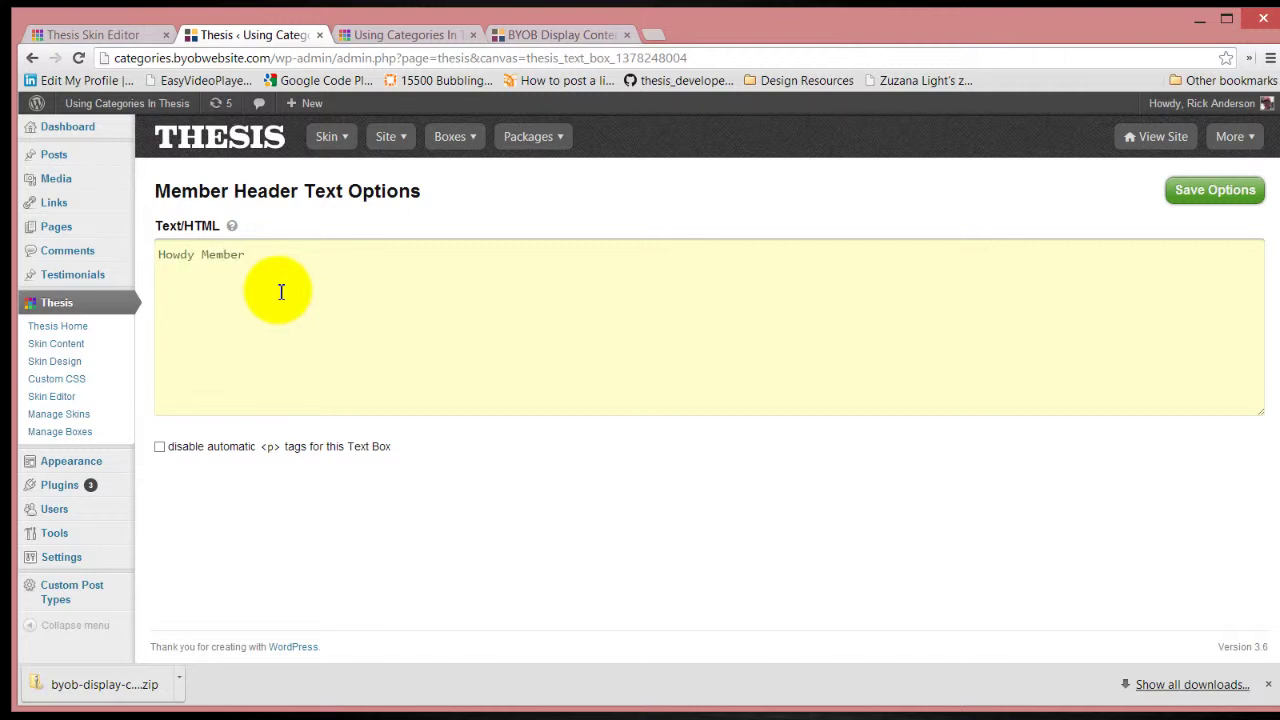
click(1238, 190)
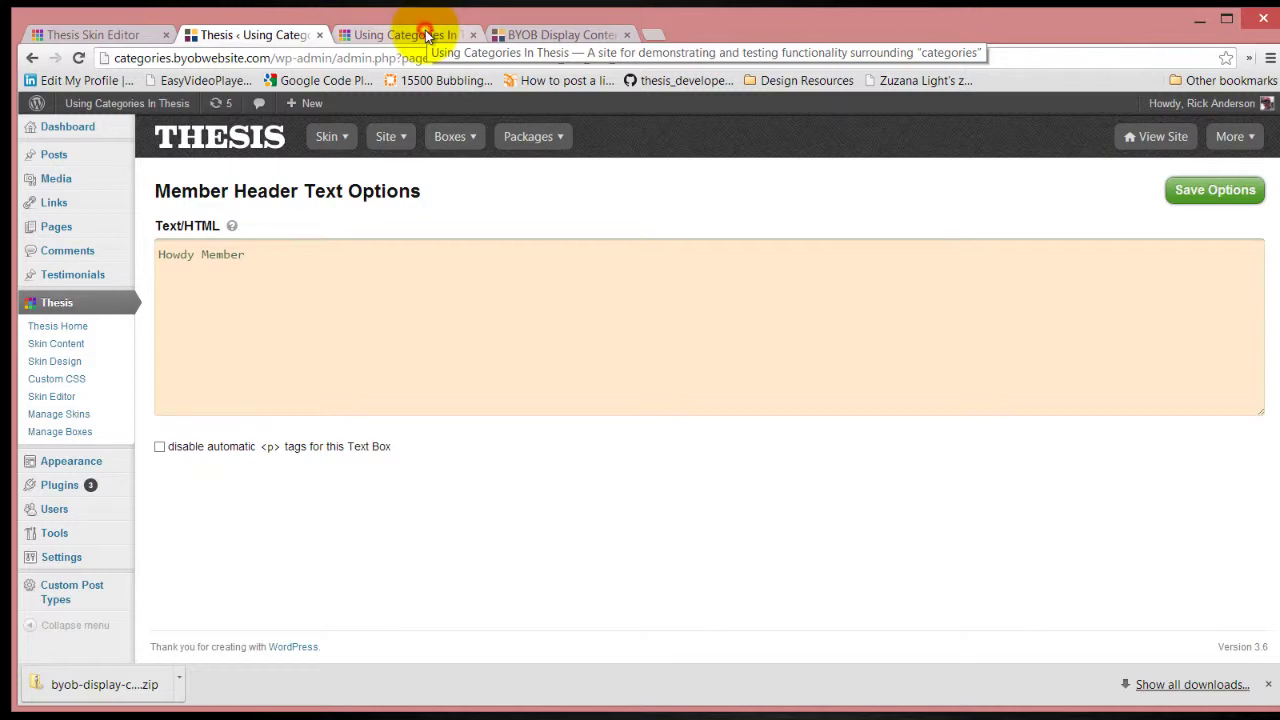
Load the site's Blog page while logged in to check its header text, and copy the page address.
click(425, 36)
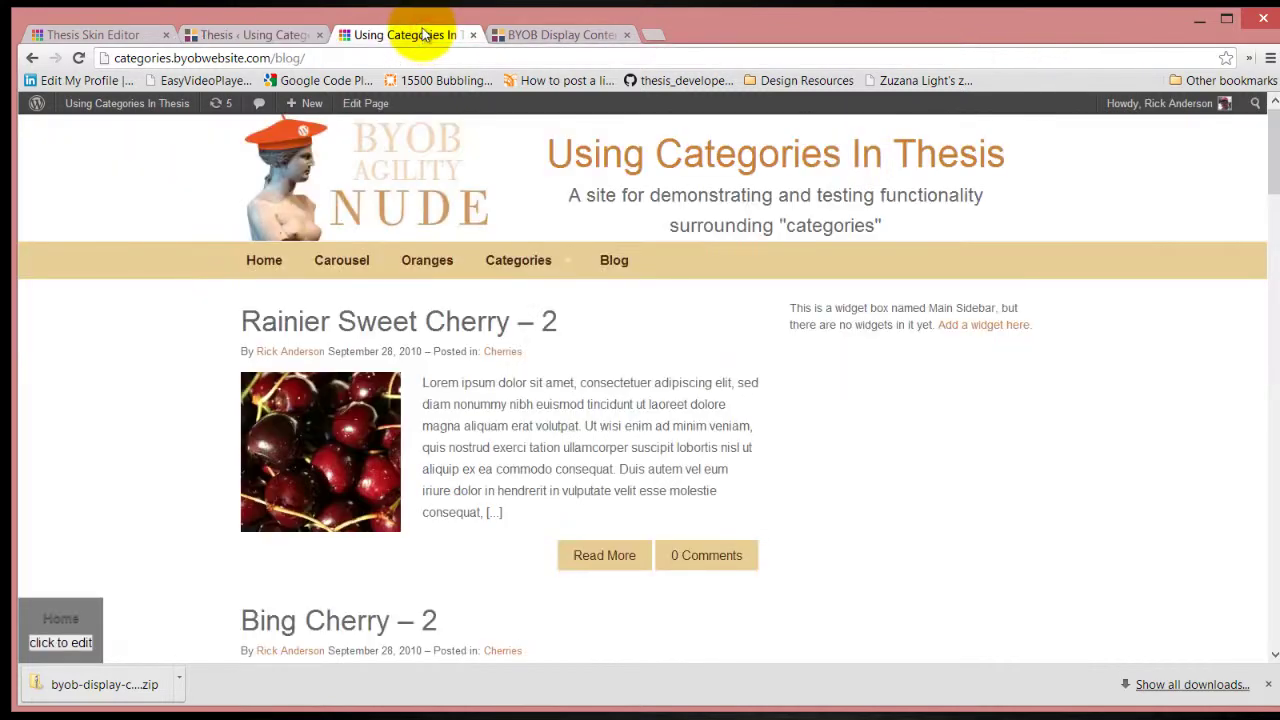
click(616, 268)
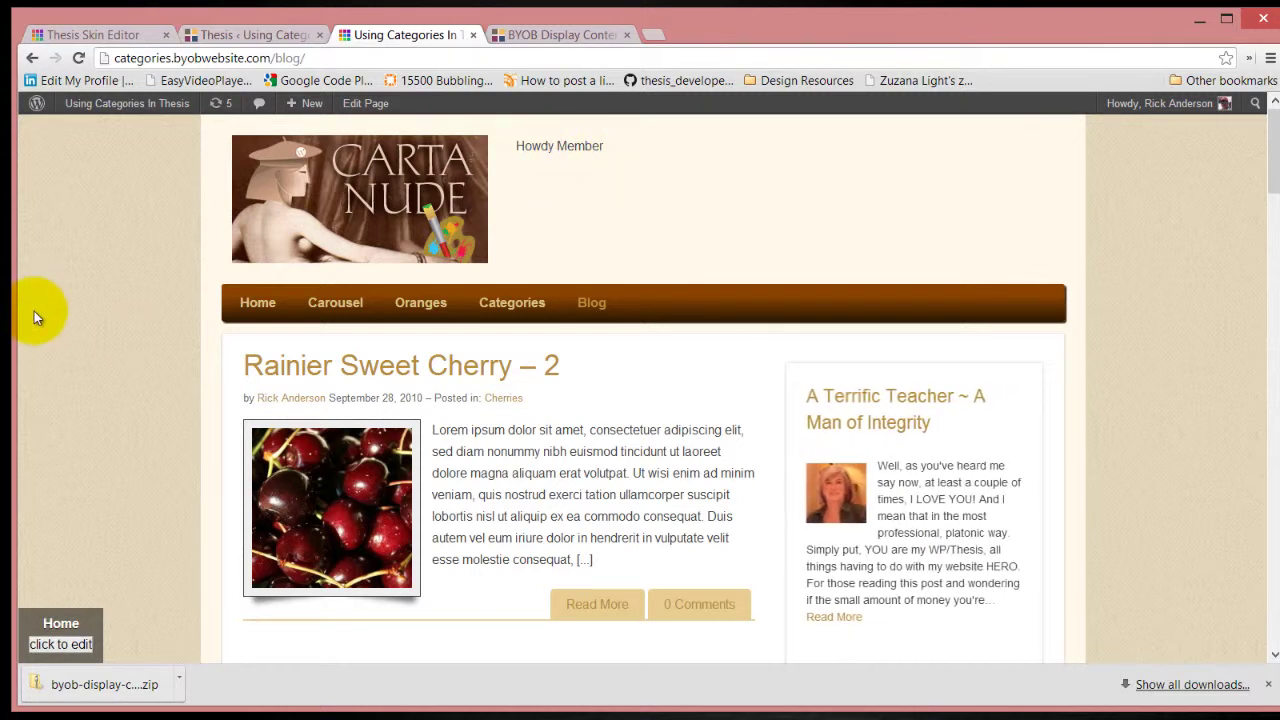
click(365, 60)
key(ctrl+c)
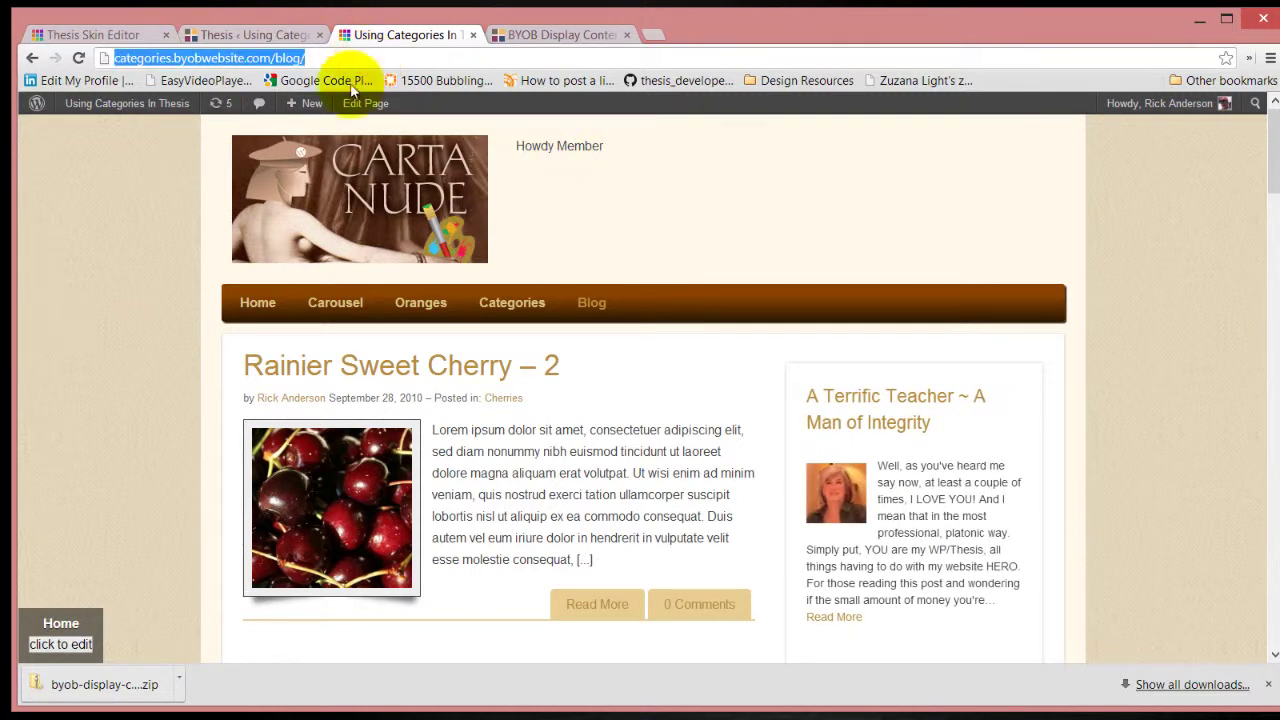
Switch to Internet Explorer, open the copied blog address as a visitor, and move the window to compare its header with the logged-in page.
key(alt+Tab)
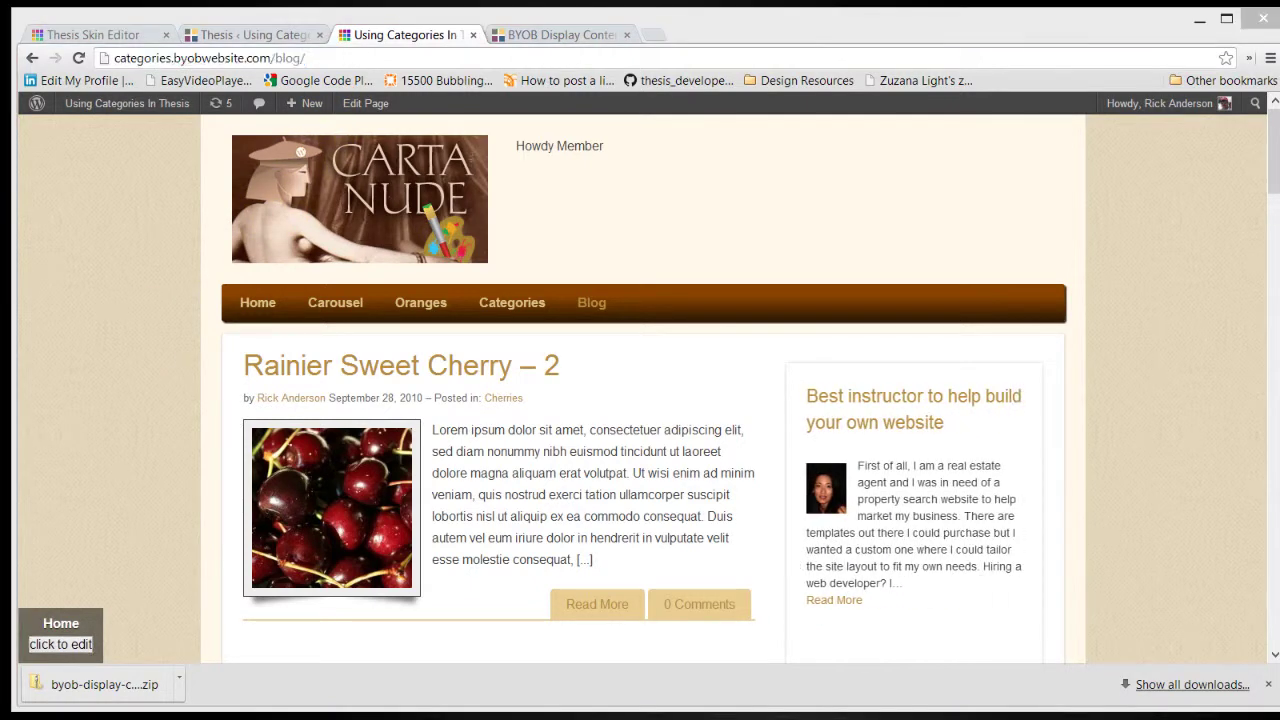
drag(0, 66, 677, 9)
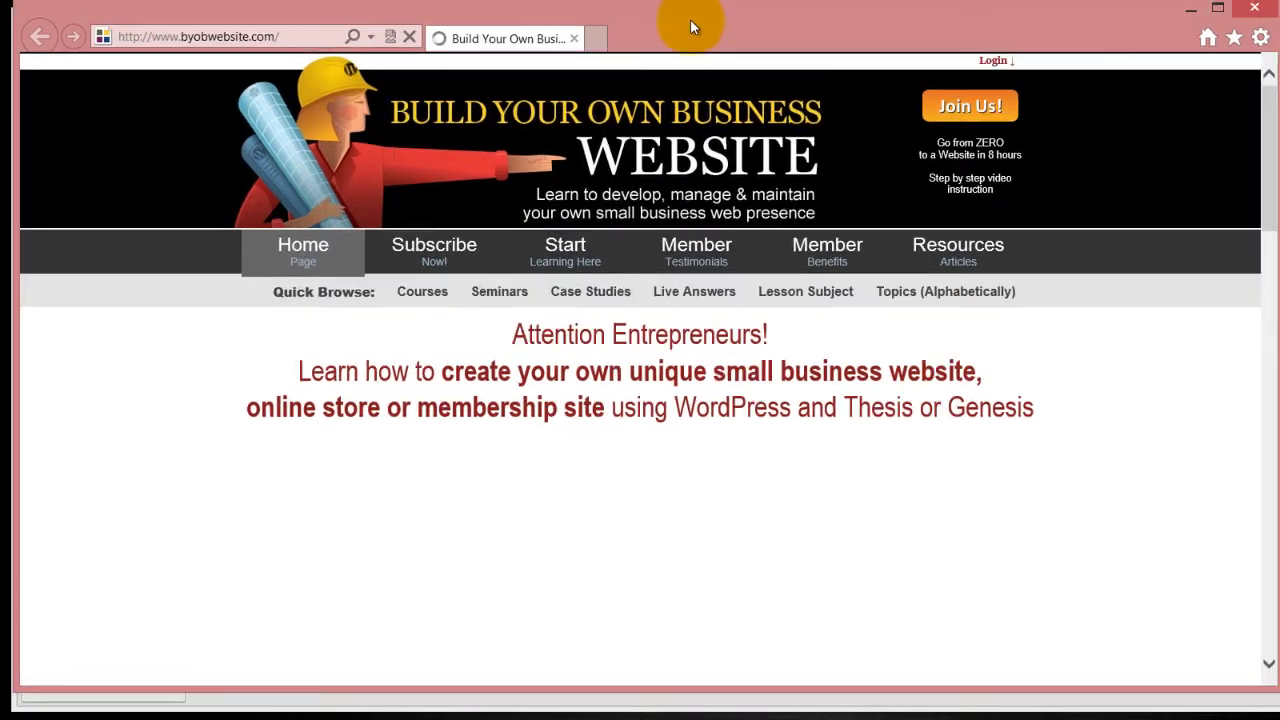
click(308, 34)
key(ctrl+v)
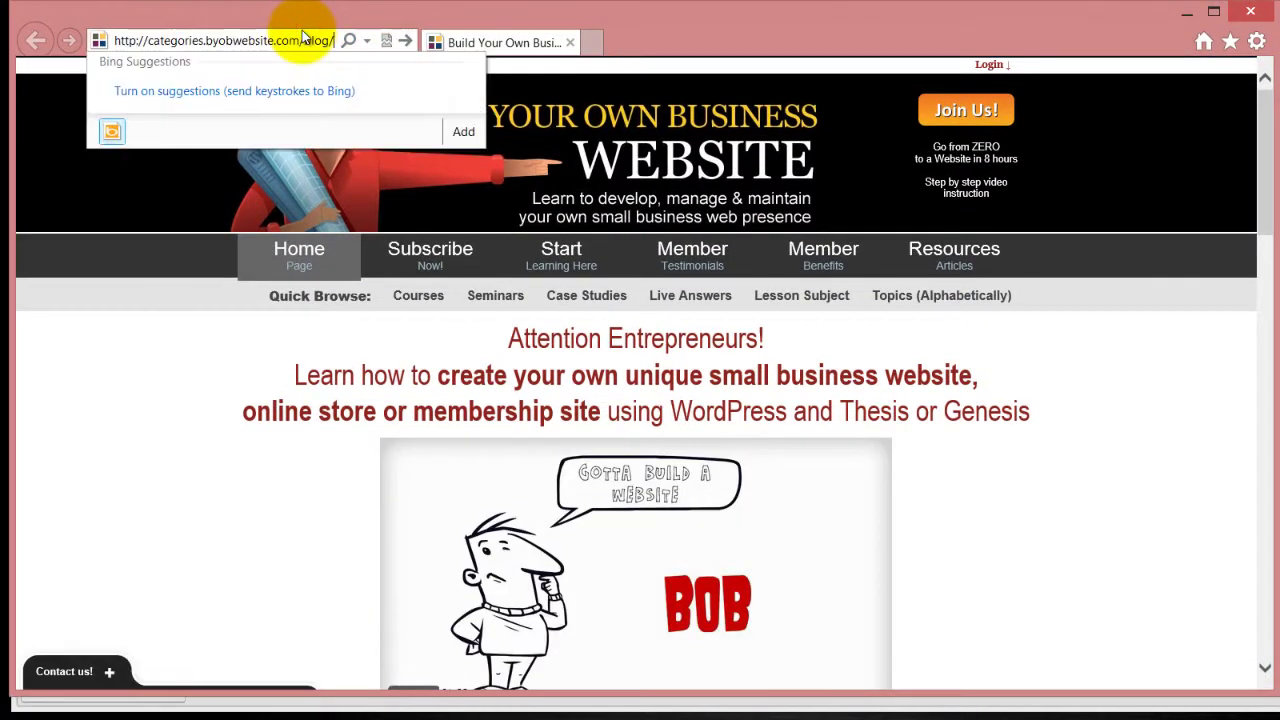
key(Return)
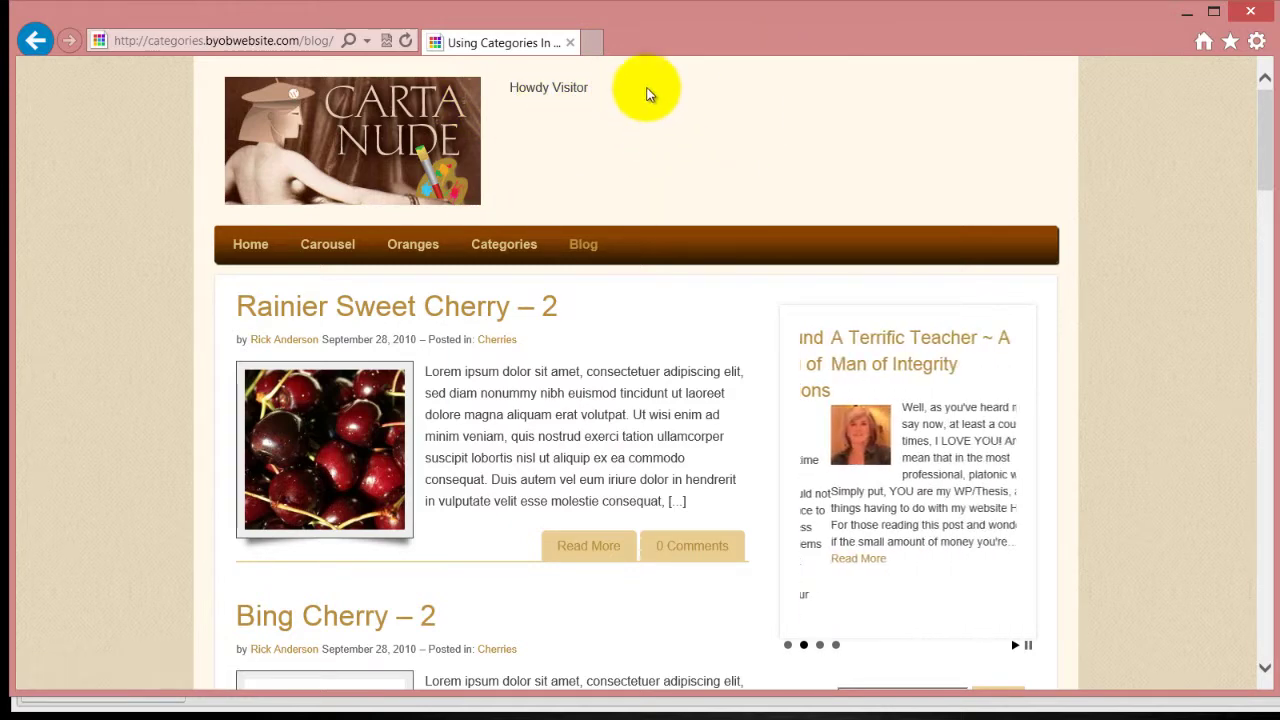
drag(757, 23, 746, 361)
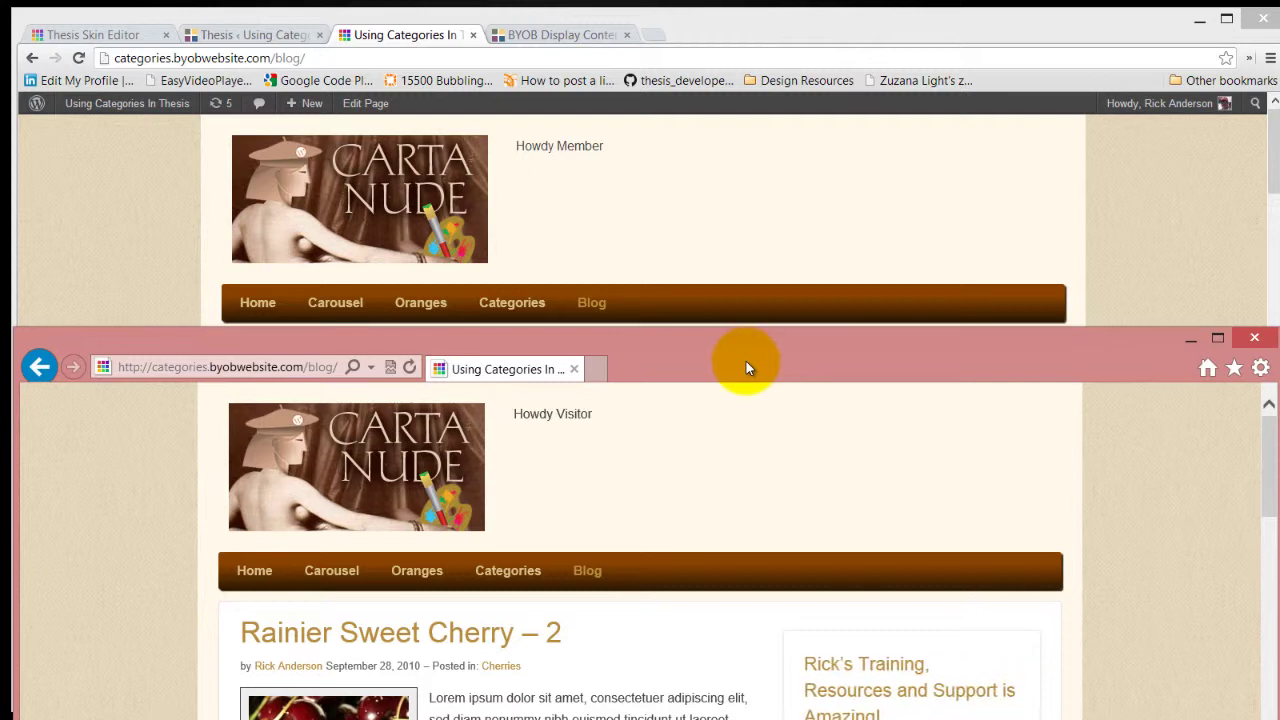
Open sandbox.byobwebsite.com in a new tab, dismiss the downloads bar and inspect the submenu under Start Learning Here.
click(655, 34)
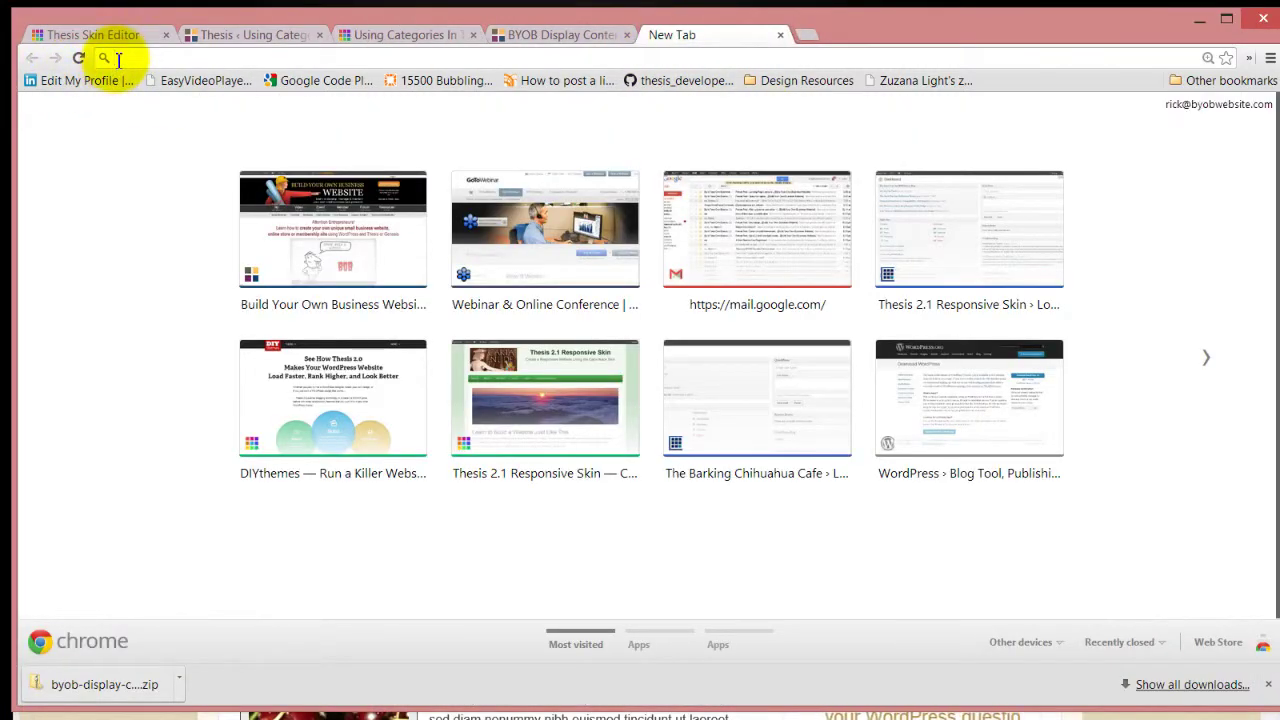
text(s)
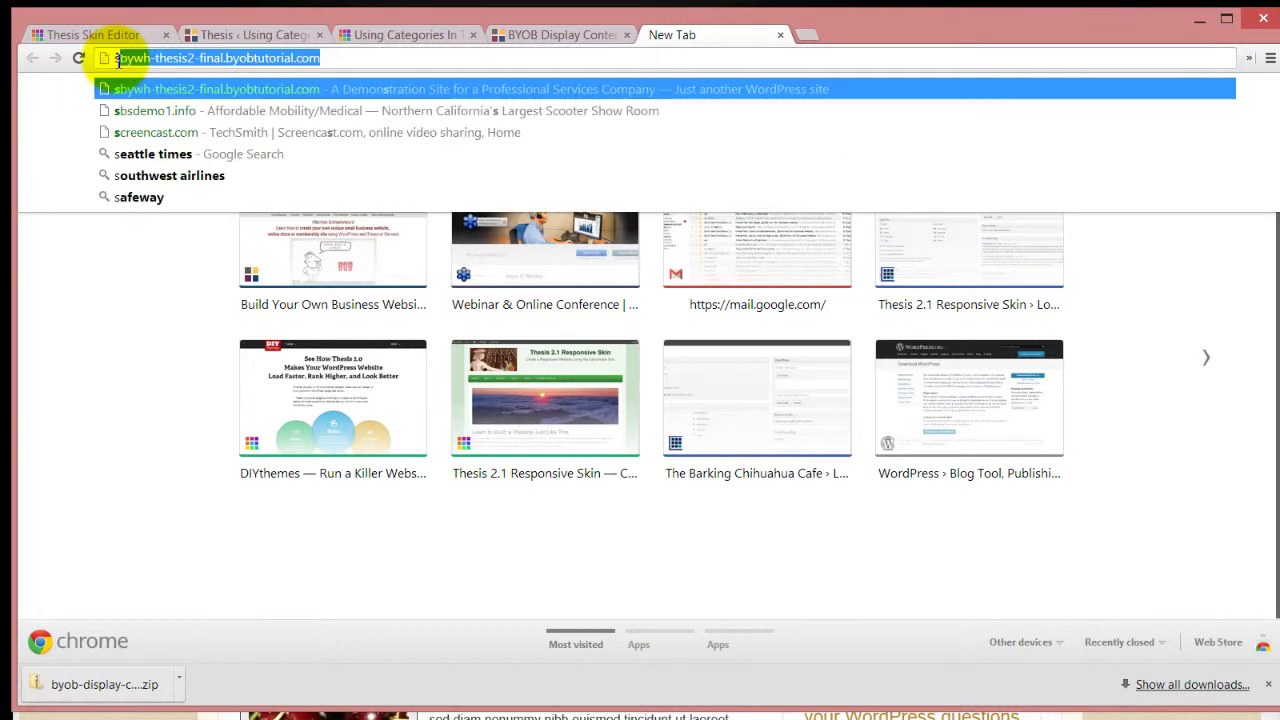
text(a)
click(168, 110)
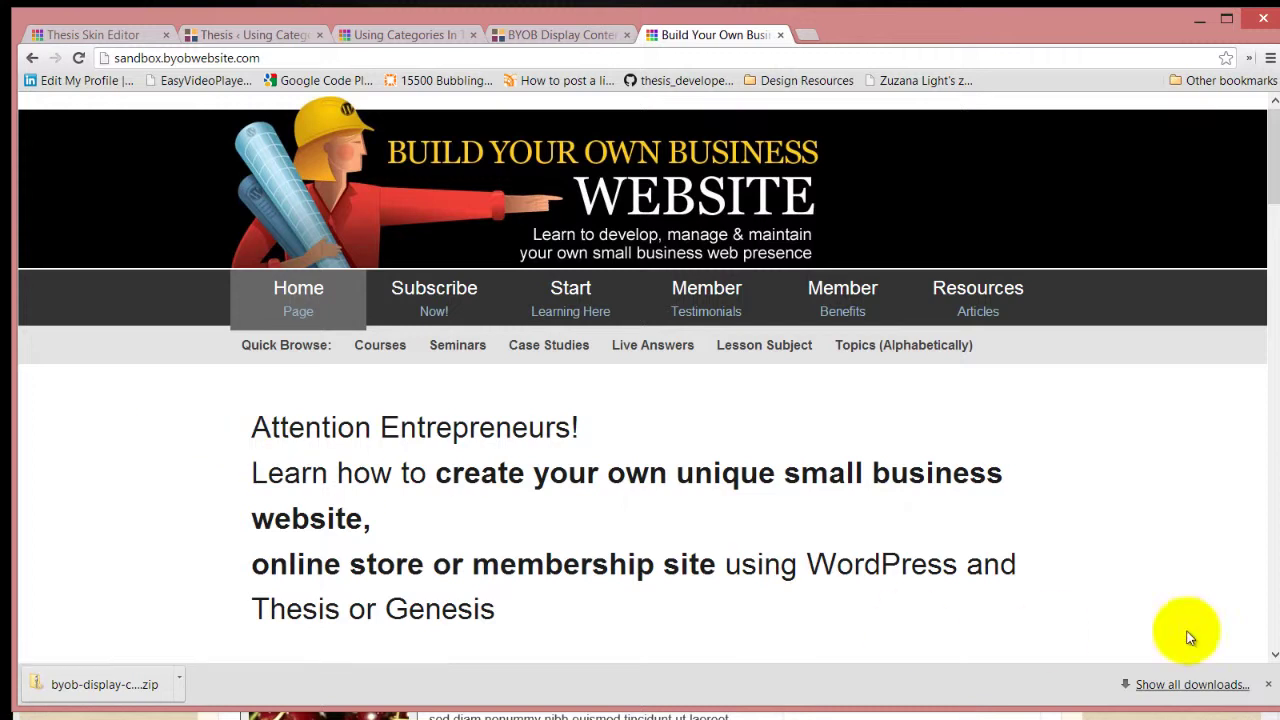
click(1268, 684)
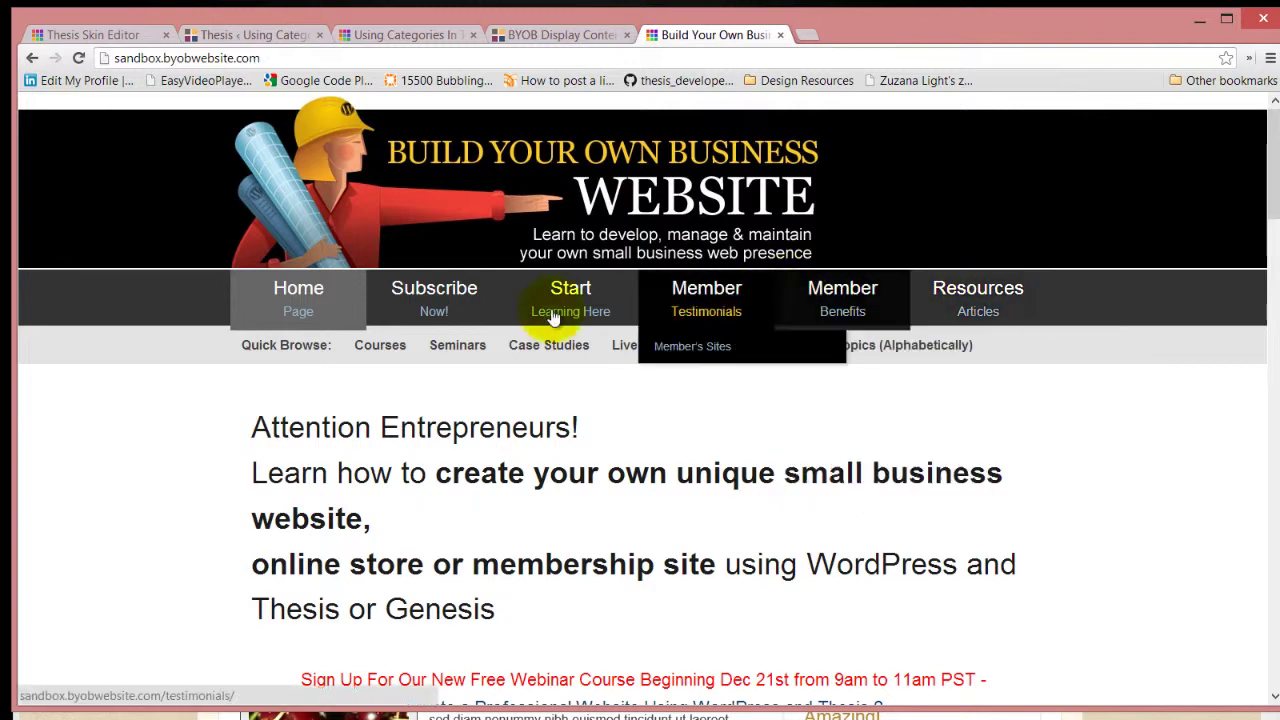
mouse_move(532, 292)
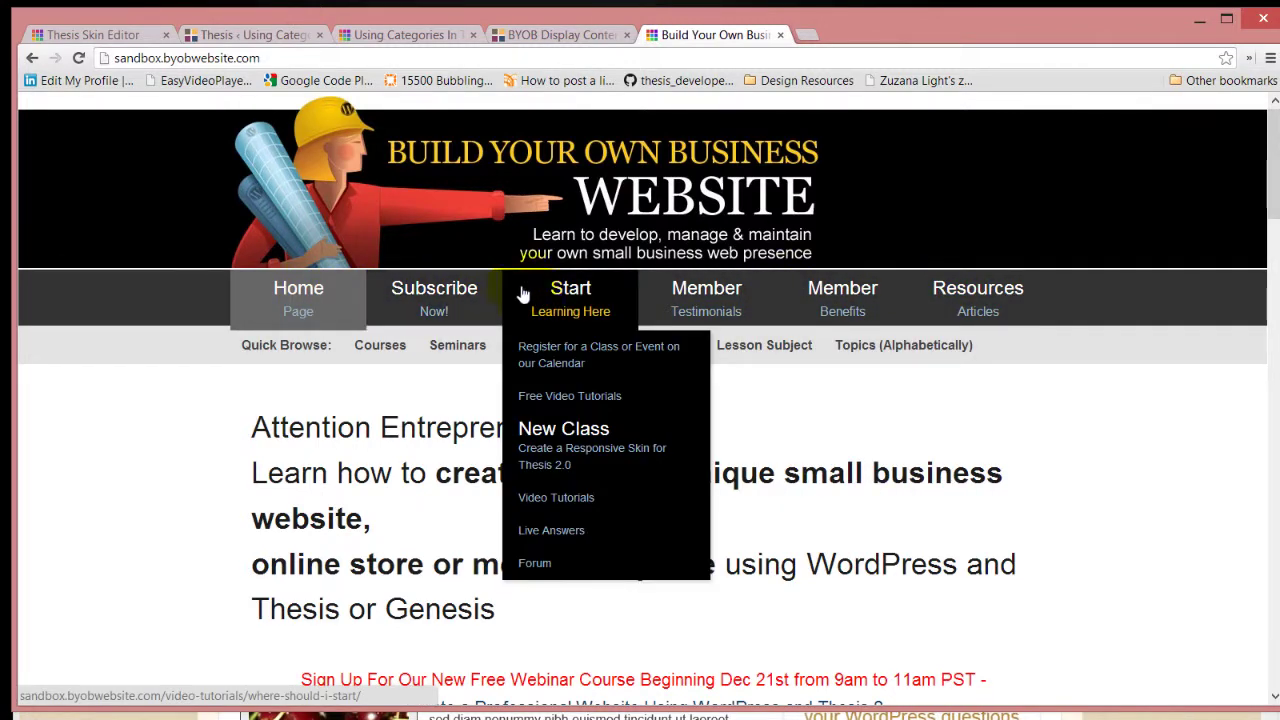
Open the sandbox.byobwebsite.com/wp-admin login page and log in with the prefilled admin account.
click(302, 58)
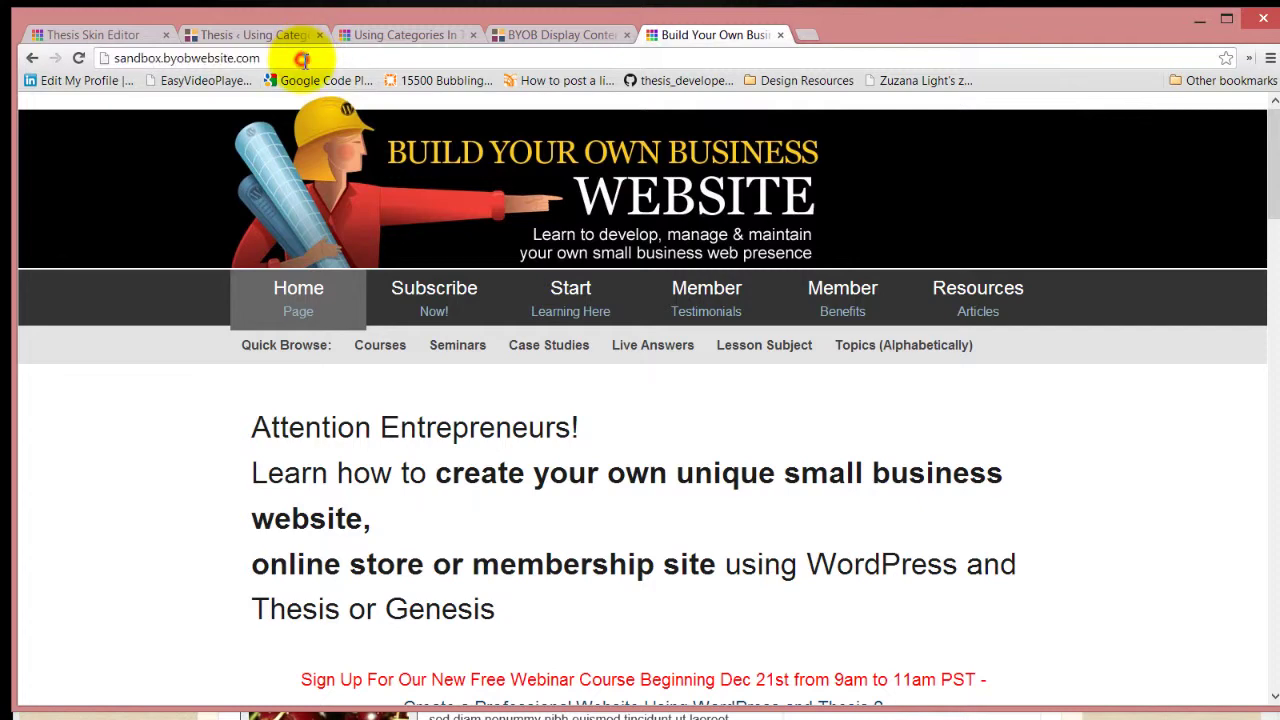
text(/)
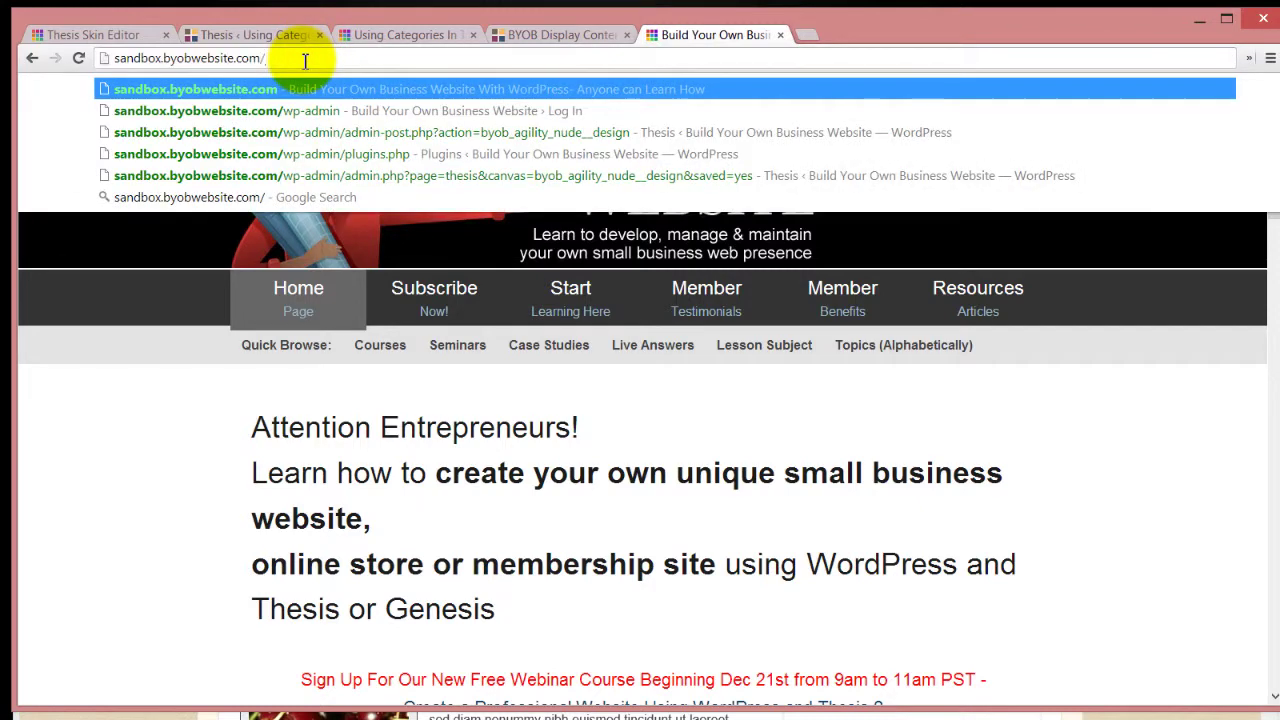
text(wp)
key(Return)
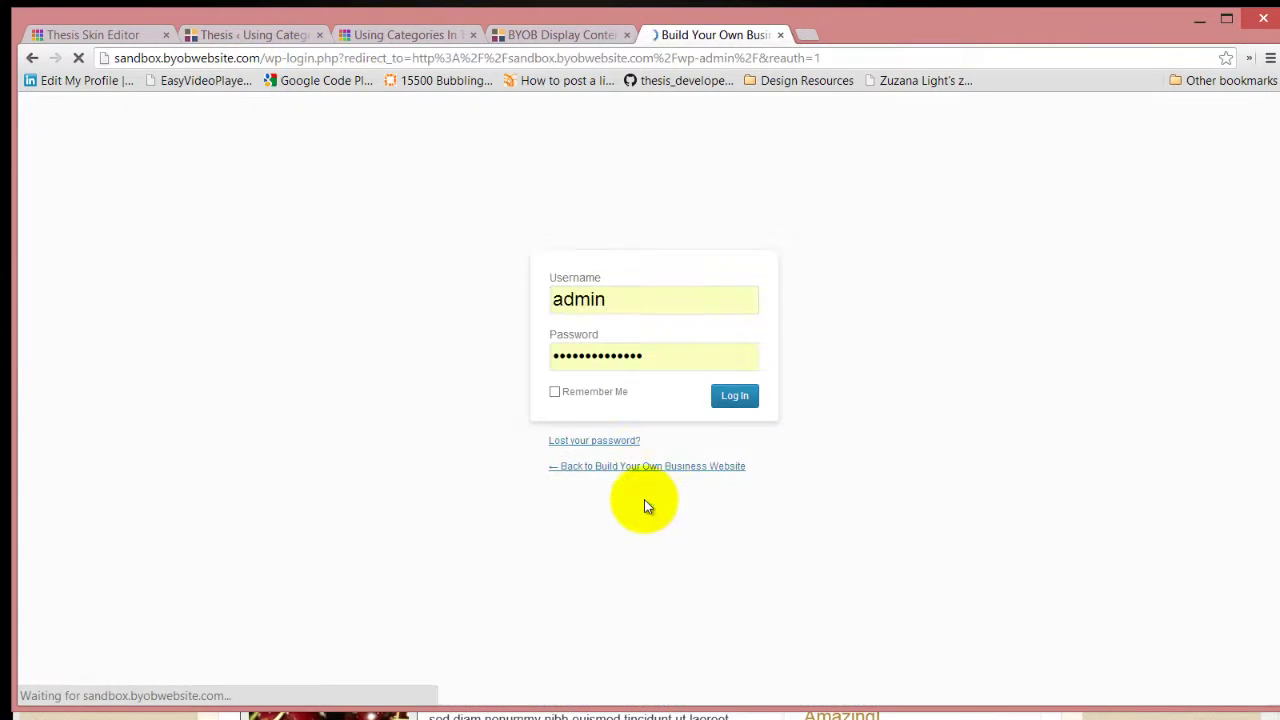
click(735, 395)
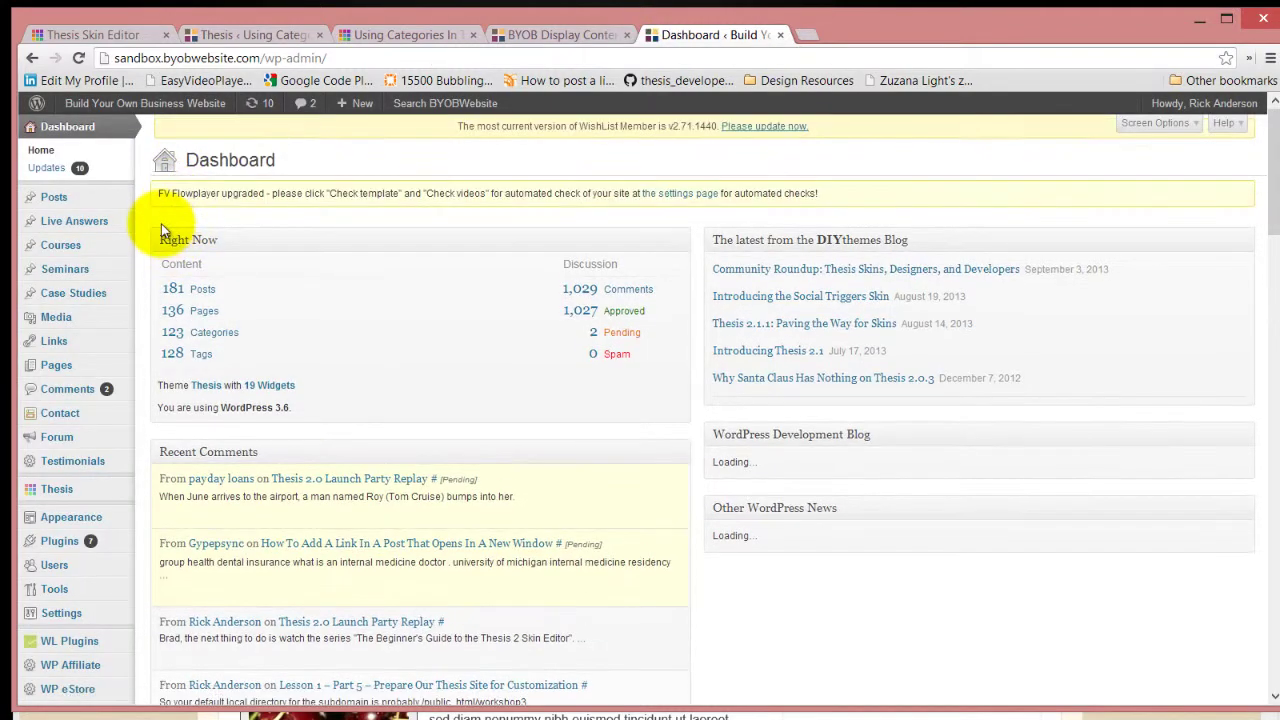
Open the Thesis Skin Editor for the sandbox site from its WordPress dashboard.
scroll(125, 210, down, 2)
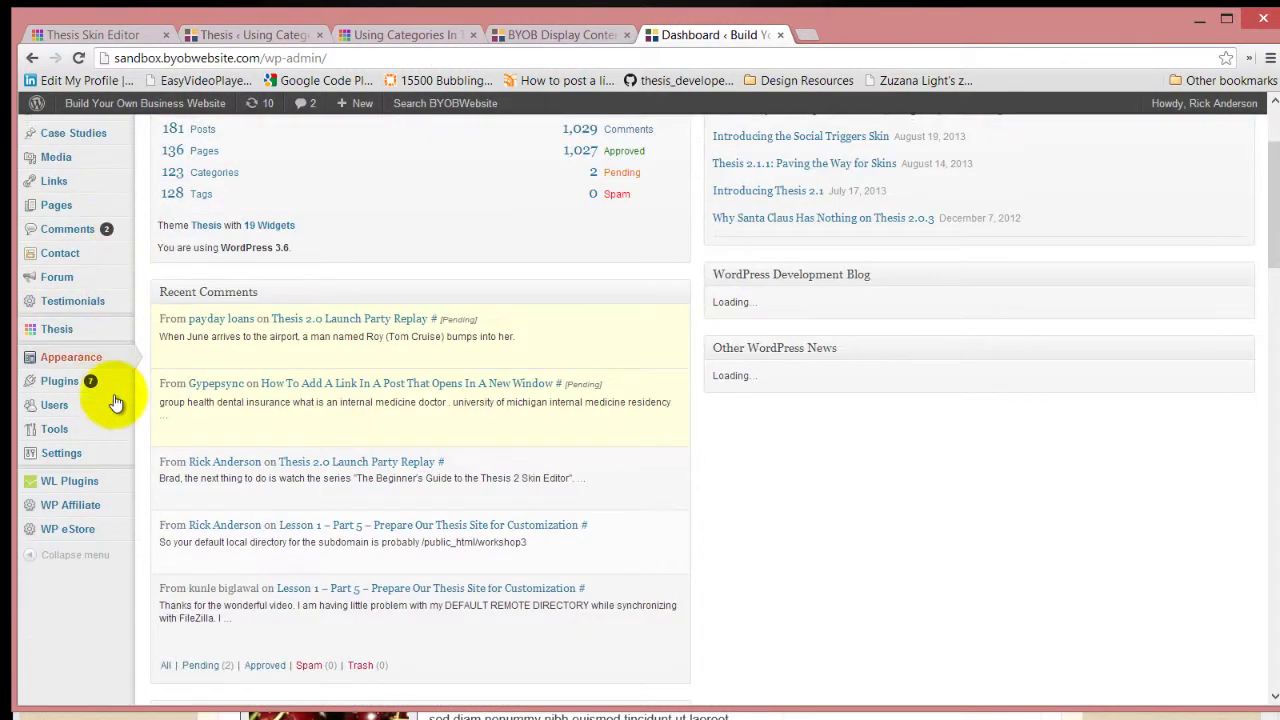
mouse_move(92, 370)
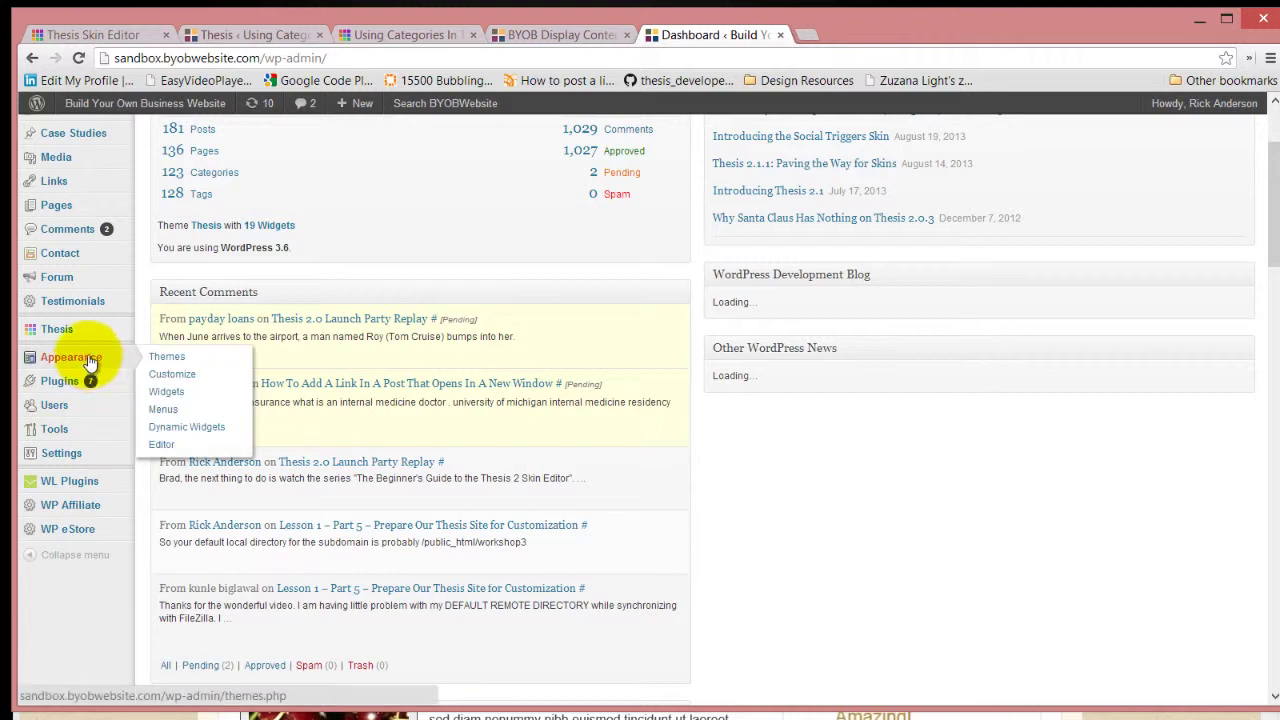
mouse_move(80, 329)
click(185, 399)
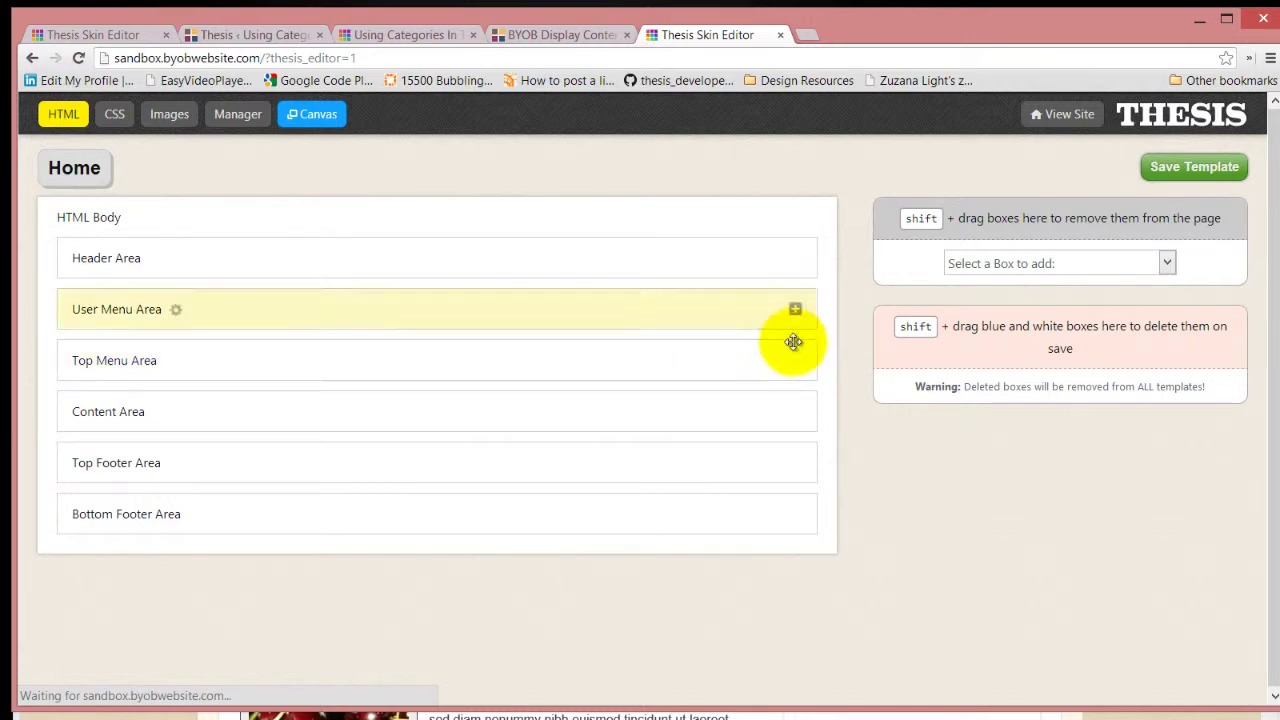
Expand the User Menu Area, its page container and the Visitor and Member Menu Display Control boxes to examine their contents.
click(795, 311)
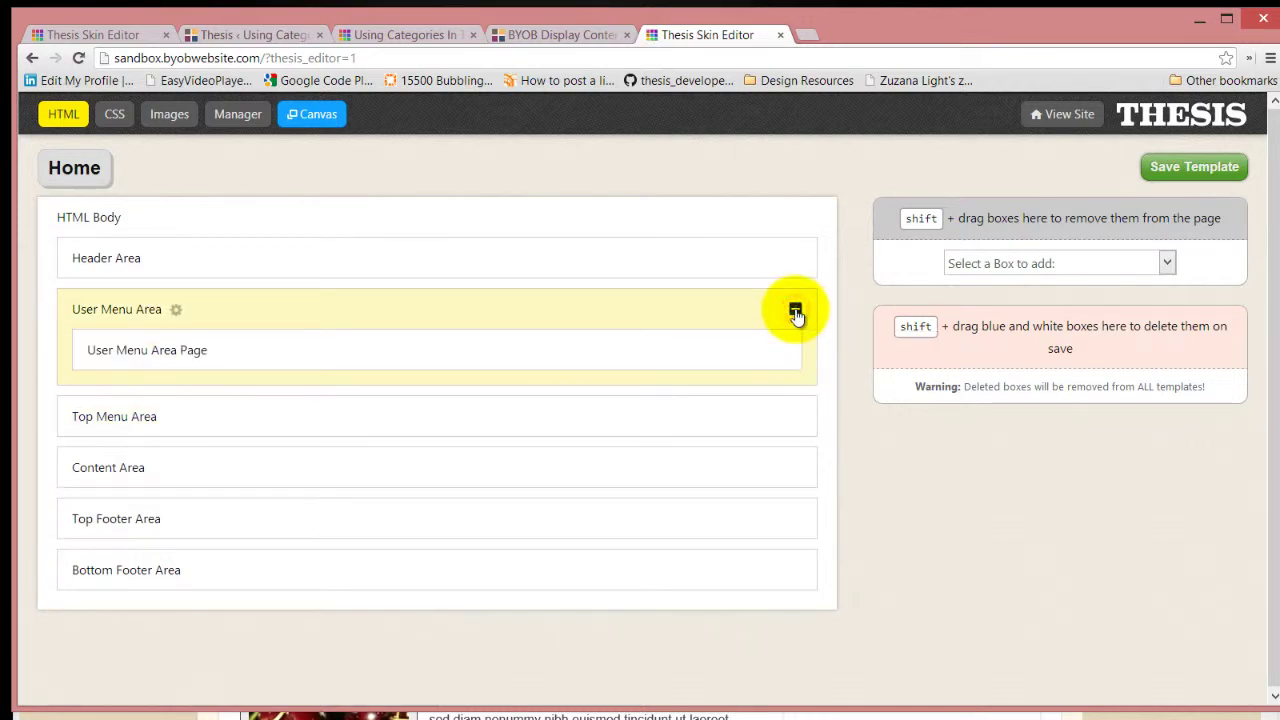
click(780, 352)
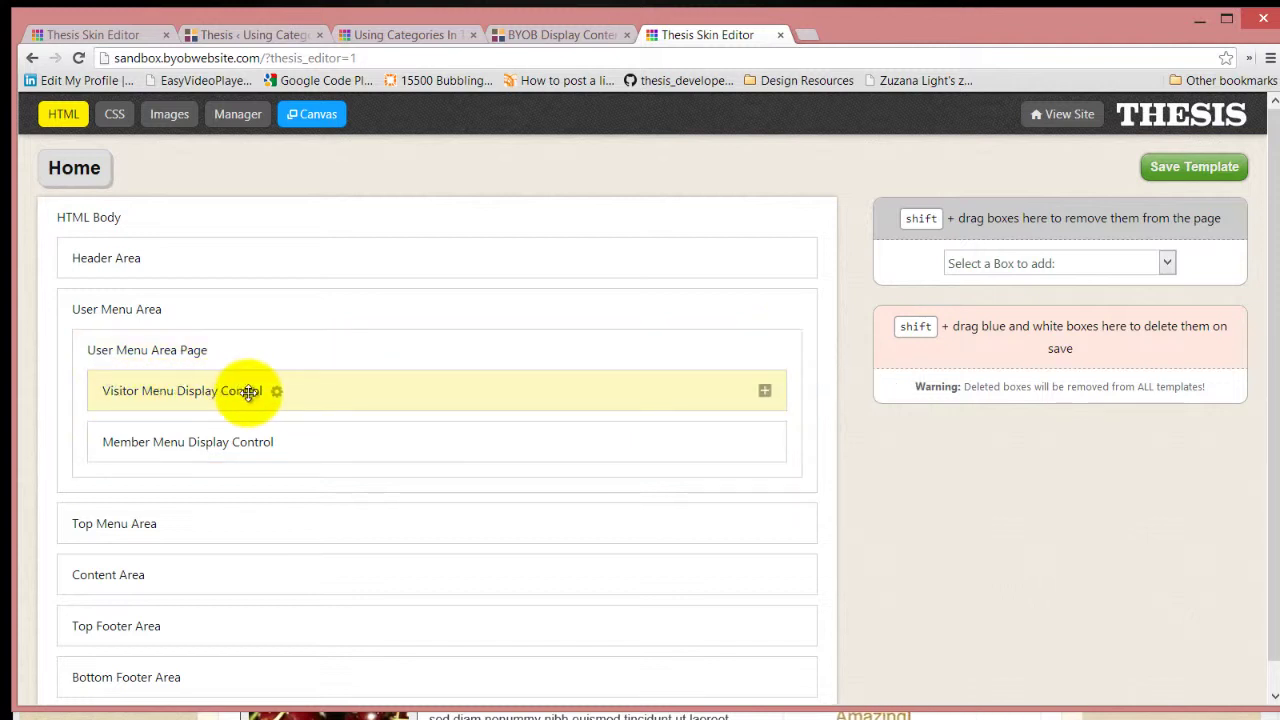
click(763, 390)
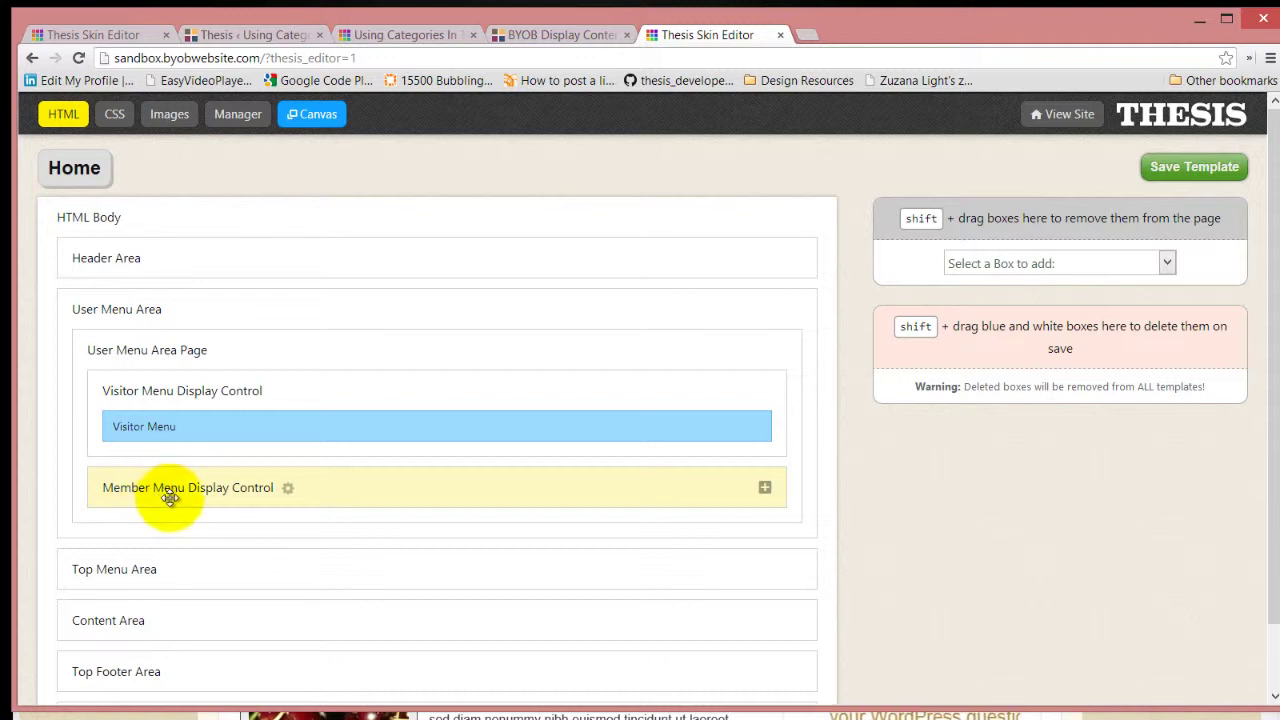
click(765, 488)
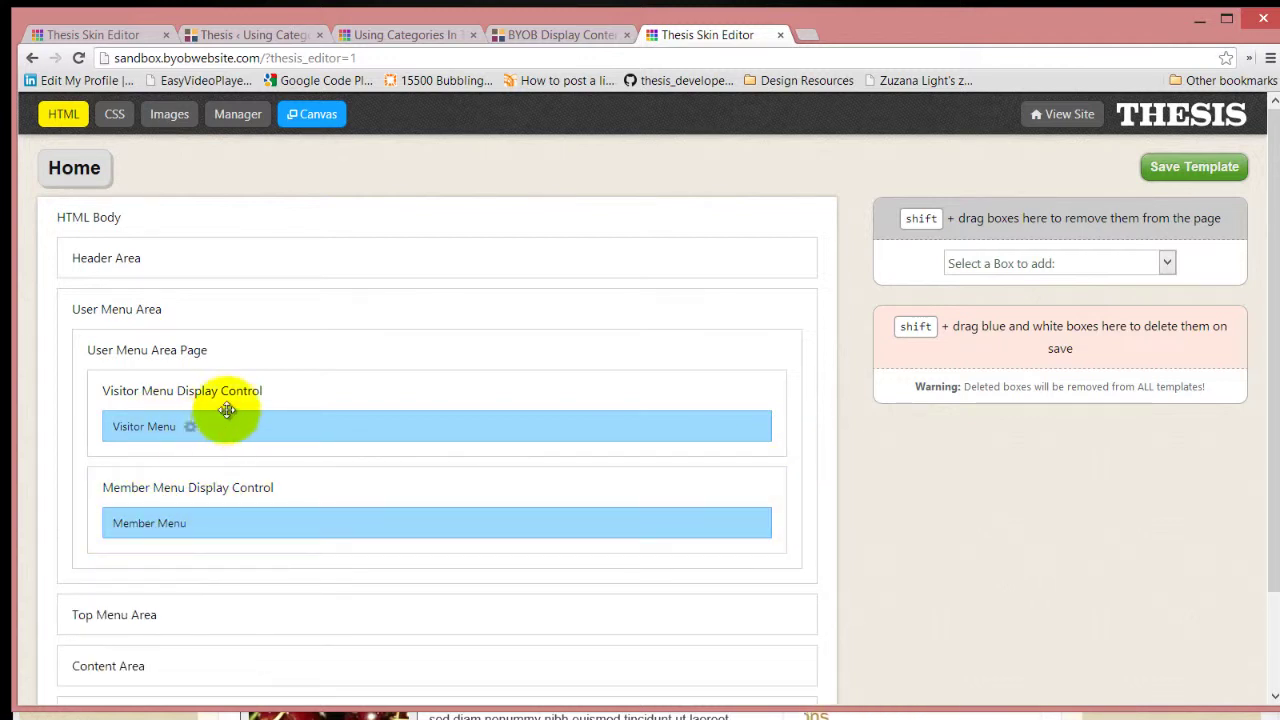
Load sandbox.byobwebsite.com in a new tab while logged in, copy its address and inspect the member menu.
click(809, 36)
text(s)
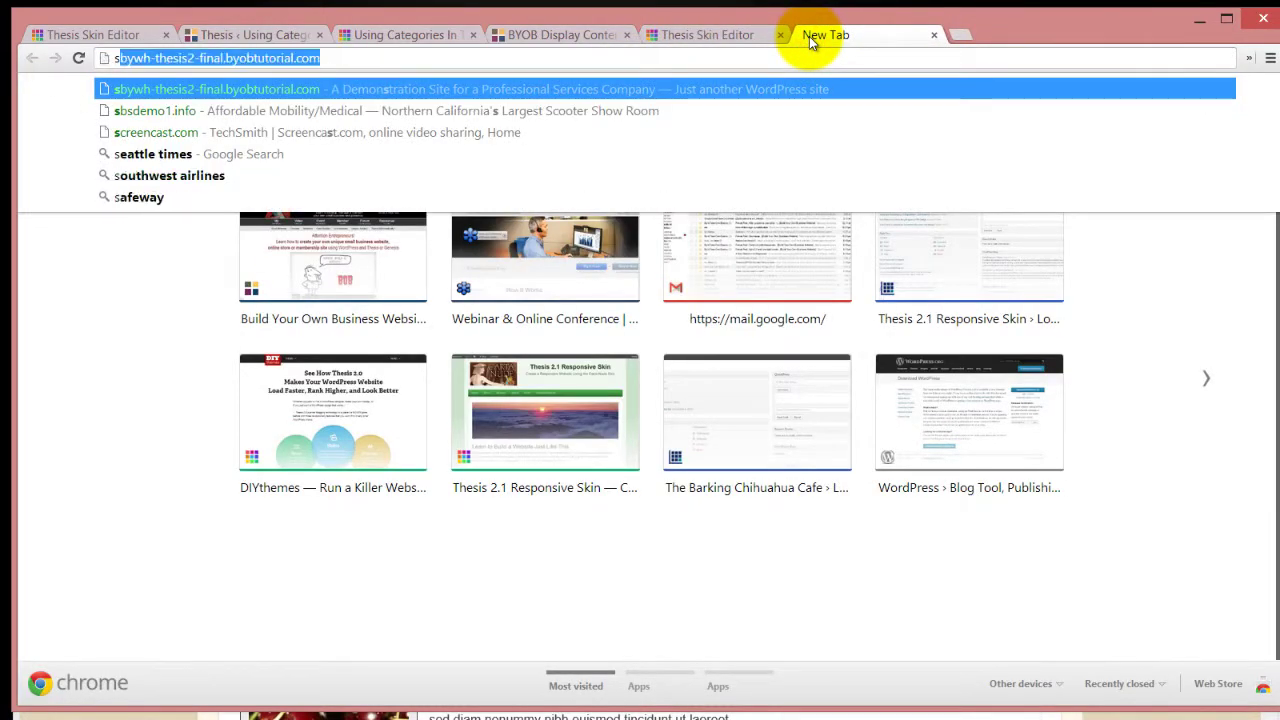
text(a)
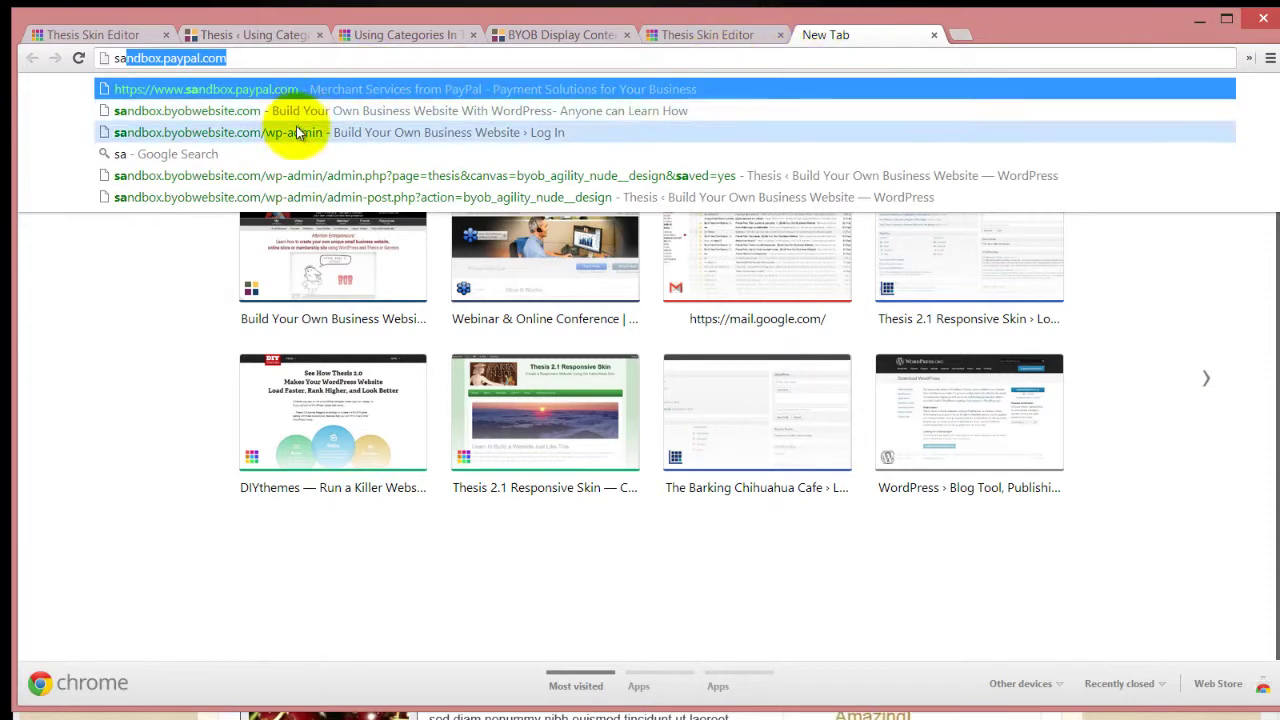
click(298, 110)
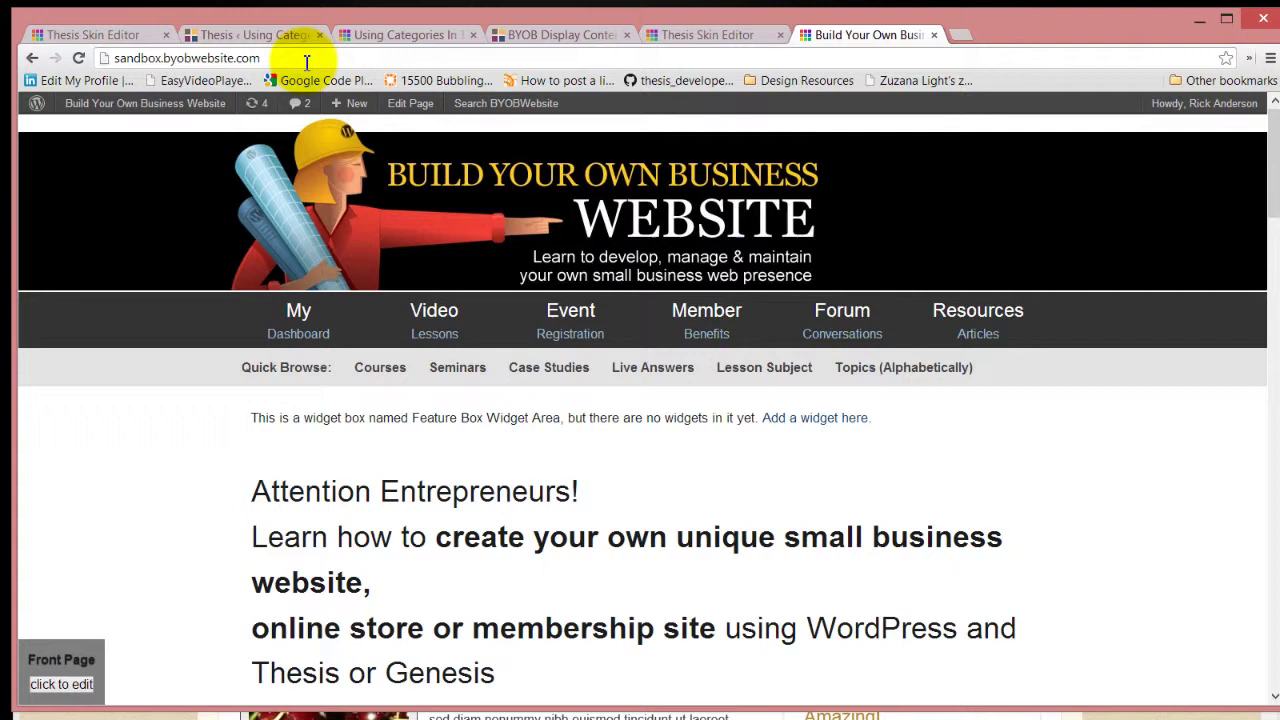
click(303, 61)
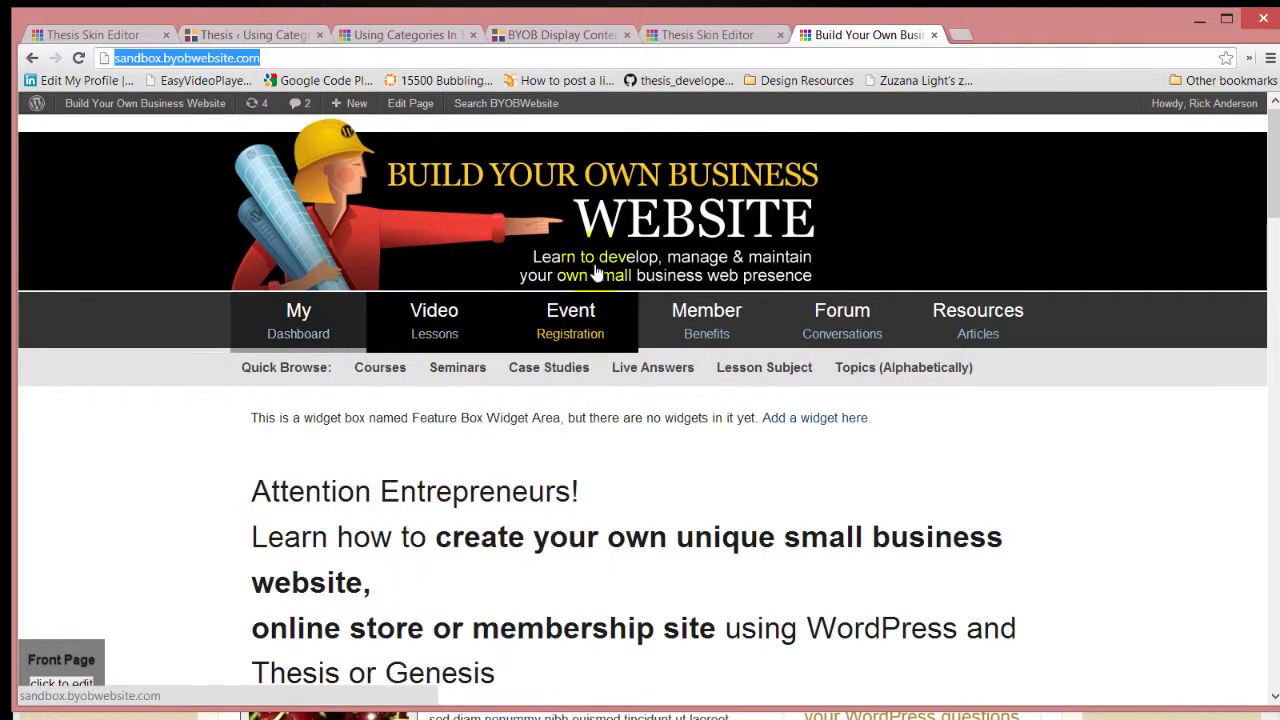
mouse_move(434, 320)
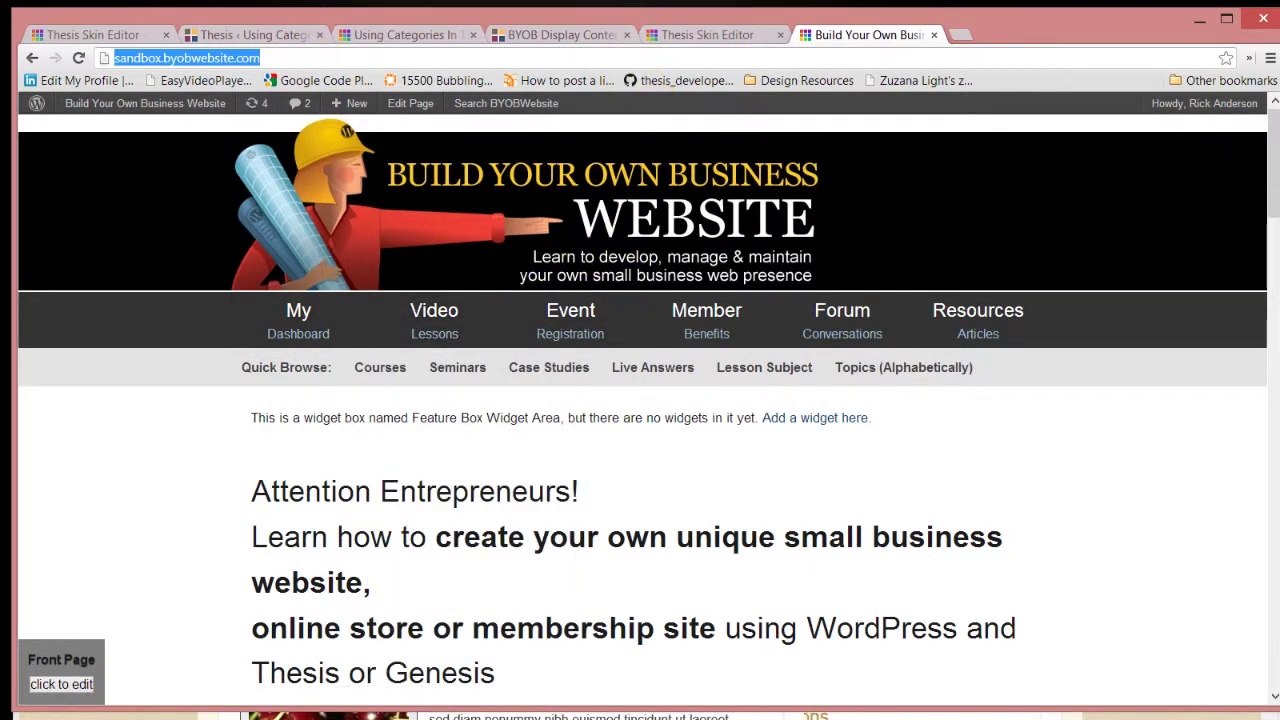
Switch to Internet Explorer, open sandbox.byobwebsite.com as a visitor, inspect its menu, and return to the logged-in page in Chrome to compare.
key(alt+Tab)
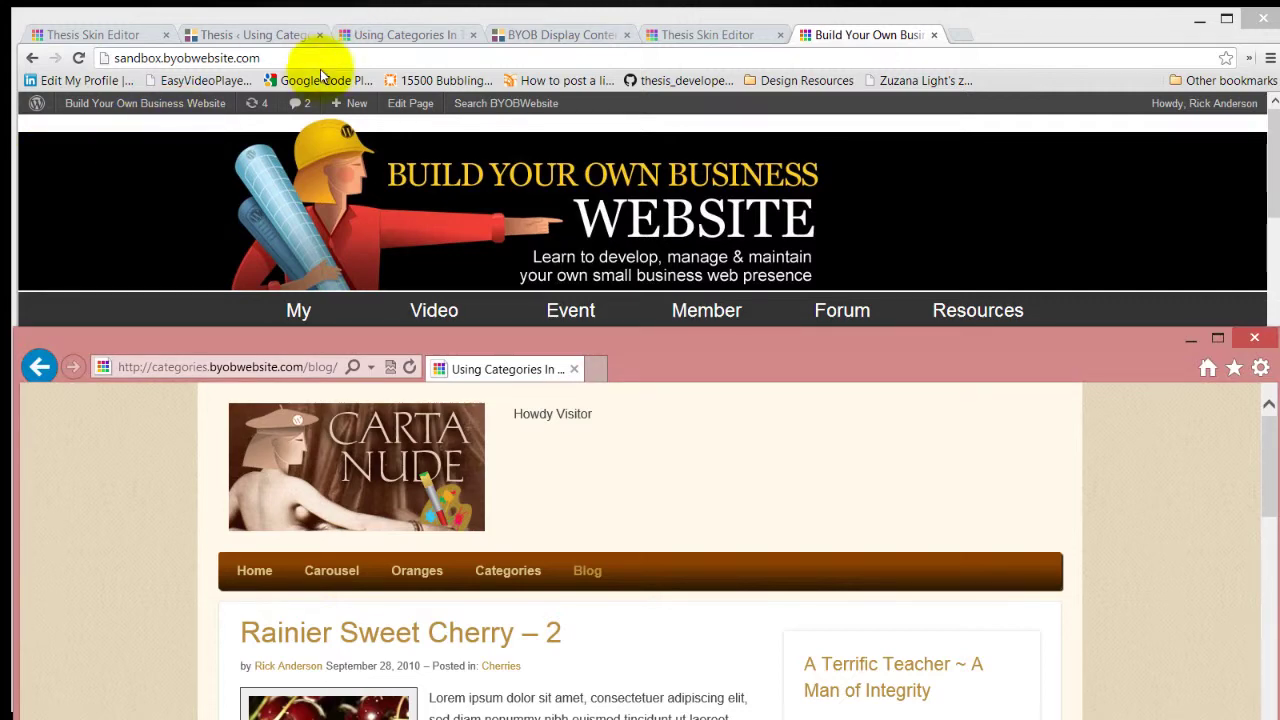
drag(262, 338, 255, 82)
click(250, 100)
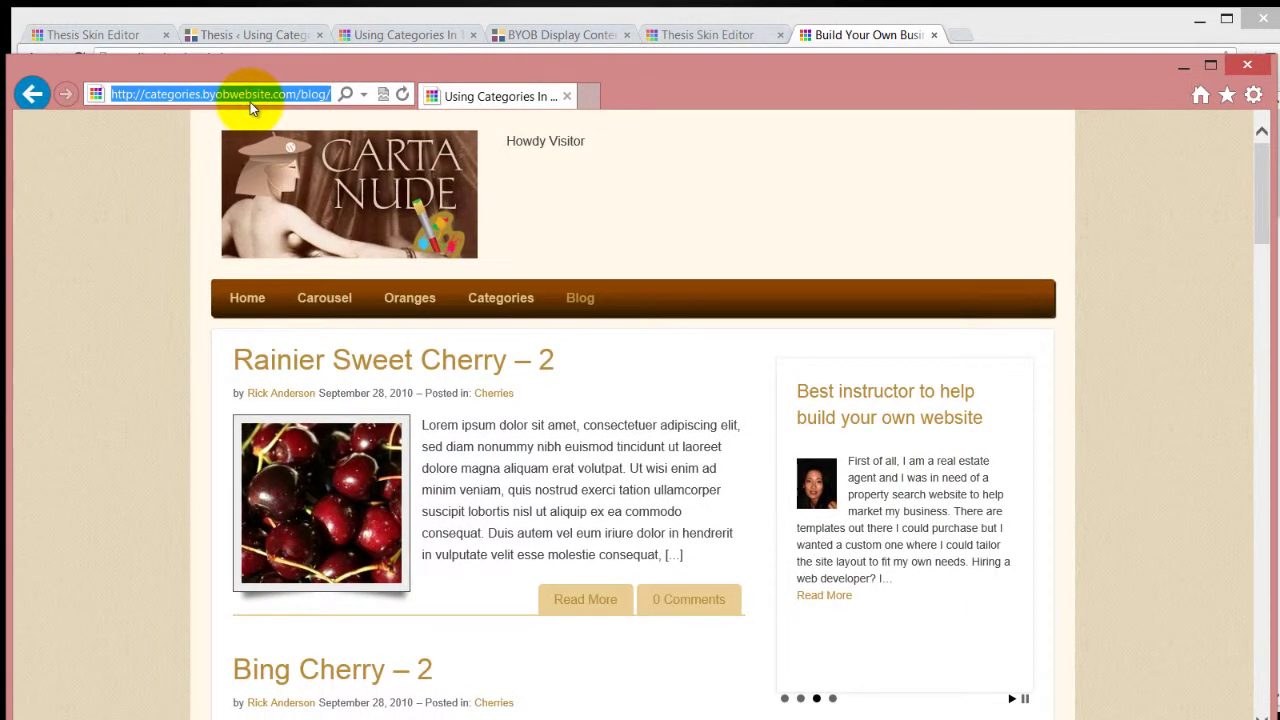
text(sandbox.byobwebsite.com)
key(Return)
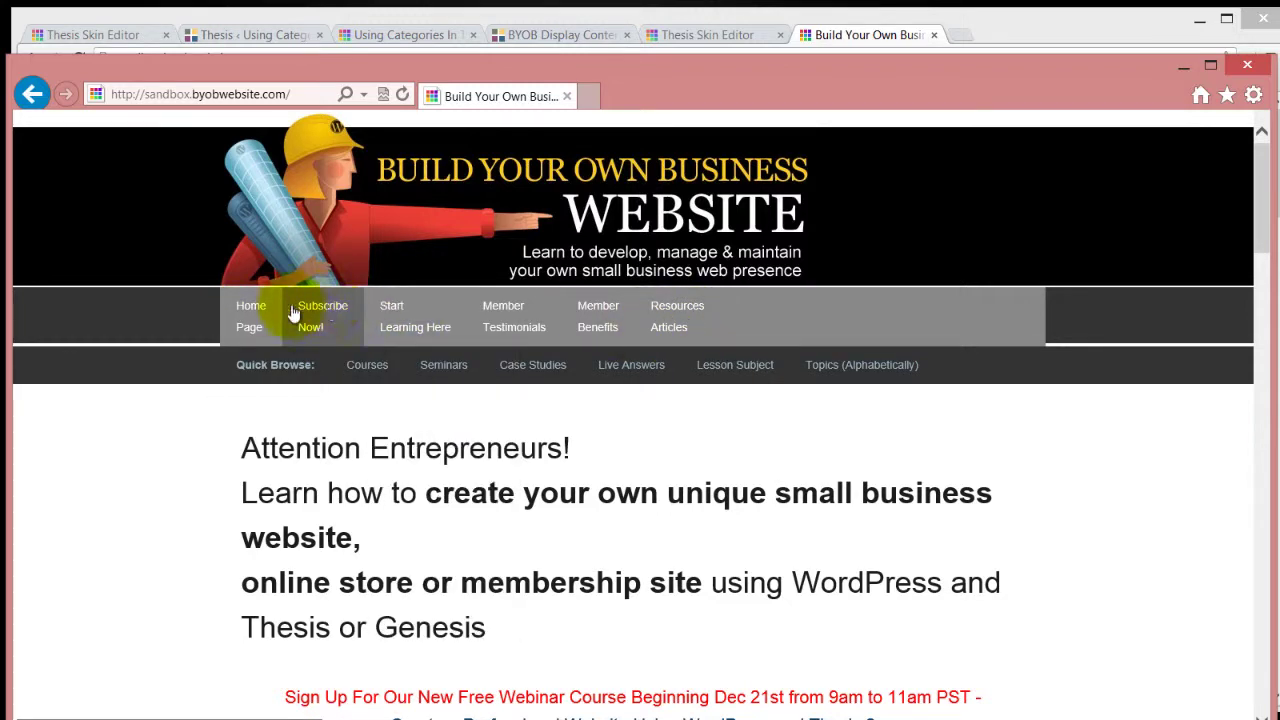
mouse_move(648, 318)
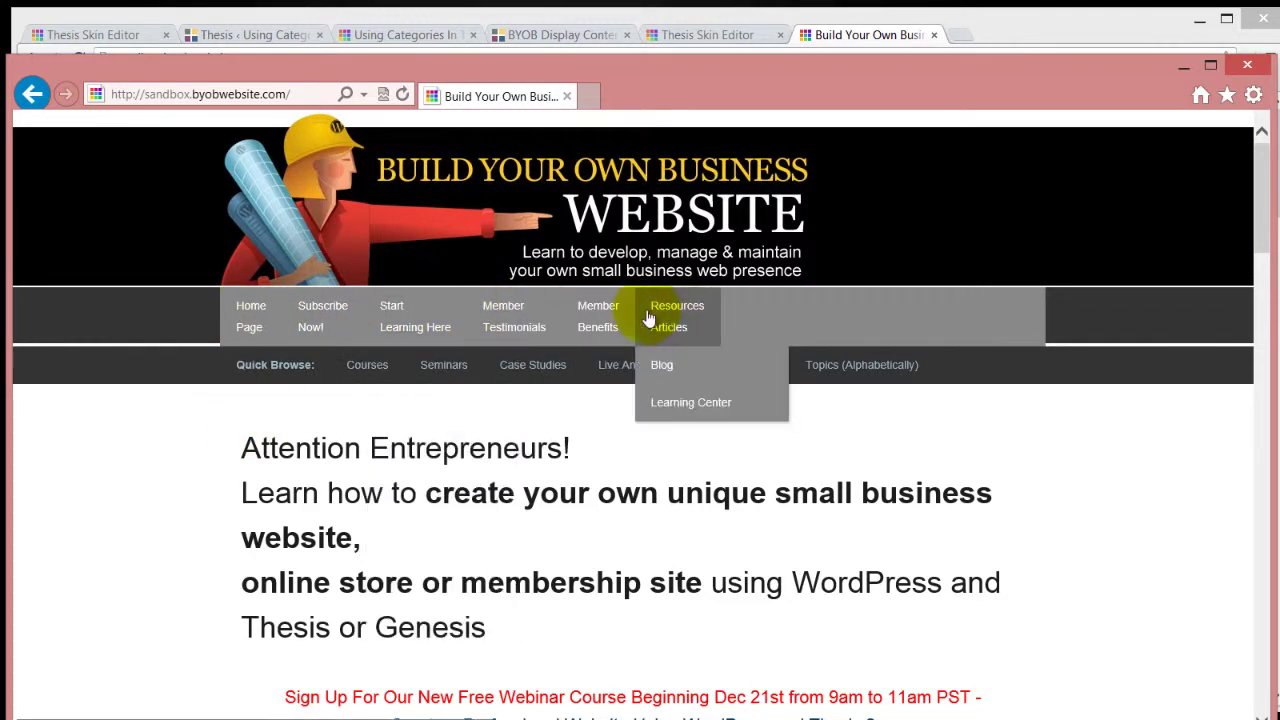
drag(803, 76, 810, 99)
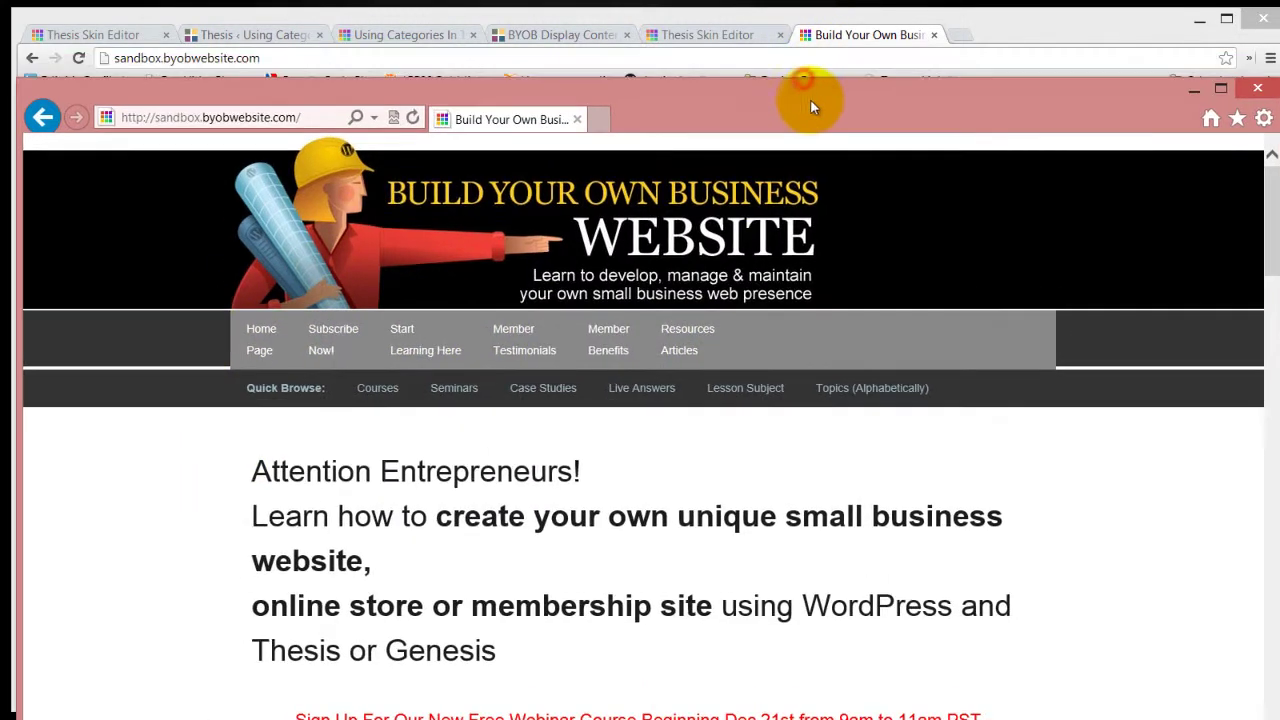
click(1182, 89)
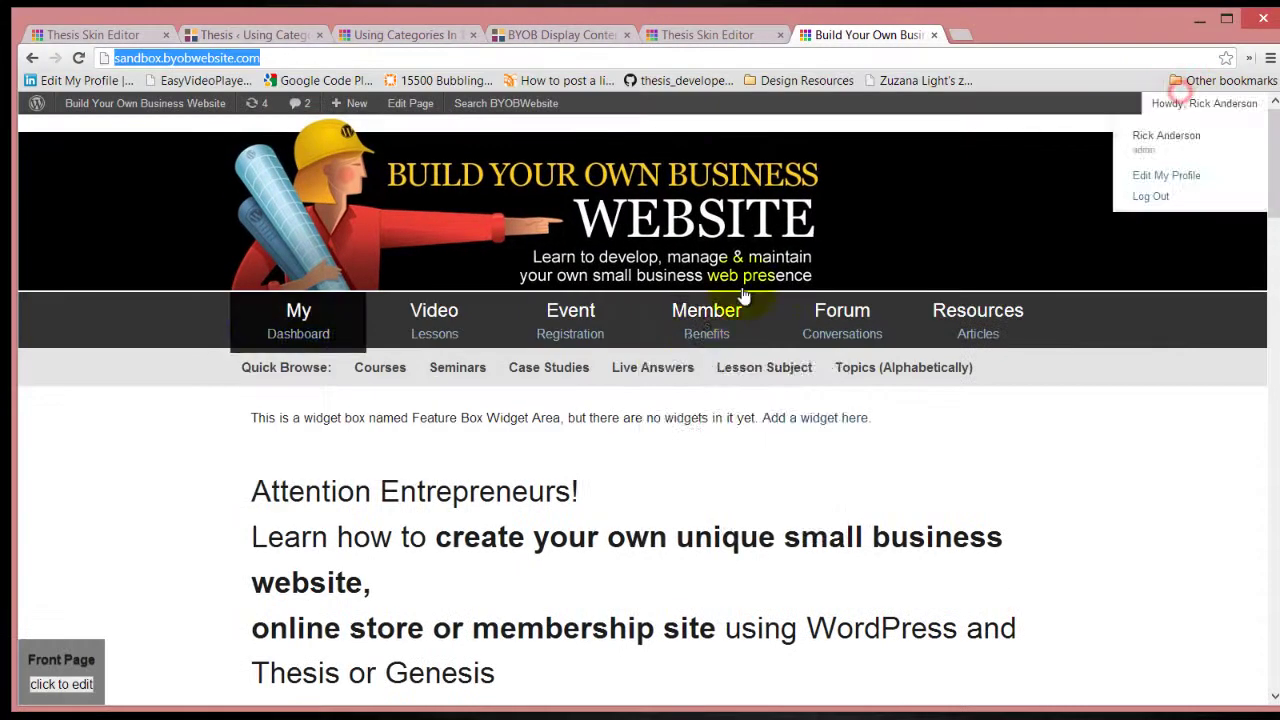